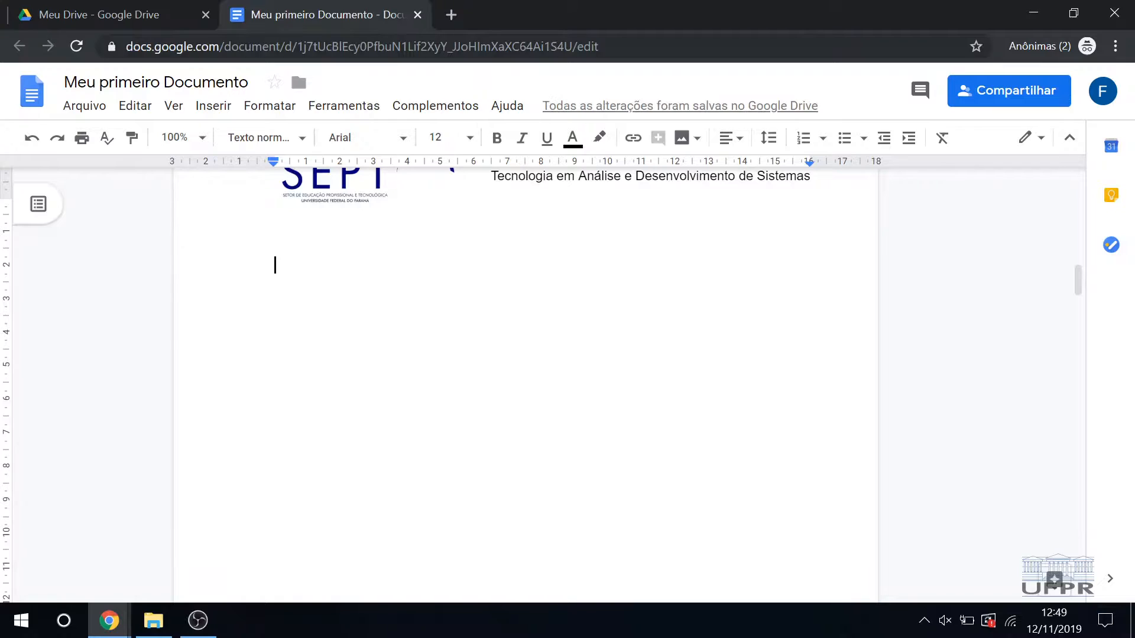
# Step: Add the heading "Tabela" on the blank page and apply the "Título 1" paragraph style to it
pyautogui.click(216, 106)
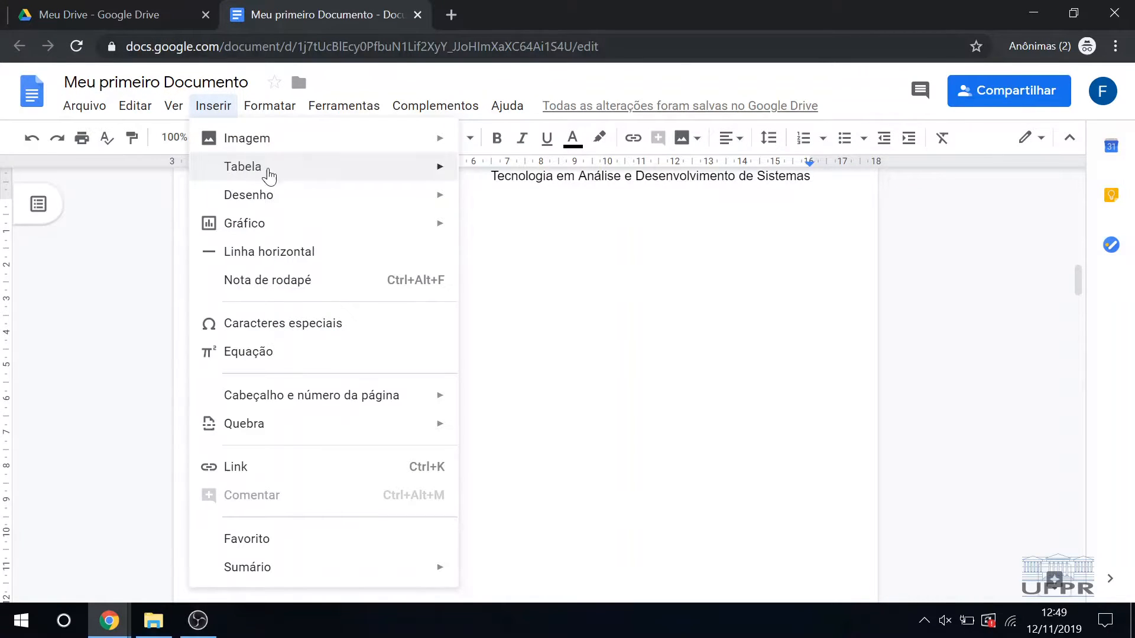
pyautogui.click(543, 284)
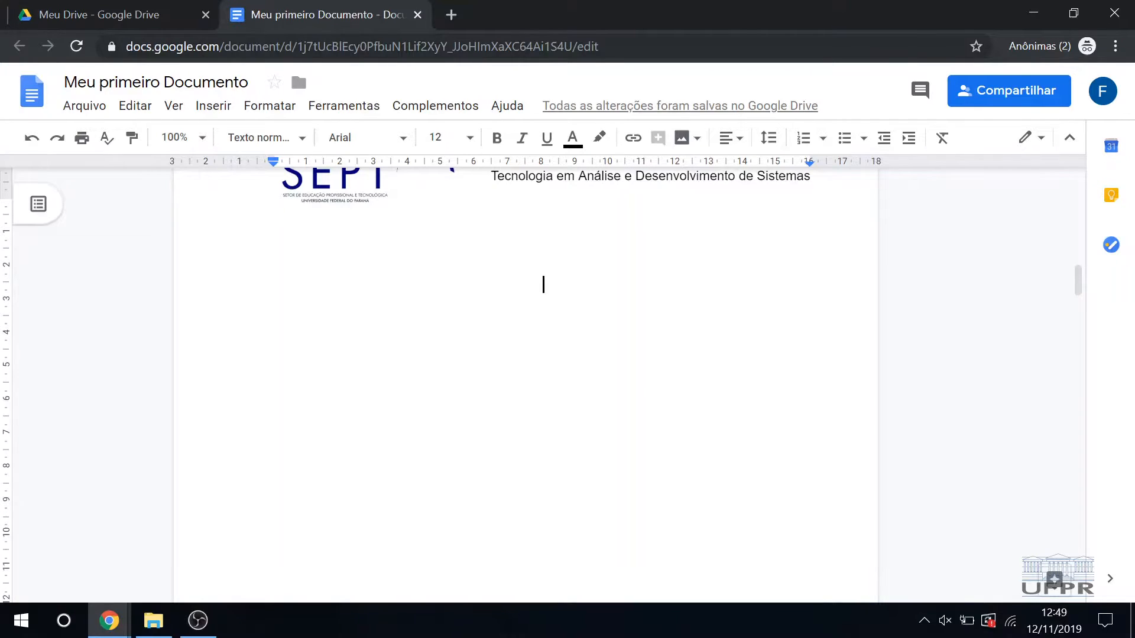
pyautogui.write('Tabela')
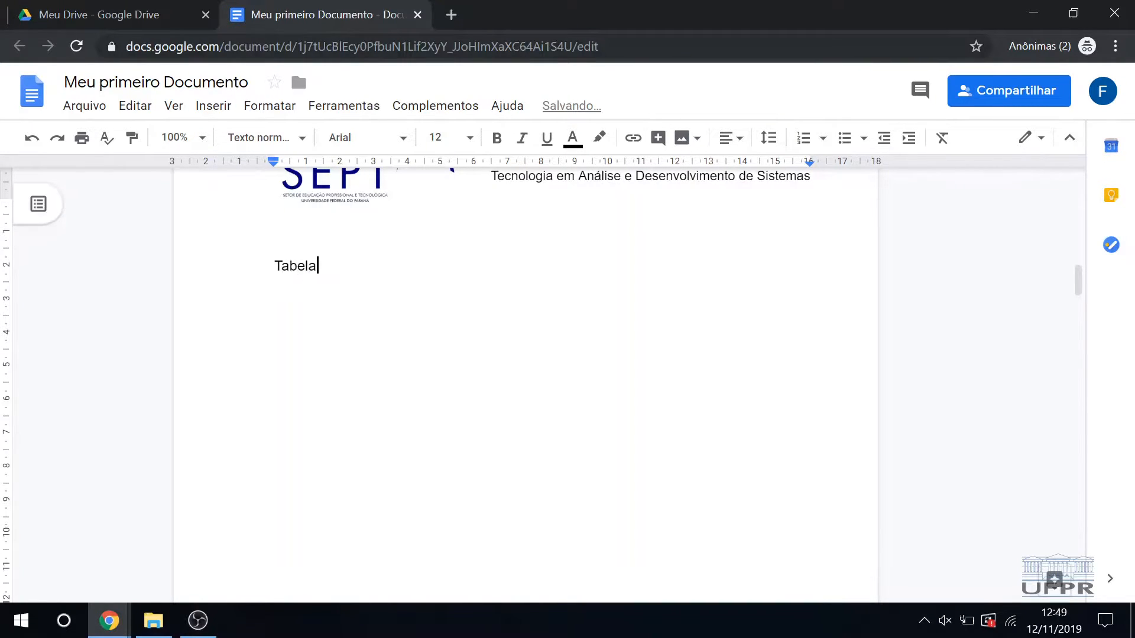
pyautogui.hotkey('shift', 'Home')
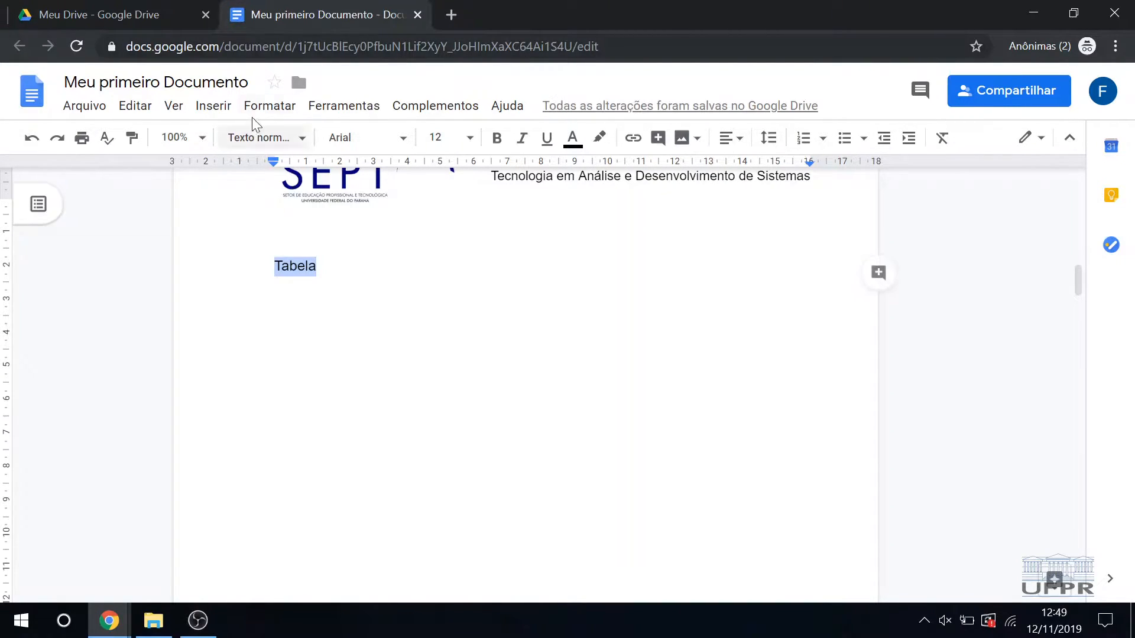
pyautogui.click(269, 108)
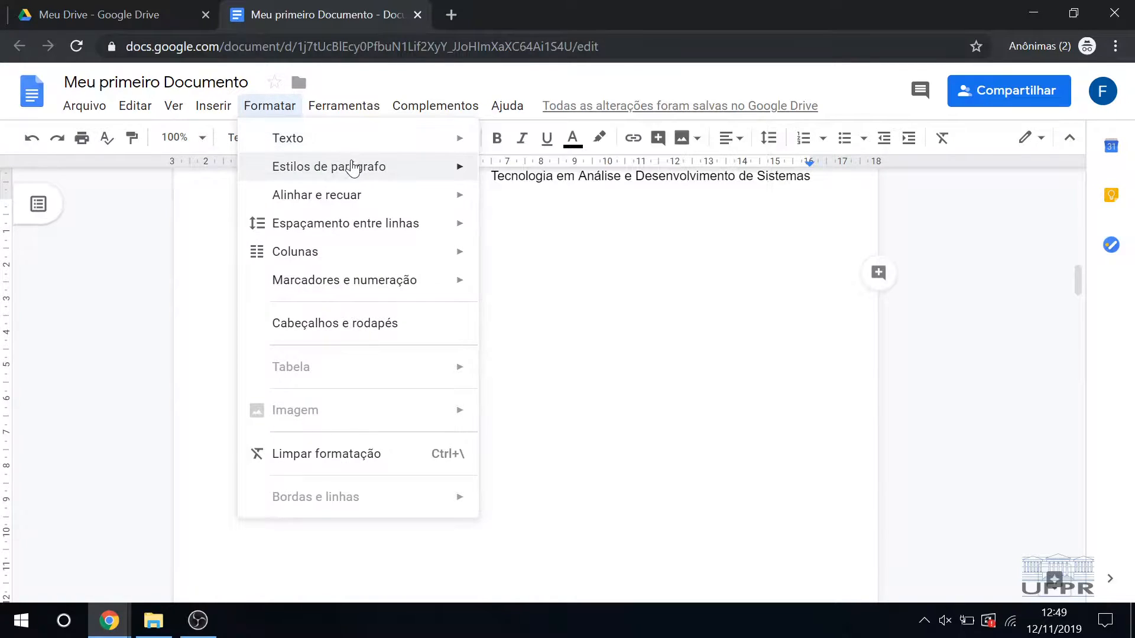
pyautogui.moveTo(360, 173)
pyautogui.moveTo(583, 307)
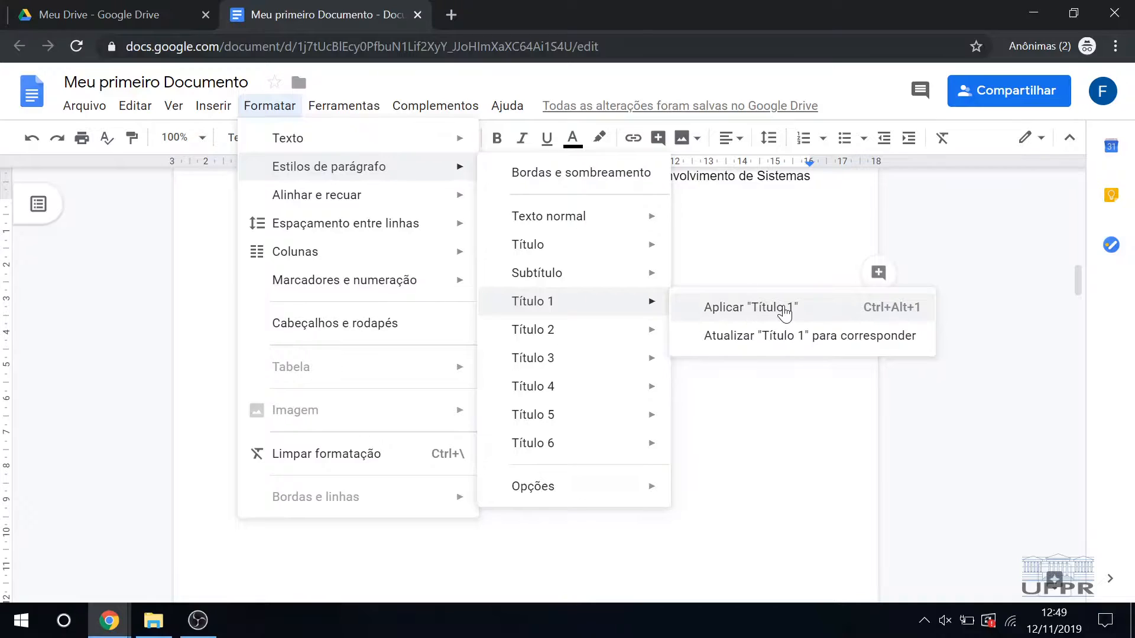
pyautogui.click(785, 313)
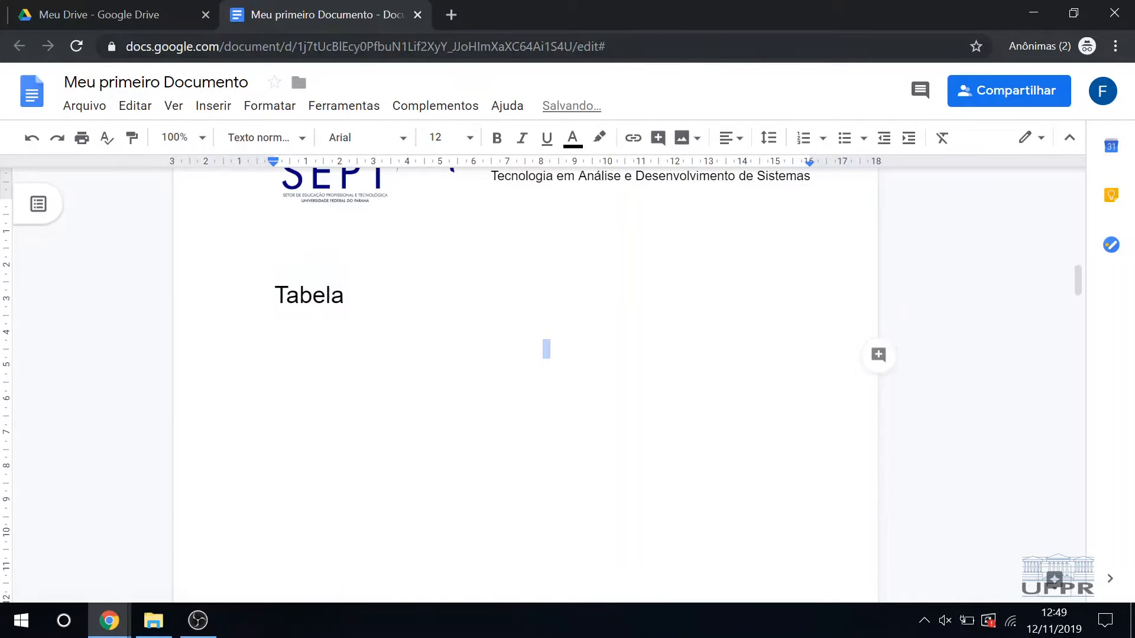
# Step: Insert a table with four columns and three rows on a new line below the "Tabela" heading
pyautogui.press('End')
pyautogui.press('Return')
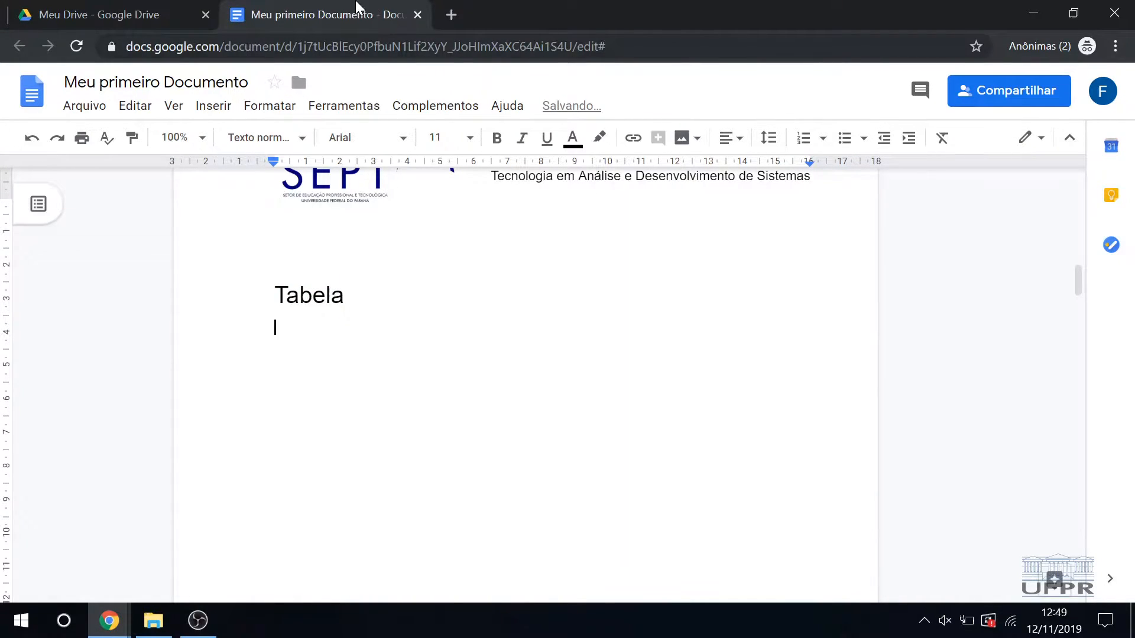
pyautogui.click(203, 107)
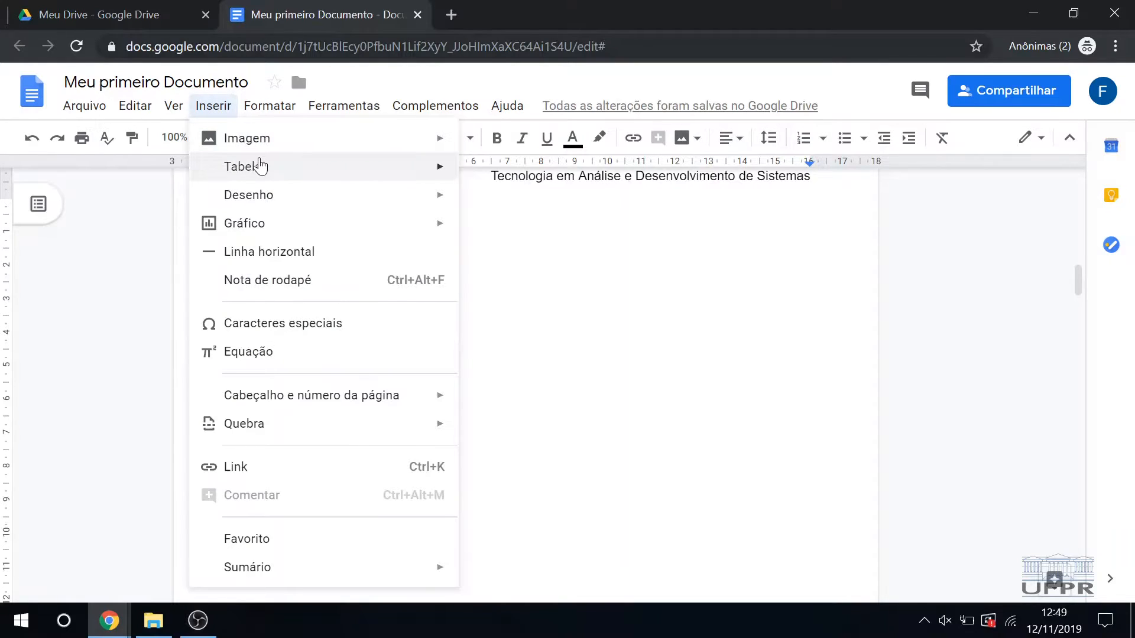
pyautogui.moveTo(297, 172)
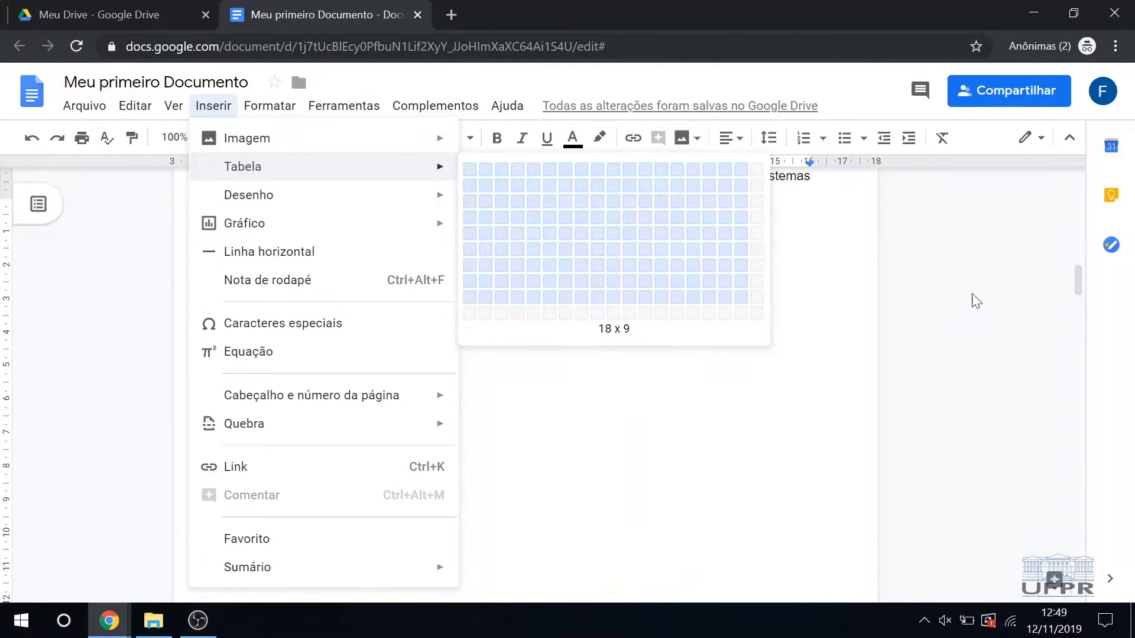
pyautogui.click(524, 196)
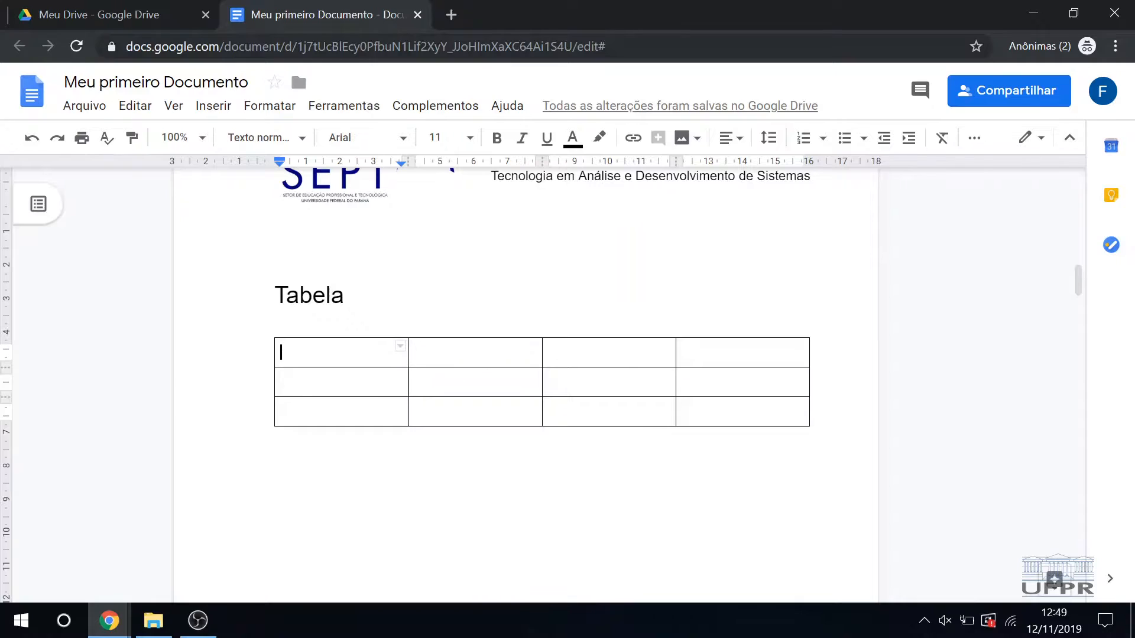
pyautogui.press('Right')
pyautogui.press('Left')
pyautogui.press('Down')
pyautogui.press('Down')
pyautogui.press('Up')
pyautogui.press('Up')
pyautogui.press('Right')
pyautogui.press('Left')
pyautogui.hotkey('shift', 'Right')
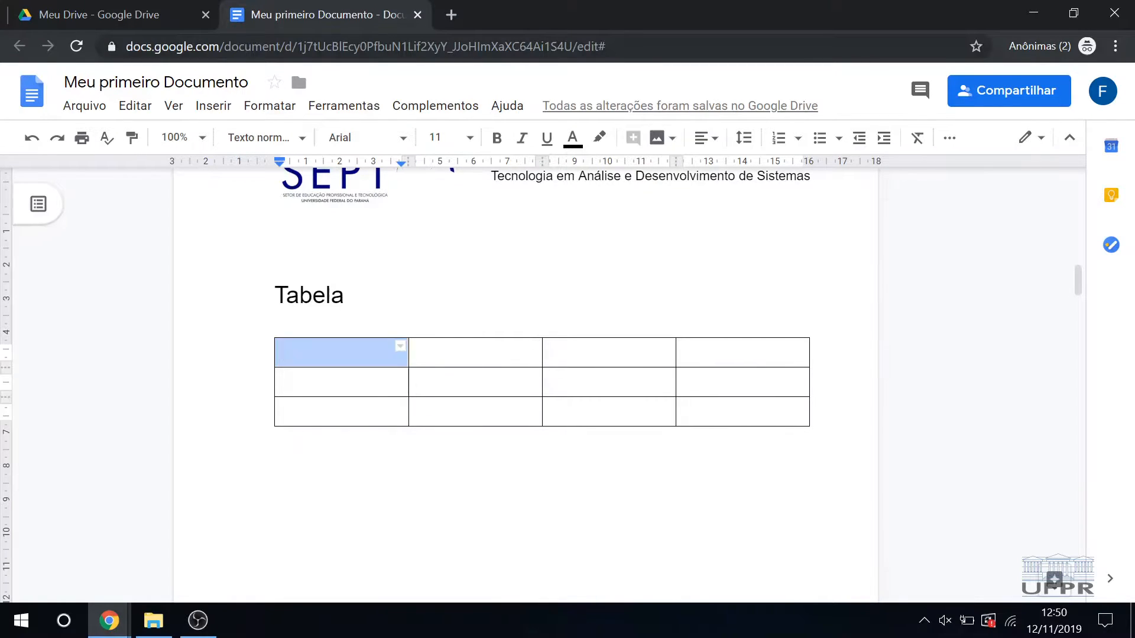
pyautogui.press('Right')
pyautogui.press('Left')
pyautogui.press('Right')
pyautogui.press('Left')
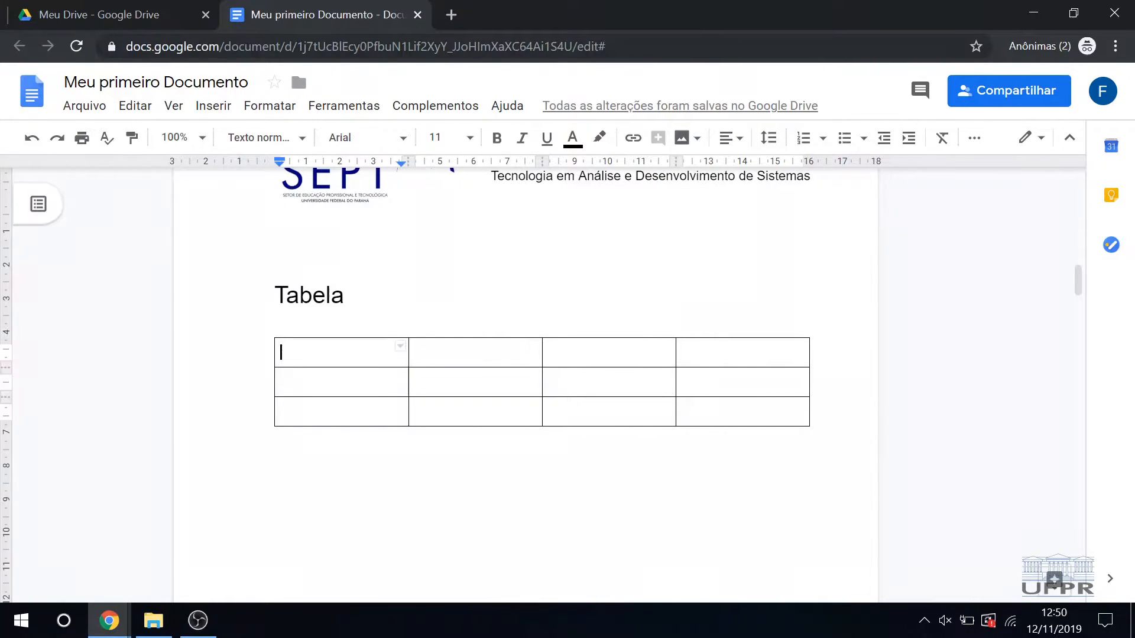
pyautogui.press('Right')
pyautogui.press('Left')
pyautogui.press('Right')
pyautogui.press('Left')
pyautogui.press('Left')
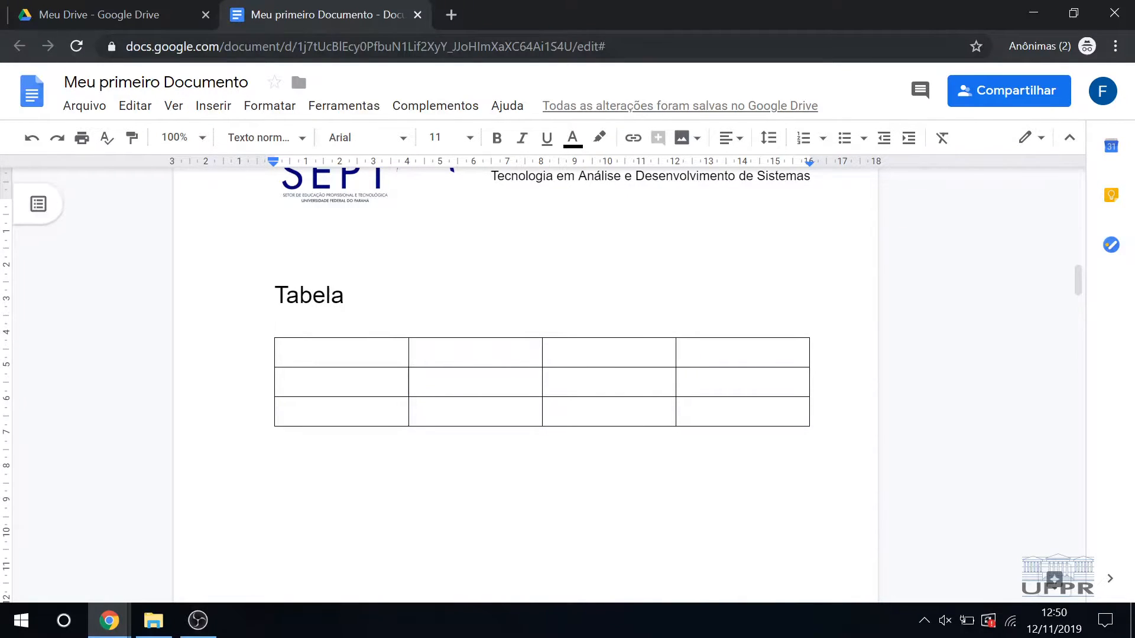
# Step: Write the caption "Notas dos Alunos:" on the line directly above the table
pyautogui.write('Nto')
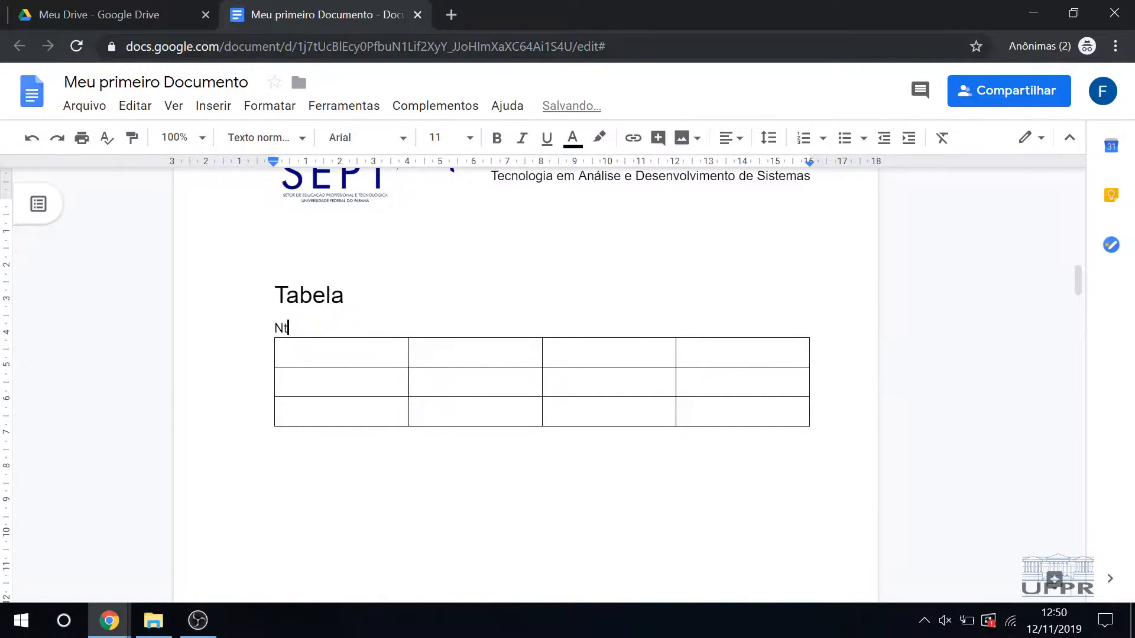
pyautogui.press('BackSpace')
pyautogui.write('otas dos ')
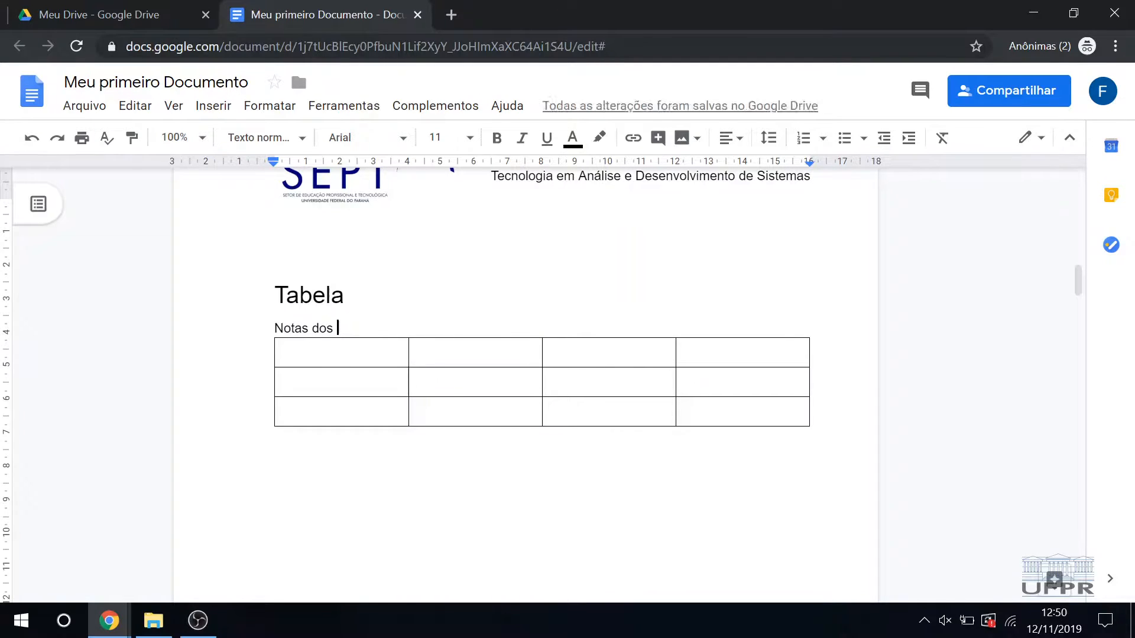
pyautogui.write('Alunos')
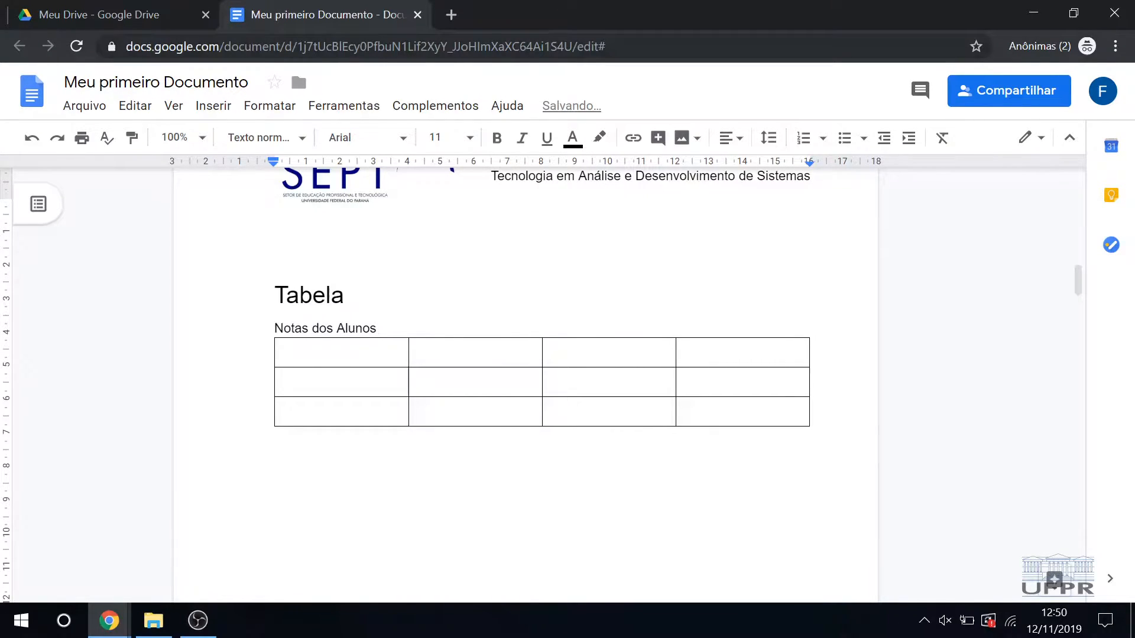
pyautogui.write(':')
# Step: Enter the two students' placeholder names in the first column, in the second and third rows of the table
pyautogui.click(376, 349)
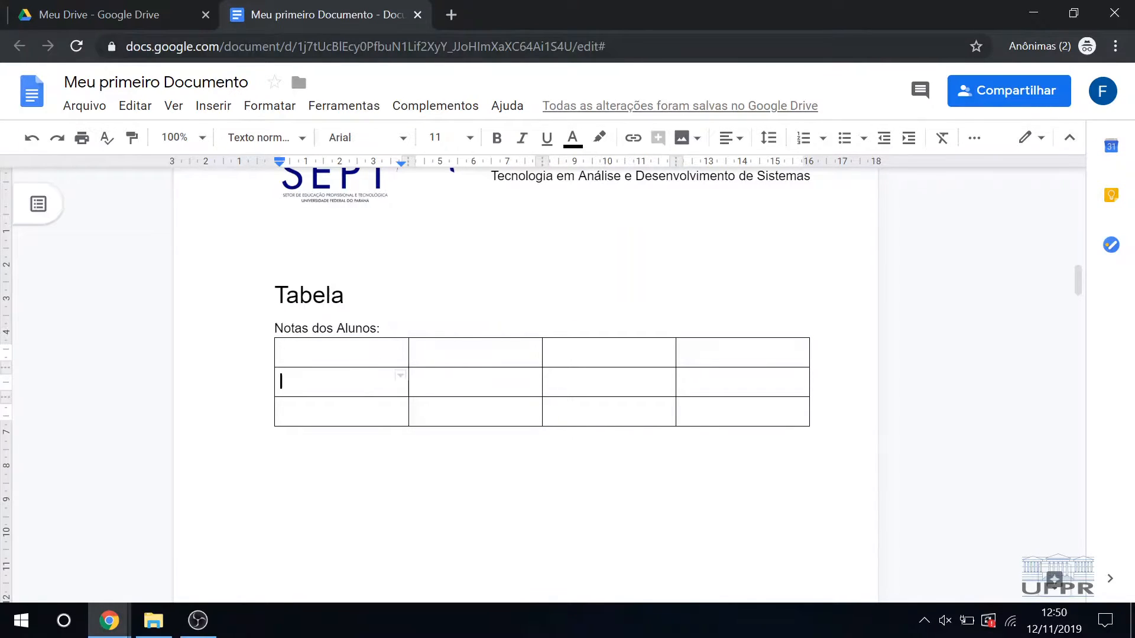
pyautogui.moveTo(325, 397); pyautogui.dragTo(325, 399)
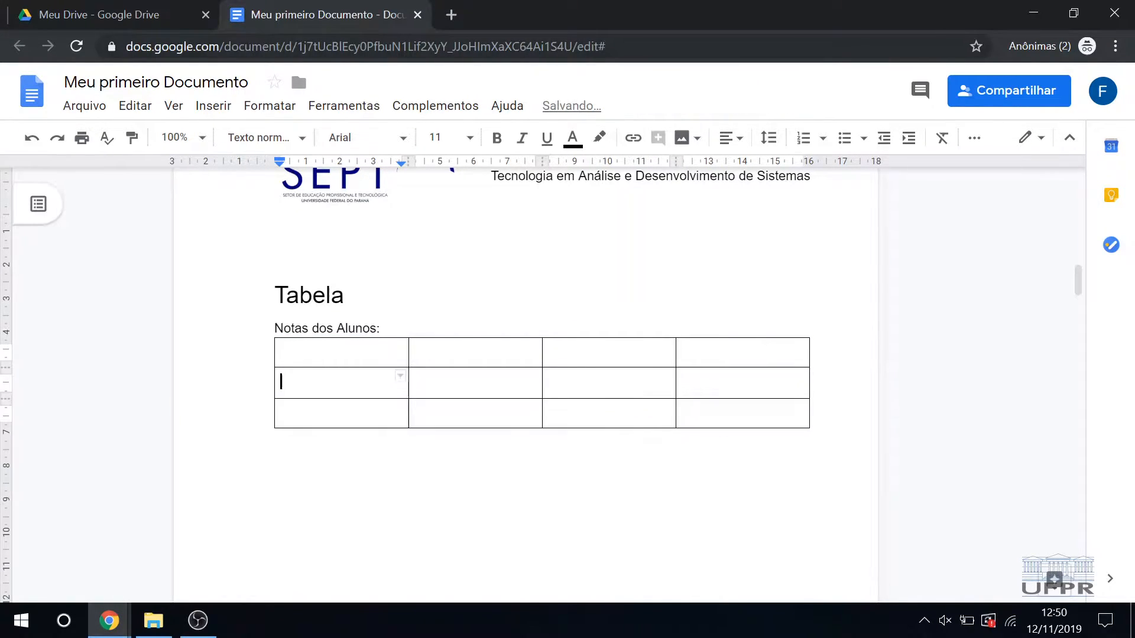
pyautogui.write('Fulano')
pyautogui.press('Tab')
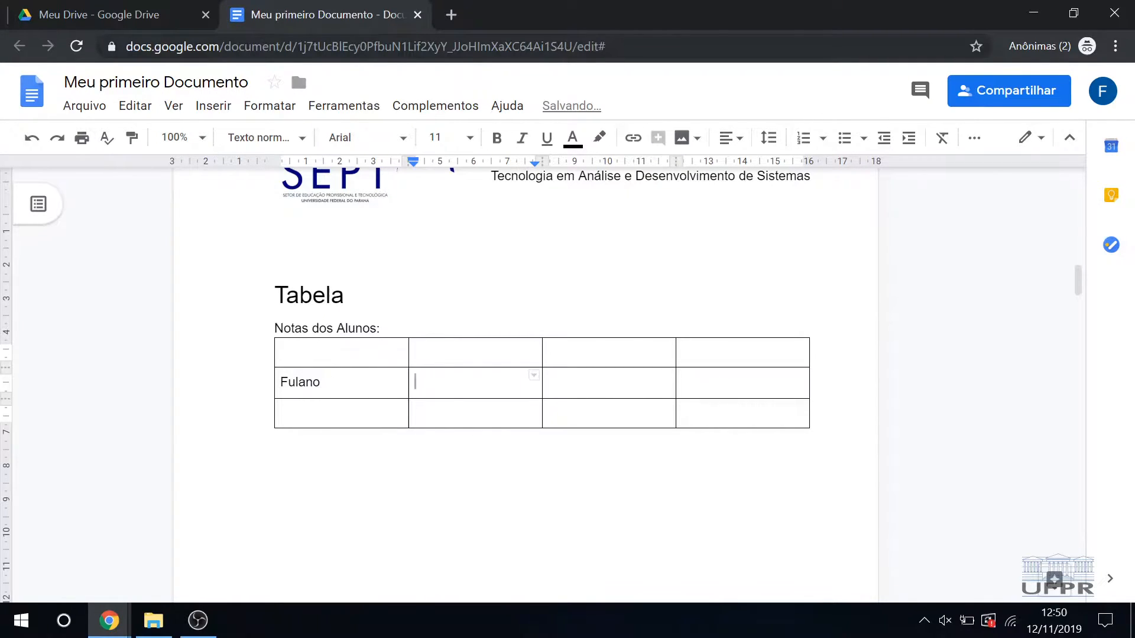
pyautogui.doubleClick(299, 420)
pyautogui.click(298, 418)
pyautogui.write('C')
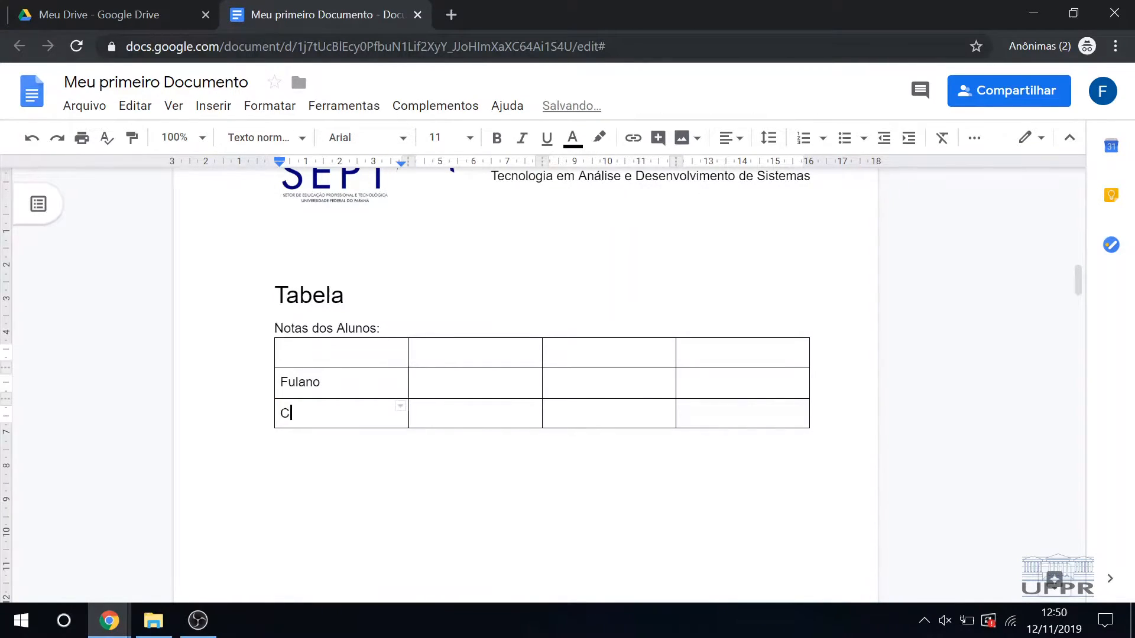
pyautogui.write('iclano')
# Step: Enter the column headings "P1", "P2" and "Trabalho" in the second, third and fourth cells of the header row
pyautogui.click(526, 347)
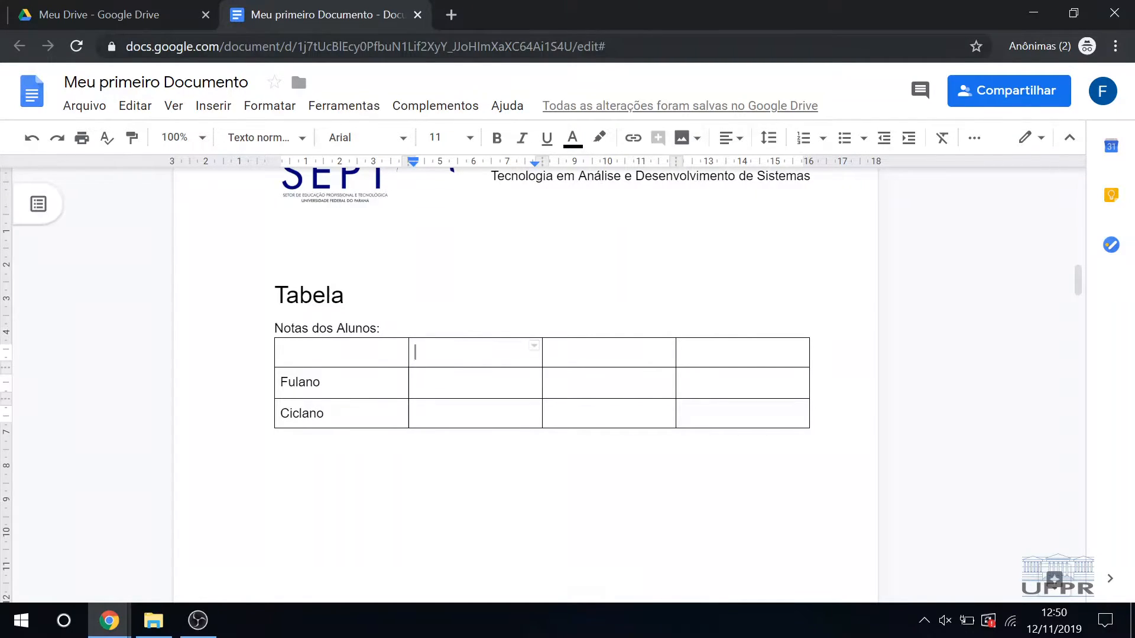
pyautogui.write('P')
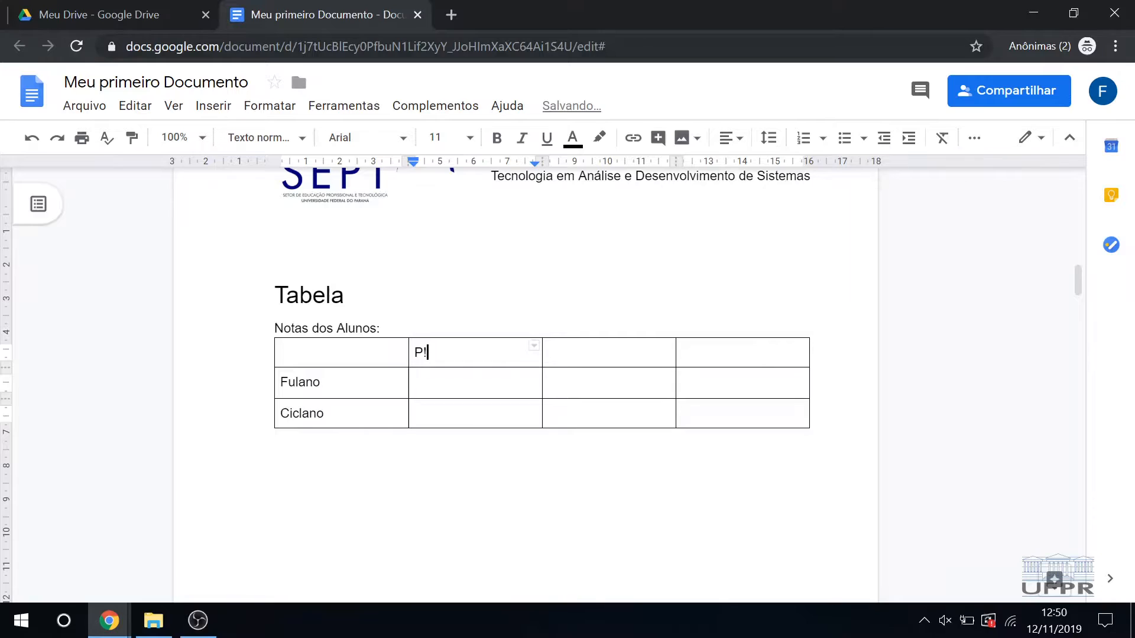
pyautogui.write('1')
pyautogui.press('Tab')
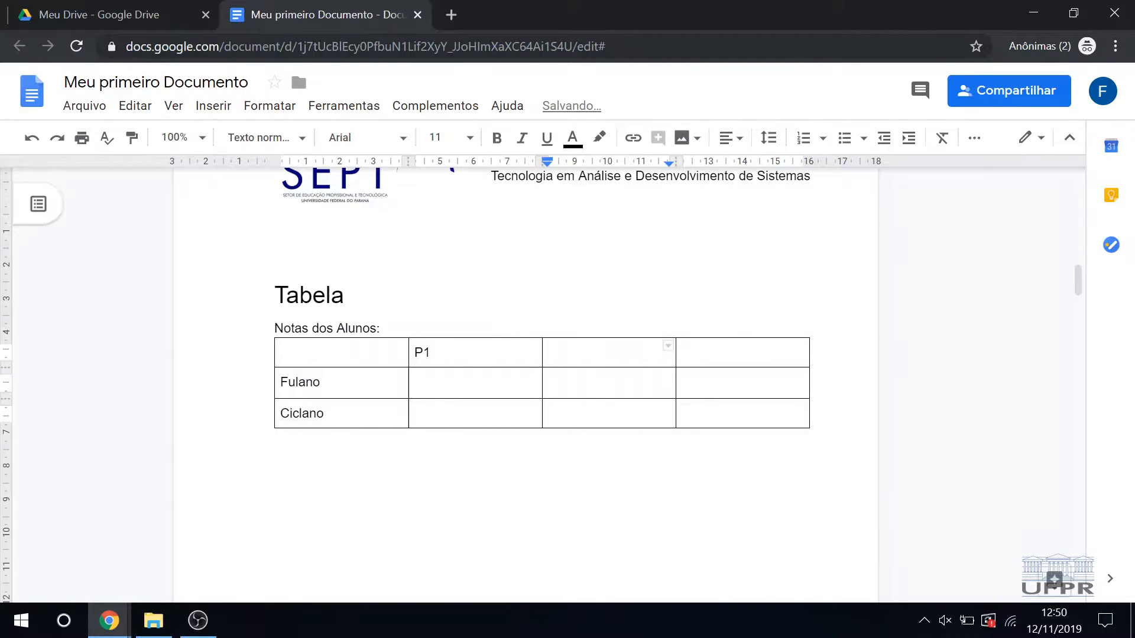
pyautogui.write('P2')
pyautogui.press('Tab')
pyautogui.write('Trabalho')
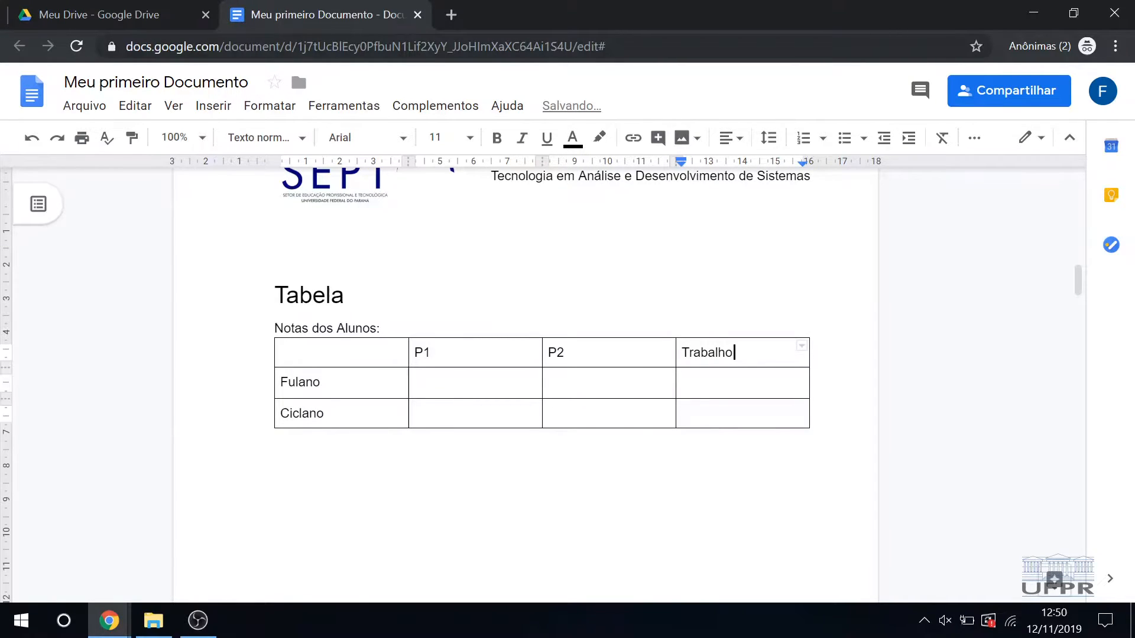
# Step: Enter "Nome do aluno" as the heading of the table's first column
pyautogui.click(543, 473)
pyautogui.click(281, 352)
pyautogui.click(416, 381)
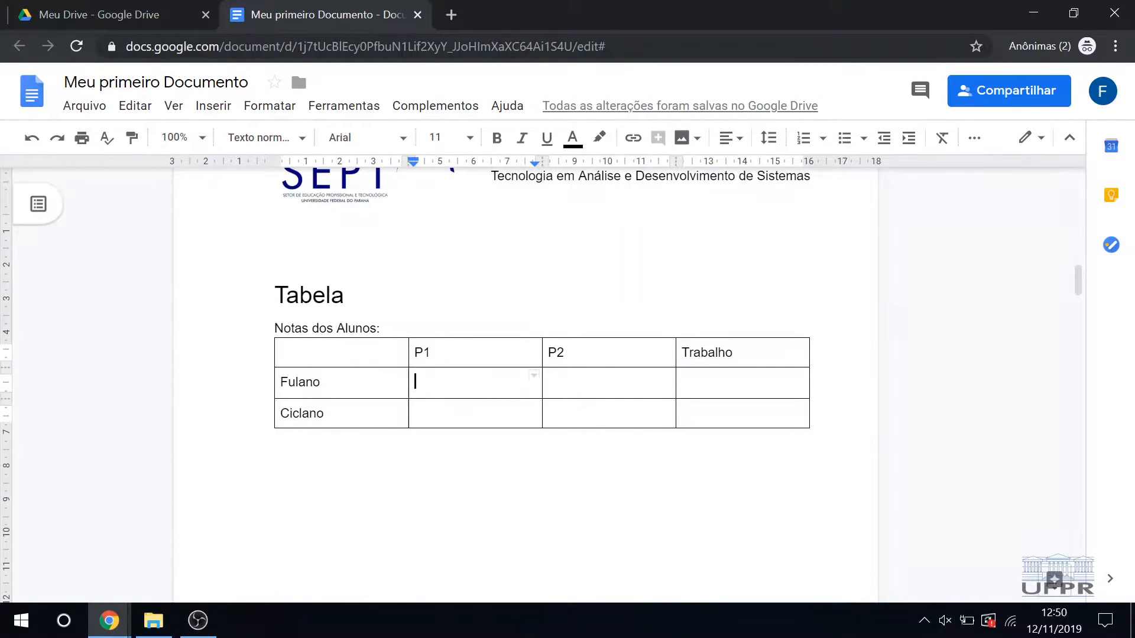
pyautogui.click(282, 352)
pyautogui.write('Nome')
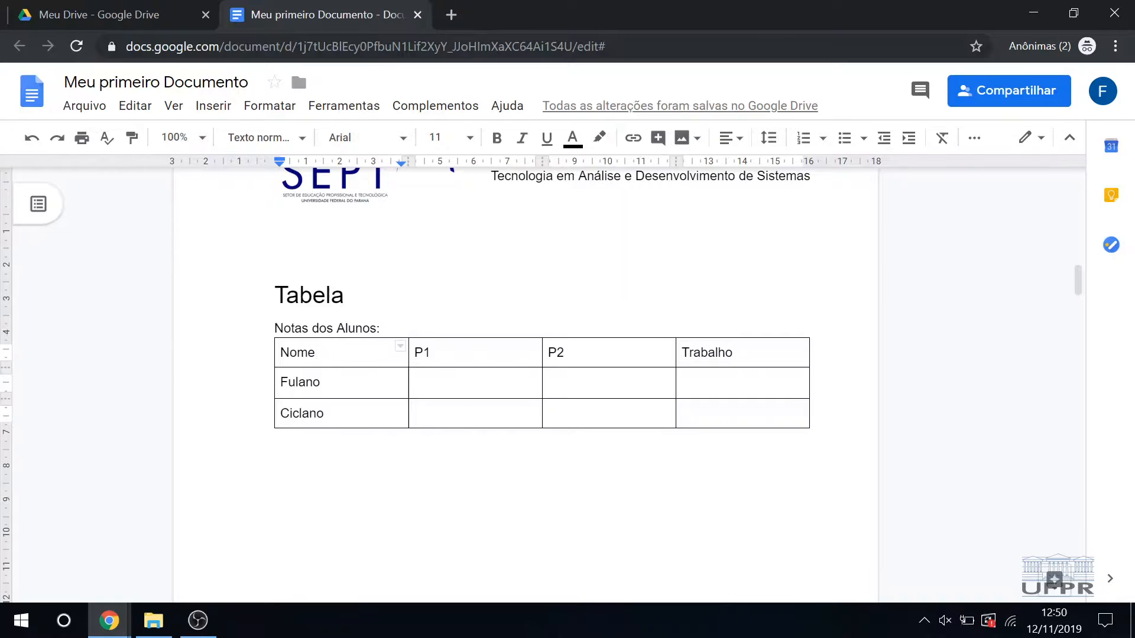
pyautogui.write(' do aluno')
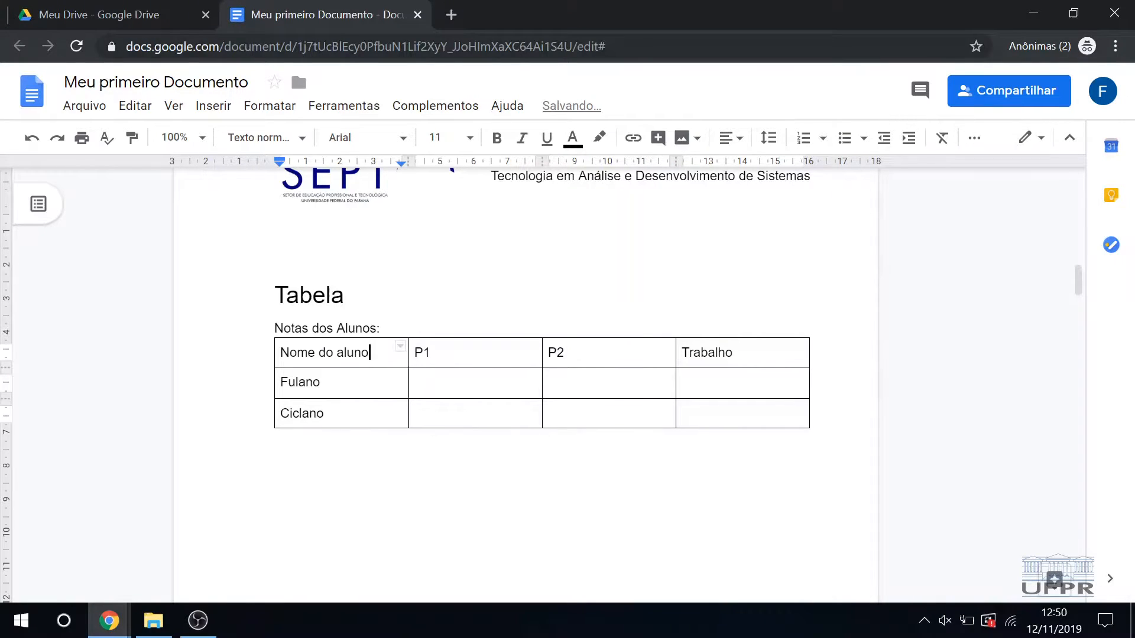
# Step: Fill in the first student's grades: 7,0 for P1, 8,0 for P2 and 10,0 for Trabalho
pyautogui.click(416, 382)
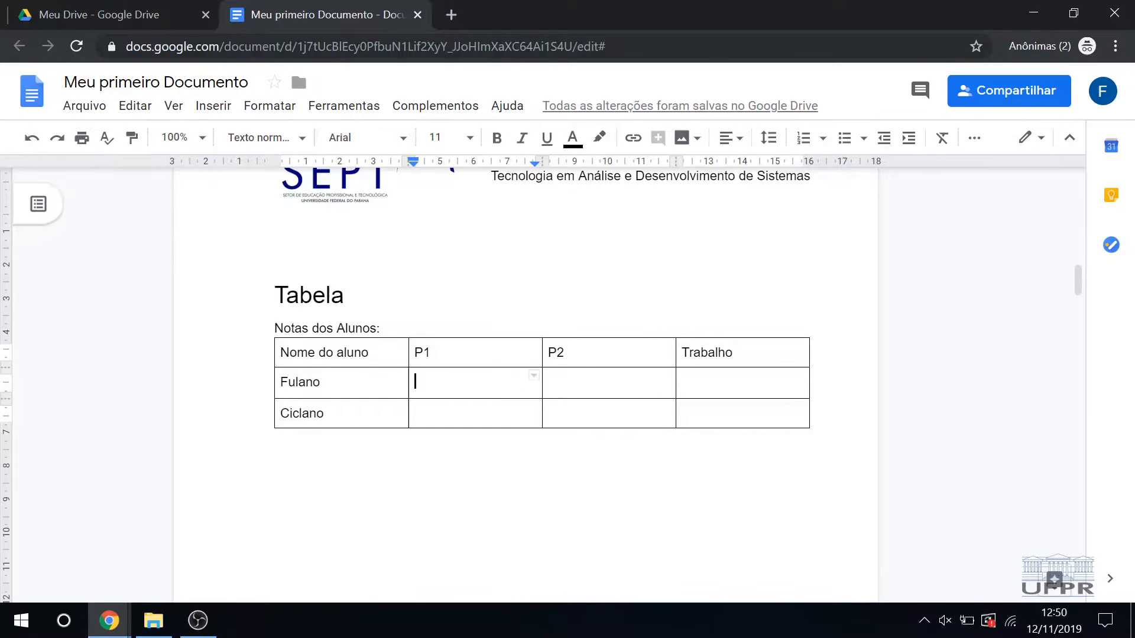
pyautogui.write('7,0')
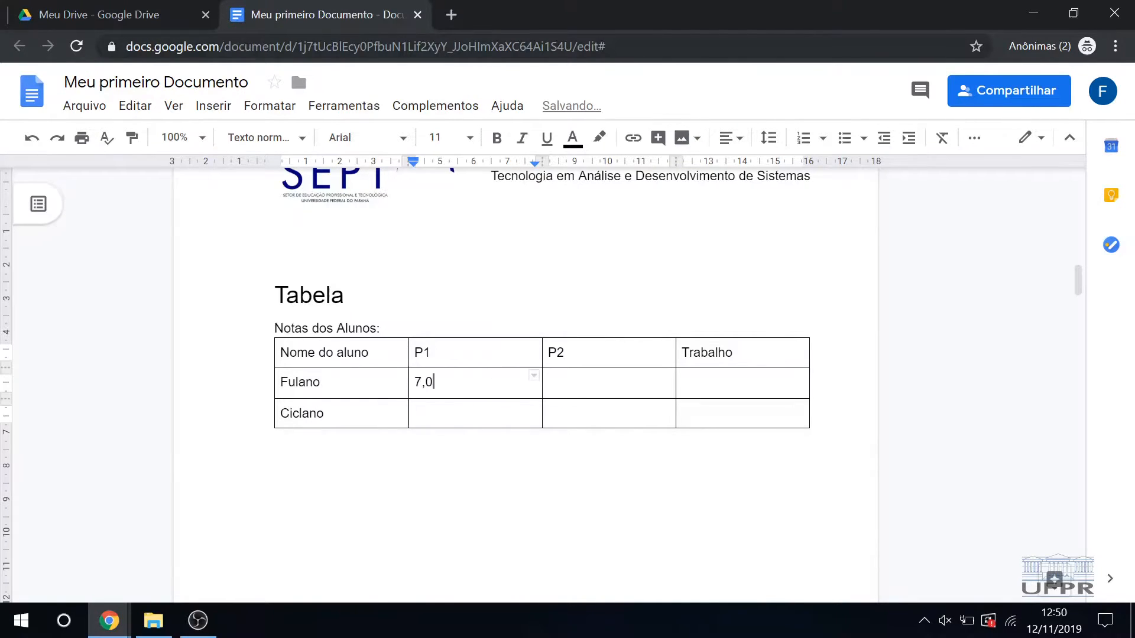
pyautogui.click(548, 382)
pyautogui.write('8,0')
pyautogui.click(682, 381)
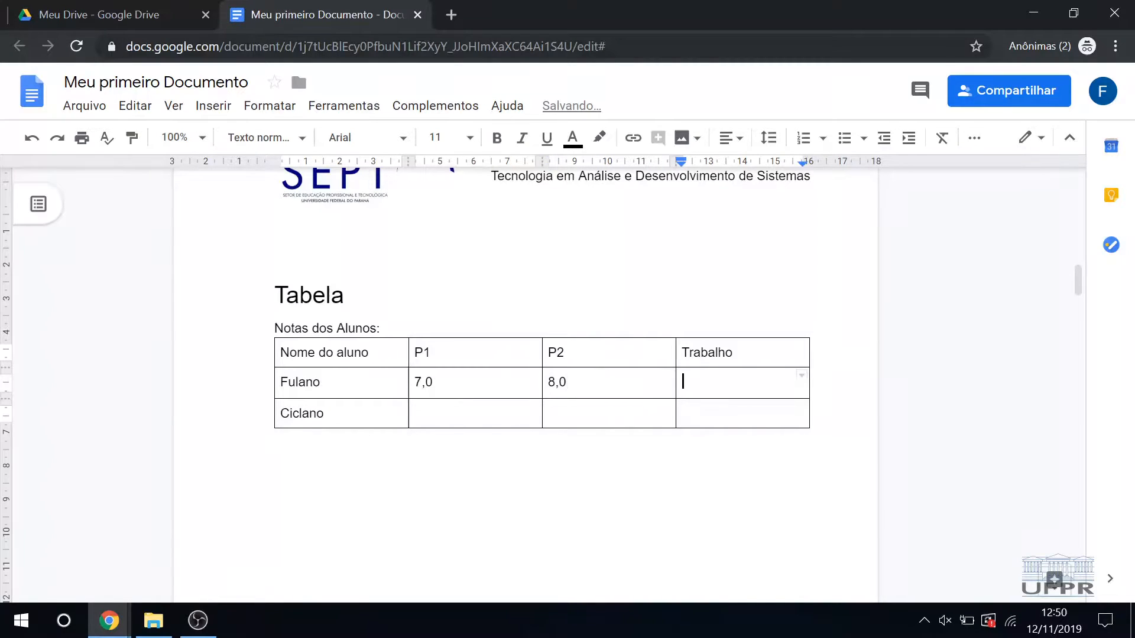
pyautogui.write('10,0')
# Step: Fill in the second student's grades: 8,0 for P1, 9,0 for P2 and 8,0 for Trabalho
pyautogui.doubleClick(529, 406)
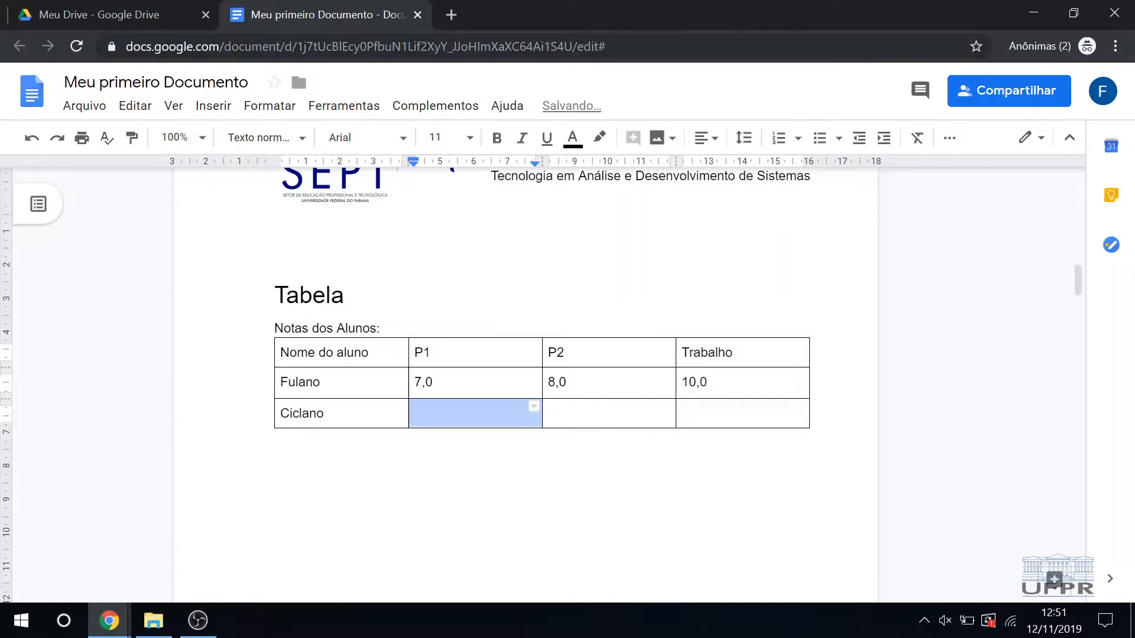
pyautogui.click(458, 423)
pyautogui.write('8,0')
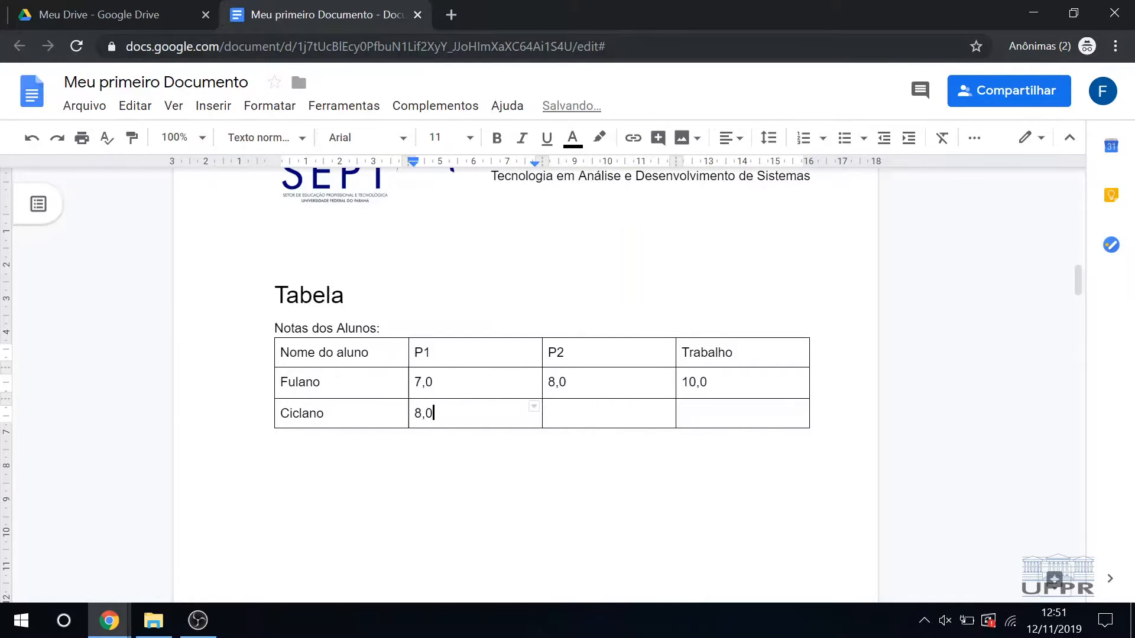
pyautogui.press('Tab')
pyautogui.write('9,0')
pyautogui.press('Tab')
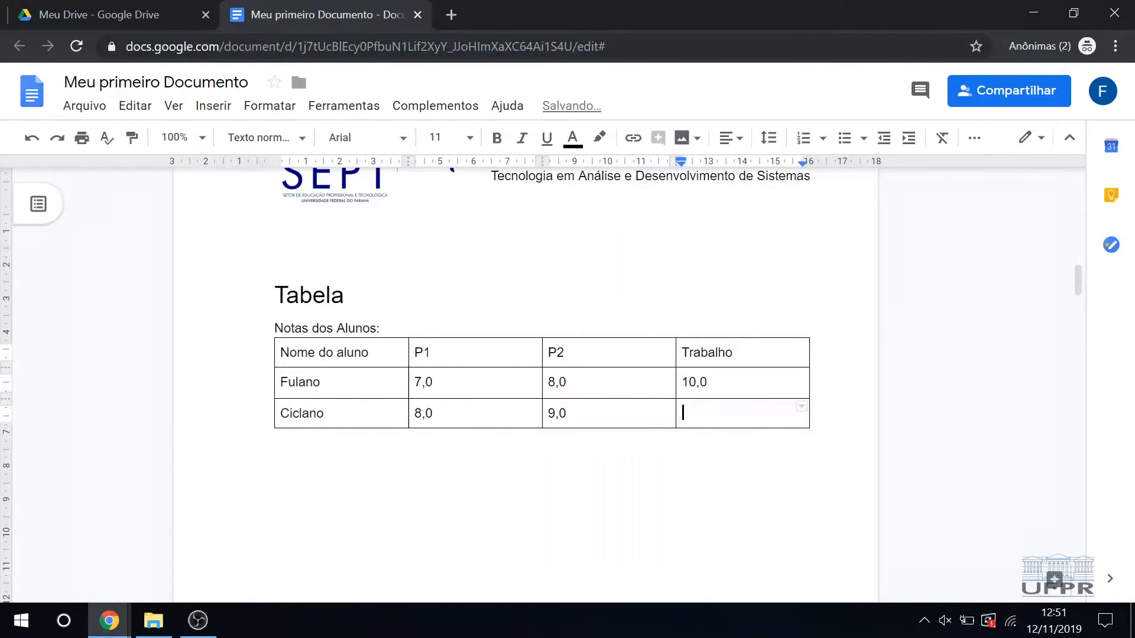
pyautogui.write('8,0')
pyautogui.click(542, 493)
pyautogui.click(402, 329)
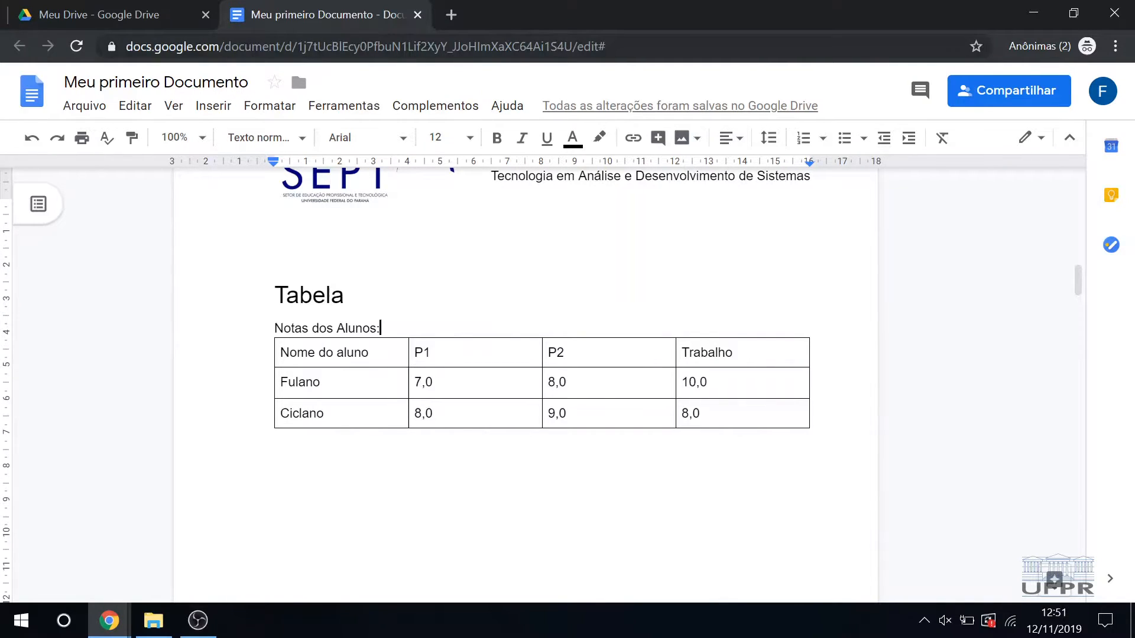
# Step: Add a blank line between the caption "Notas dos Alunos:" and the table
pyautogui.press('Return')
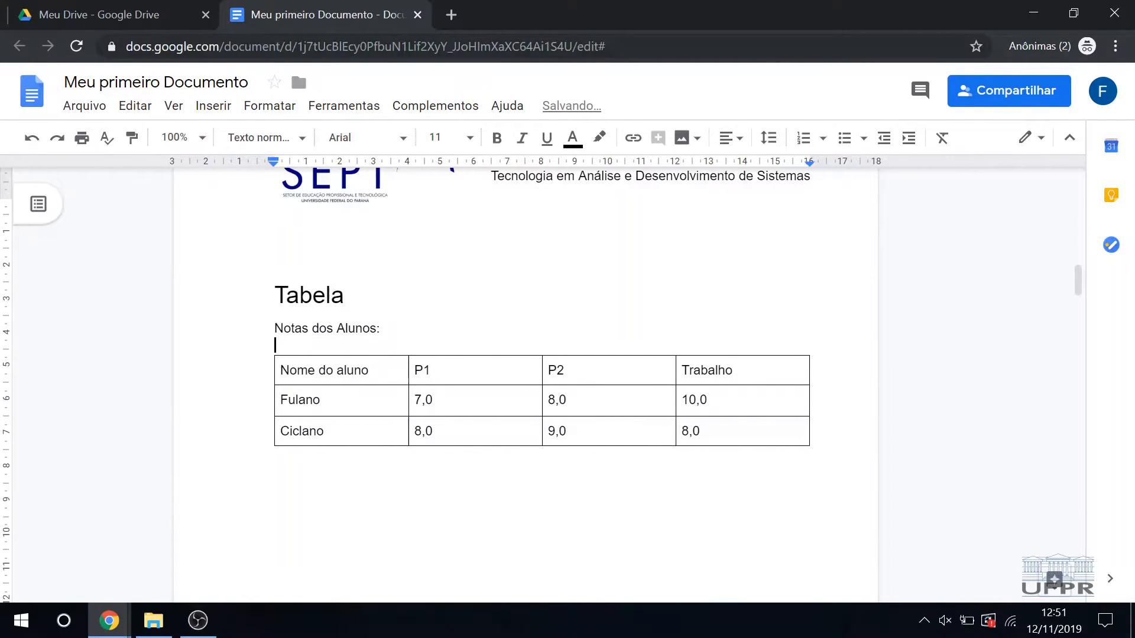
pyautogui.moveTo(362, 369); pyautogui.dragTo(733, 433)
pyautogui.click(746, 482)
pyautogui.click(373, 370)
pyautogui.click(543, 472)
pyautogui.moveTo(542, 469); pyautogui.dragTo(739, 433)
pyautogui.click(371, 370)
pyautogui.click(542, 529)
pyautogui.click(543, 472)
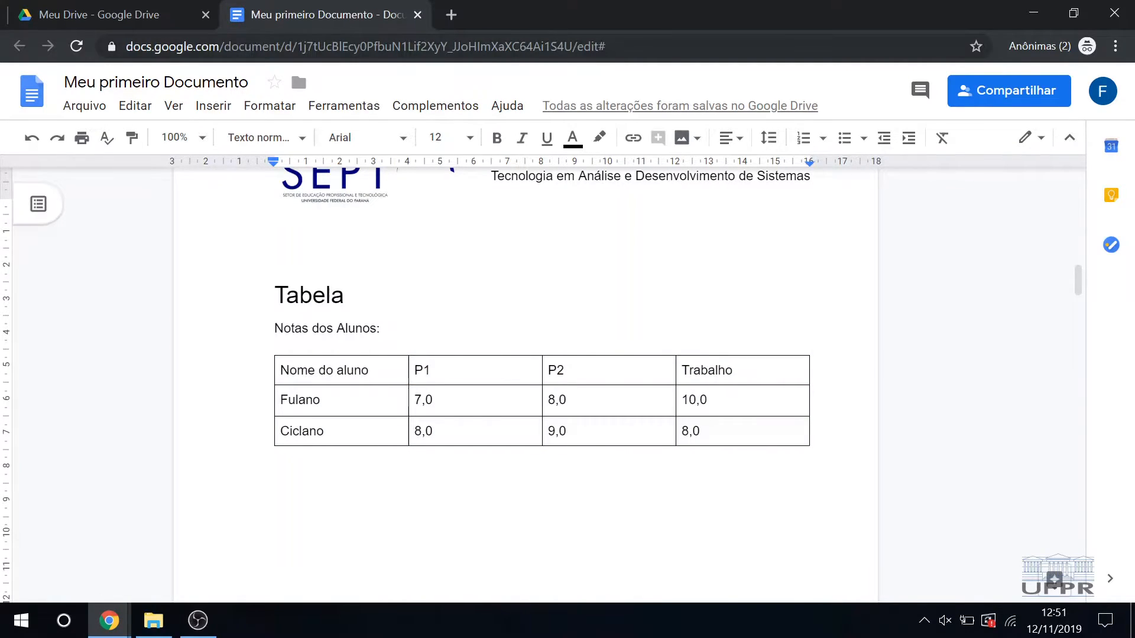
pyautogui.moveTo(700, 431); pyautogui.dragTo(425, 355)
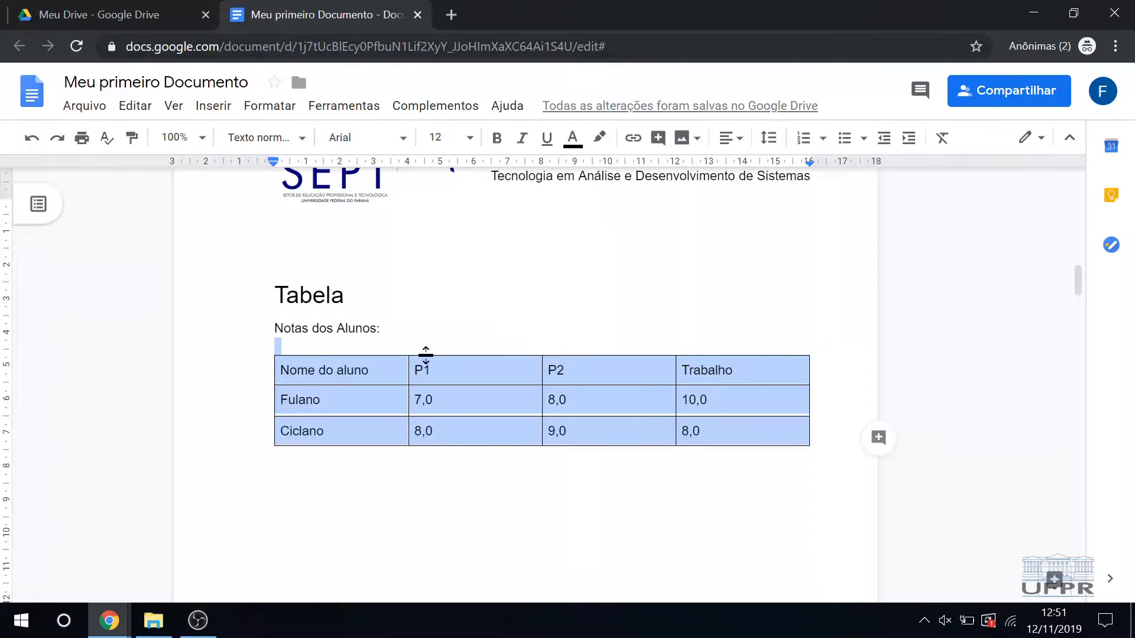
pyautogui.click(543, 472)
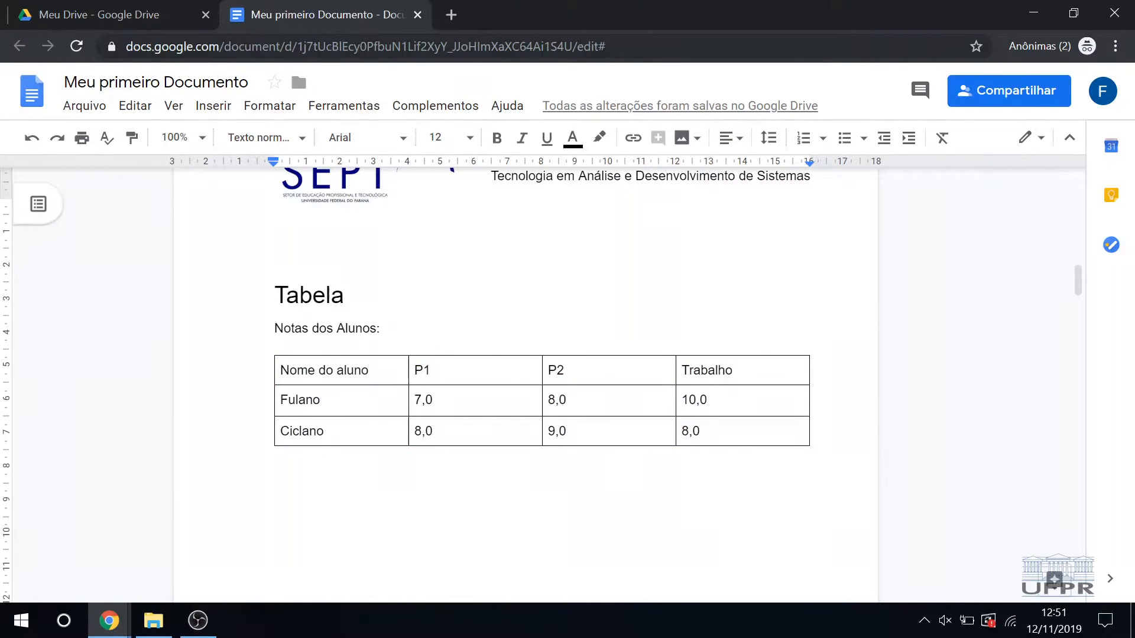
pyautogui.doubleClick(355, 370)
pyautogui.moveTo(289, 370); pyautogui.dragTo(798, 370)
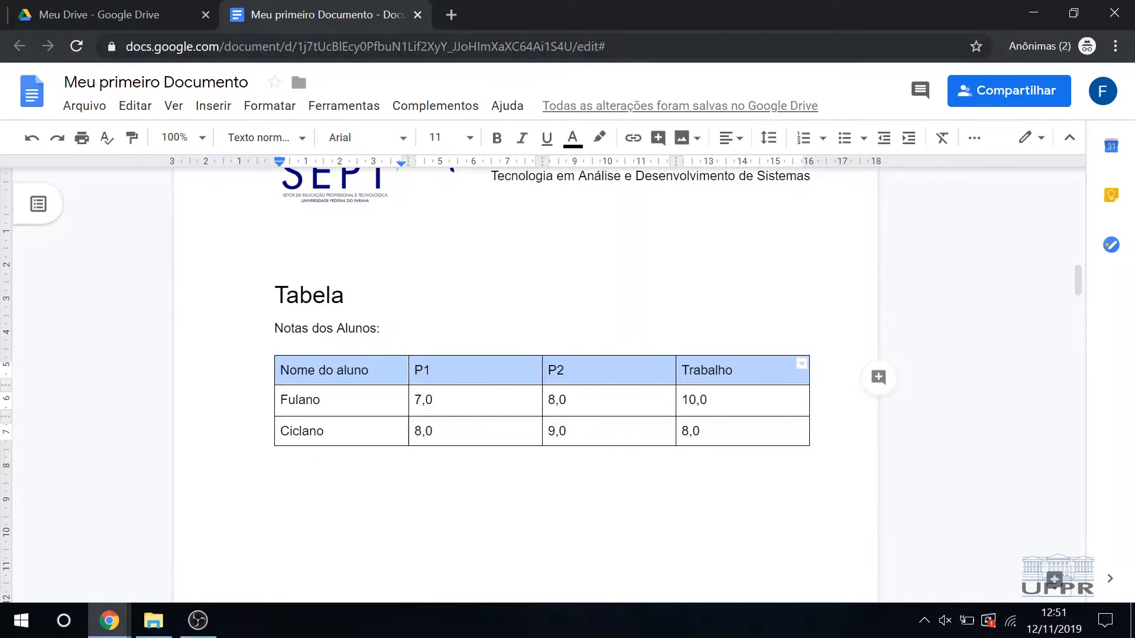
pyautogui.click(735, 370)
pyautogui.click(566, 370)
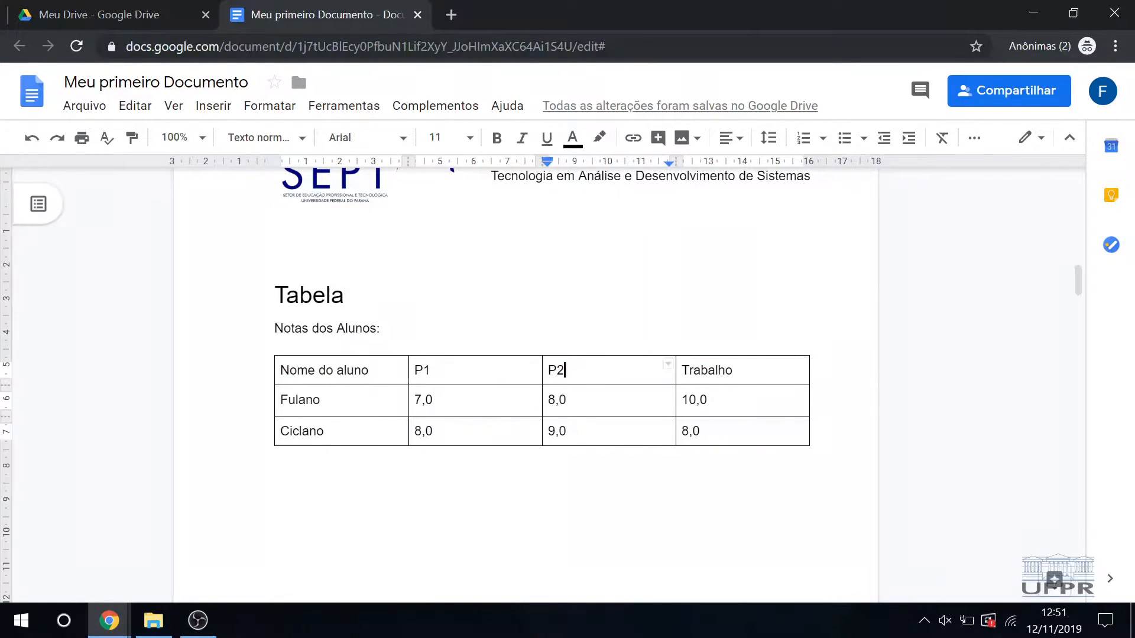
pyautogui.moveTo(566, 370); pyautogui.dragTo(355, 370)
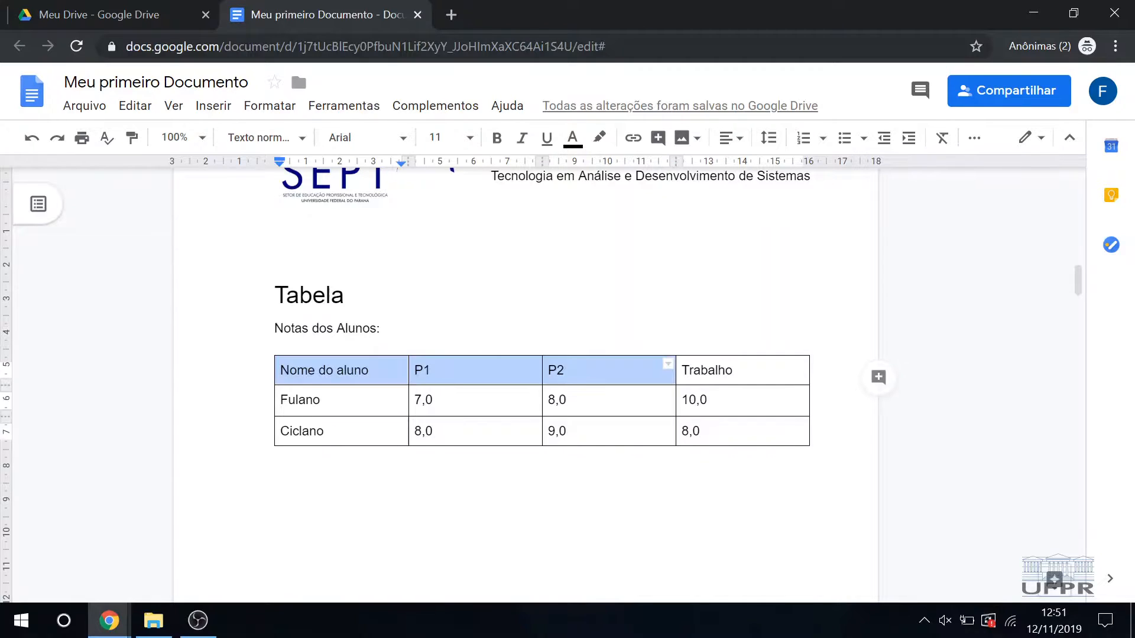
pyautogui.click(345, 296)
pyautogui.moveTo(345, 296); pyautogui.dragTo(700, 431)
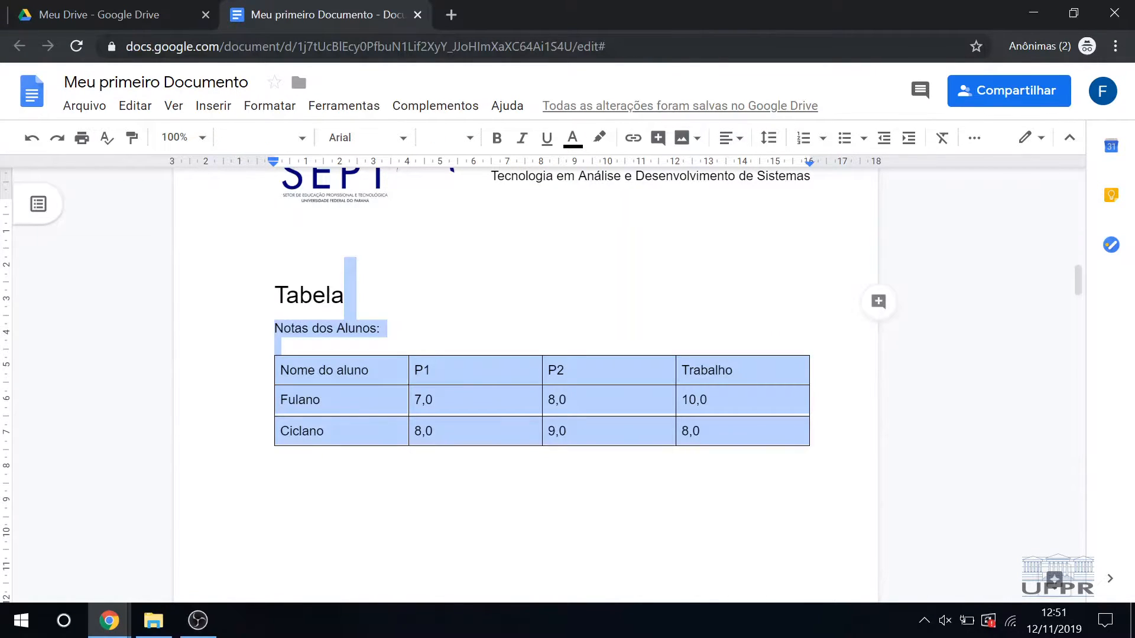
pyautogui.doubleClick(372, 370)
pyautogui.click(276, 346)
pyautogui.moveTo(276, 345); pyautogui.dragTo(700, 432)
pyautogui.doubleClick(327, 370)
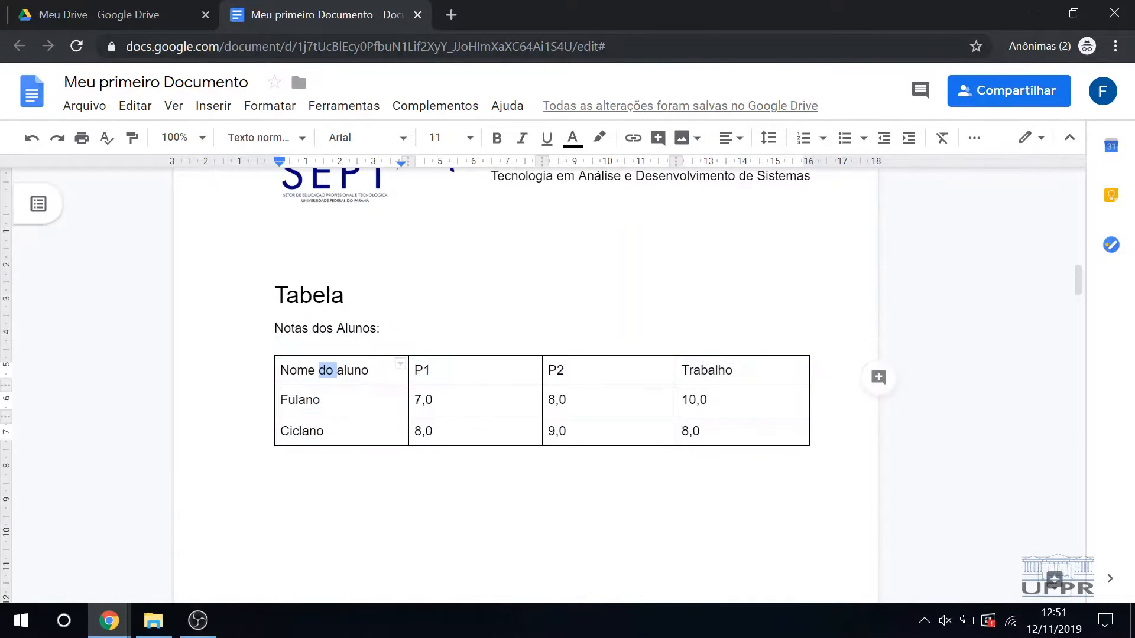
pyautogui.click(298, 370)
pyautogui.moveTo(281, 370); pyautogui.dragTo(733, 370)
pyautogui.moveTo(387, 328); pyautogui.dragTo(407, 346)
pyautogui.moveTo(751, 370); pyautogui.dragTo(390, 380)
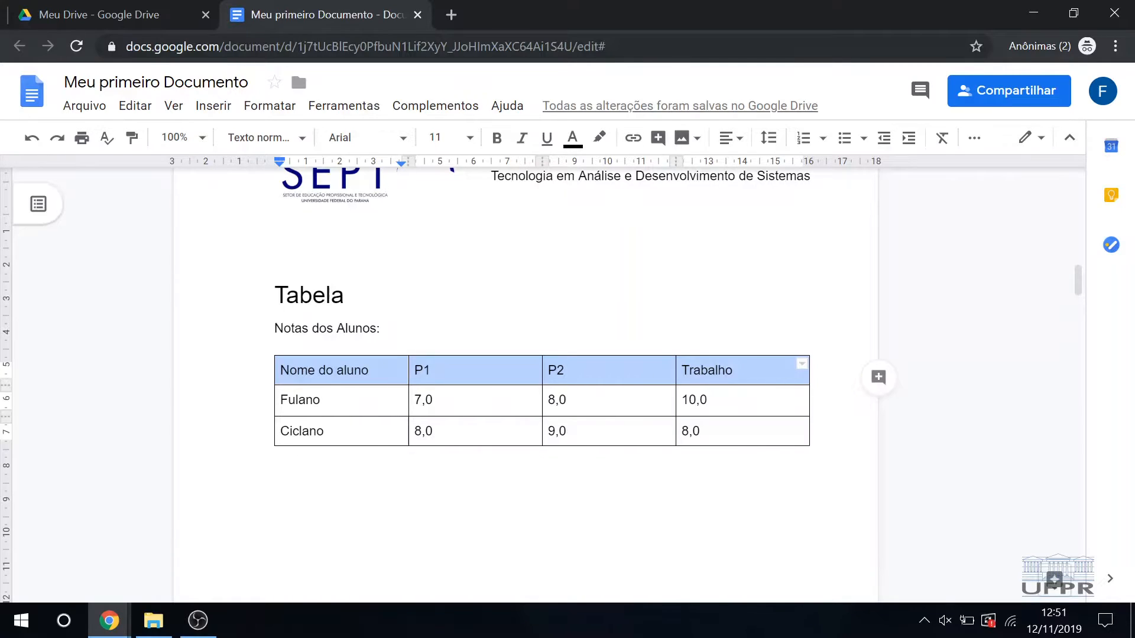
pyautogui.rightClick(740, 371)
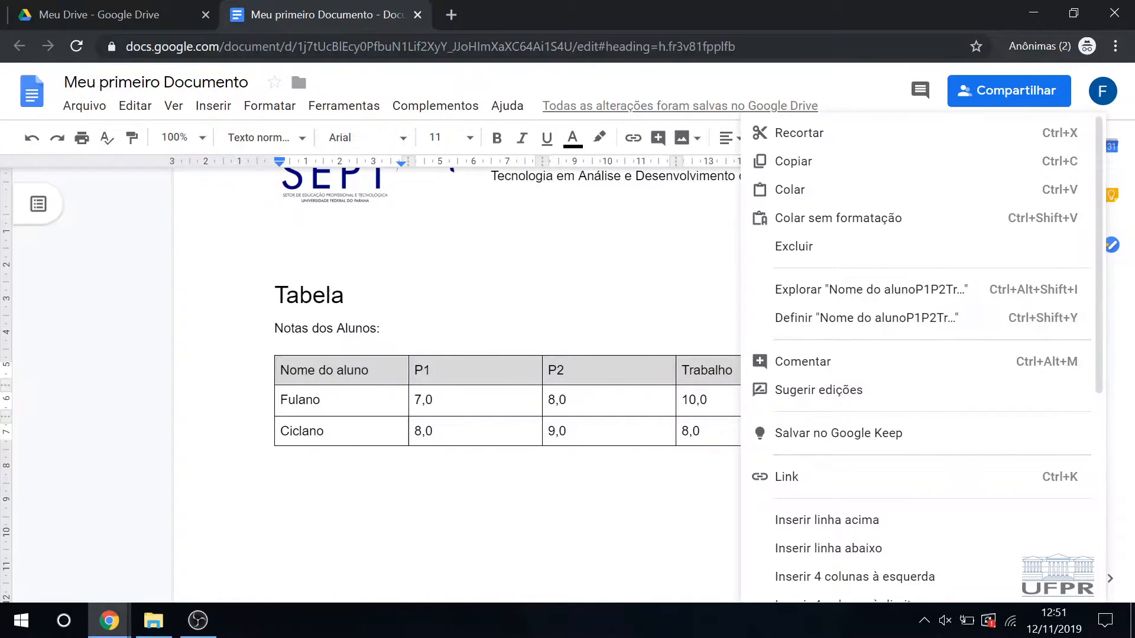
pyautogui.click(402, 300)
# Step: Fill all cells of the table's header row with a light blue background
pyautogui.moveTo(351, 370); pyautogui.dragTo(710, 371)
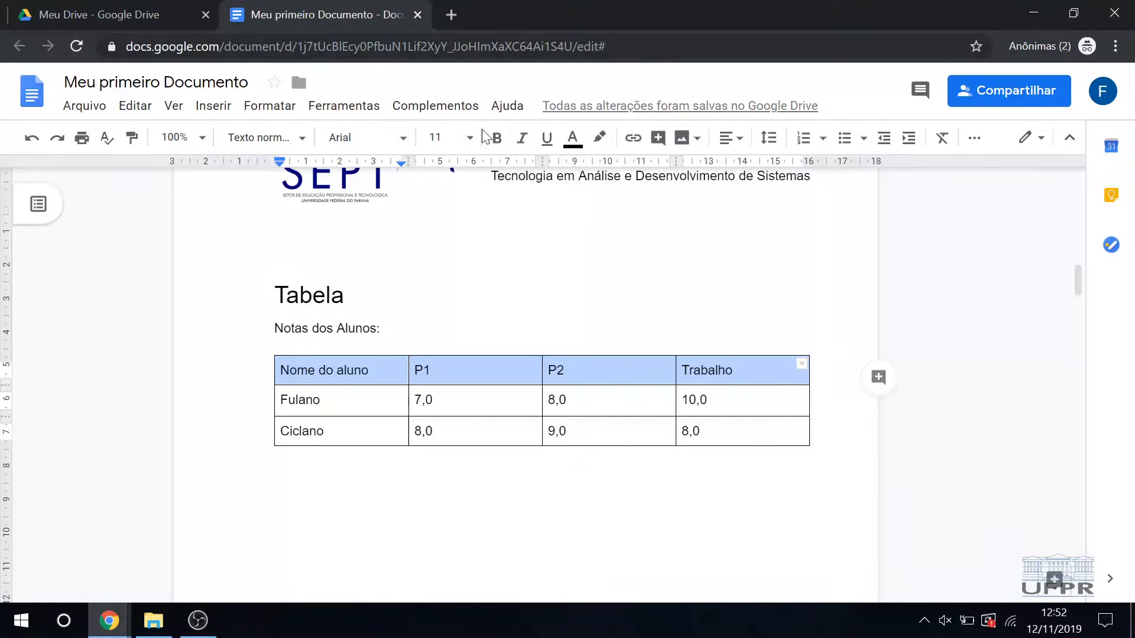
pyautogui.click(982, 143)
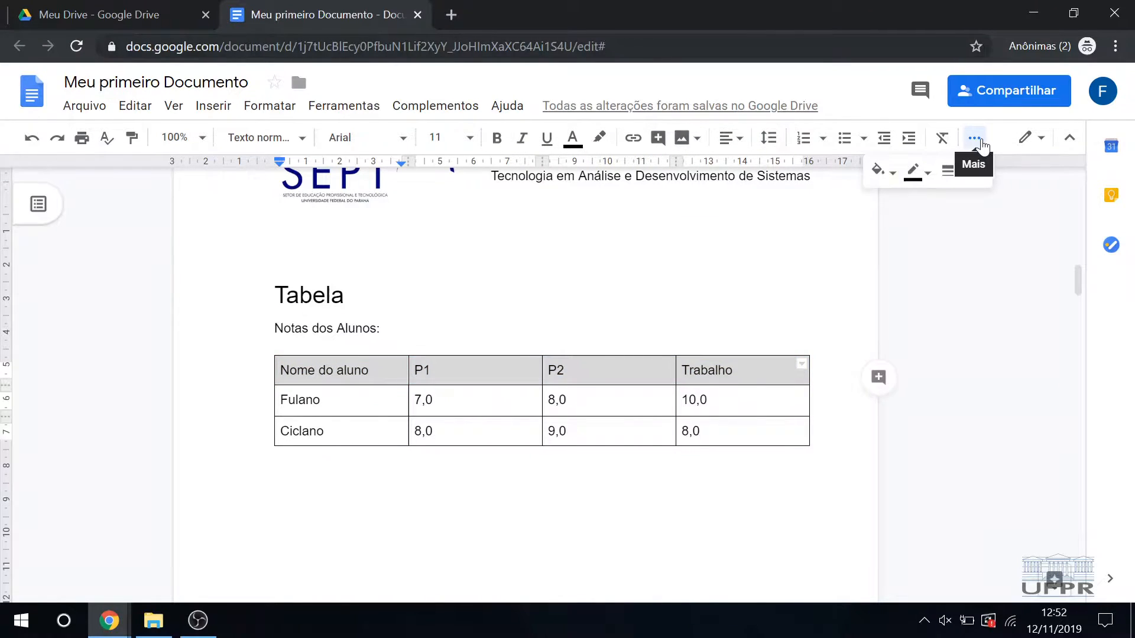
pyautogui.click(888, 177)
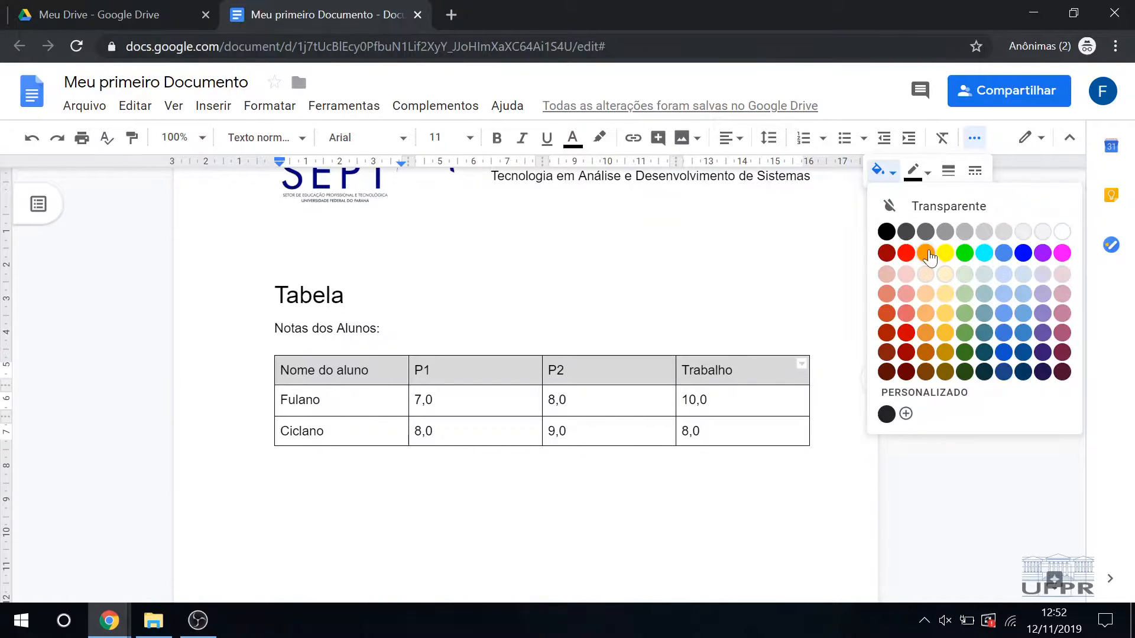
pyautogui.click(1007, 276)
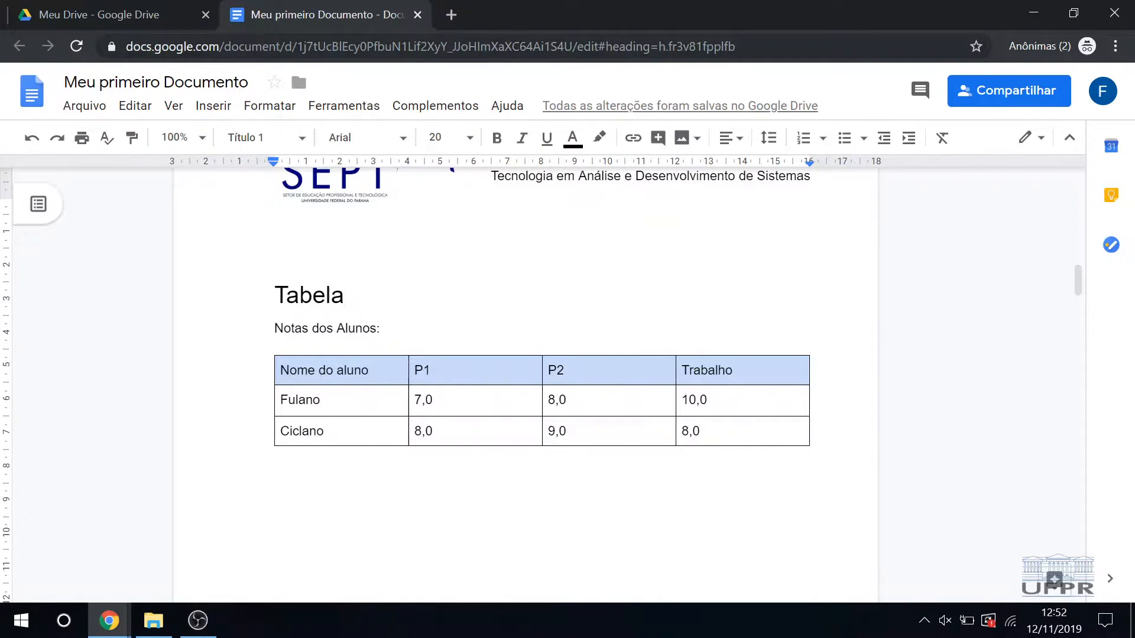
# Step: Center the text horizontally in every cell of the grades table
pyautogui.moveTo(747, 415); pyautogui.dragTo(283, 370)
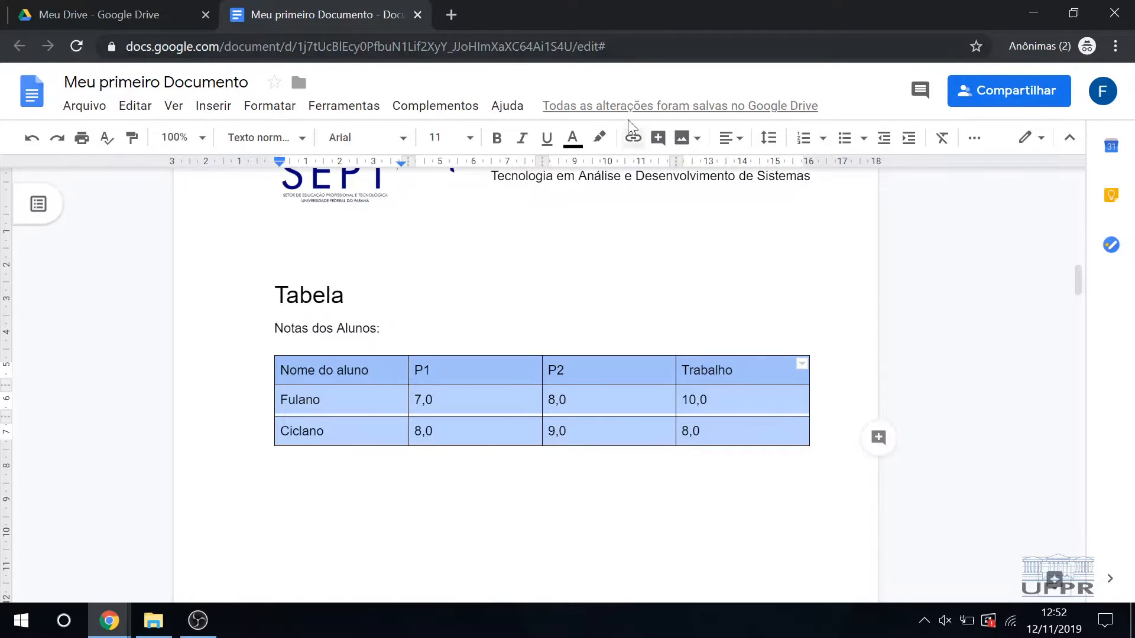
pyautogui.click(731, 137)
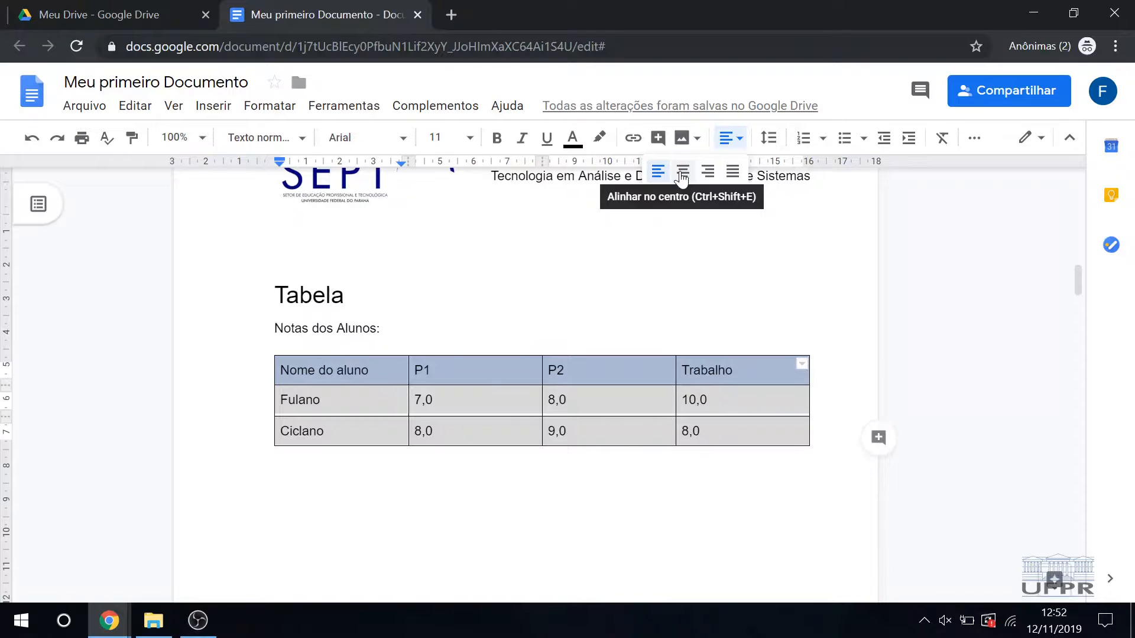
pyautogui.click(682, 172)
pyautogui.click(543, 226)
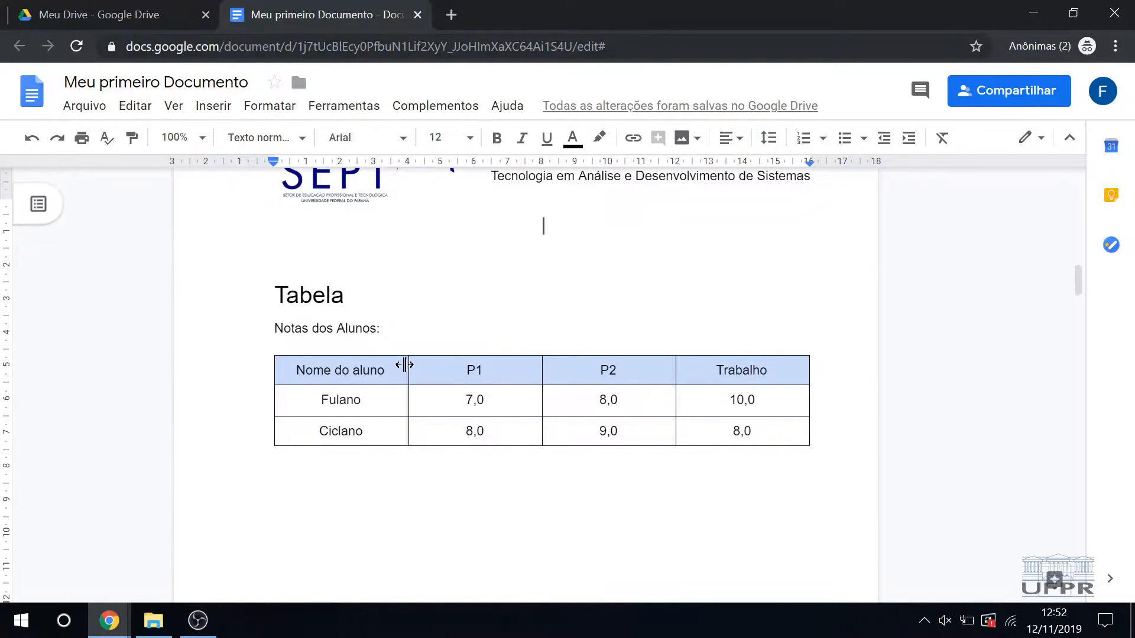
# Step: Narrow the table's four columns to about 3.7, 2.7, 3.1 and 3.7 cm, in order from "Nome do aluno" to "Trabalho"
pyautogui.moveTo(410, 366)
pyautogui.mouseDown()
pyautogui.moveTo(387, 367)
pyautogui.moveTo(397, 367)
pyautogui.mouseUp()
pyautogui.moveTo(541, 372); pyautogui.dragTo(487, 372)
pyautogui.moveTo(673, 376); pyautogui.dragTo(591, 376)
pyautogui.moveTo(810, 383); pyautogui.dragTo(717, 385)
pyautogui.click(381, 328)
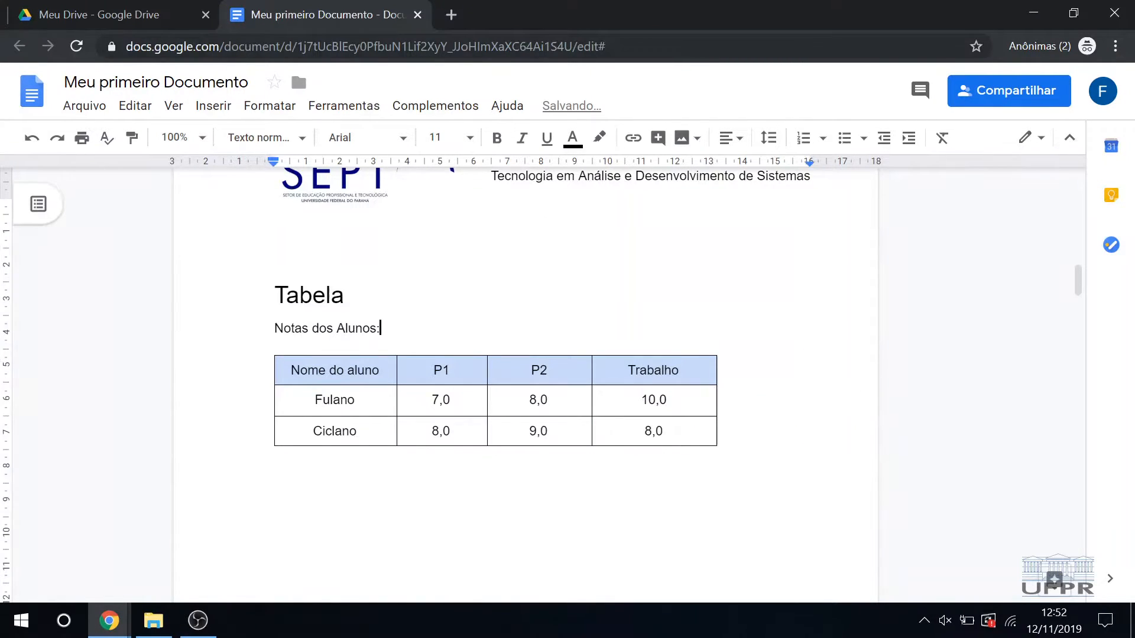
# Step: Change the border color of all the table's cells to cyan
pyautogui.moveTo(284, 364); pyautogui.dragTo(709, 437)
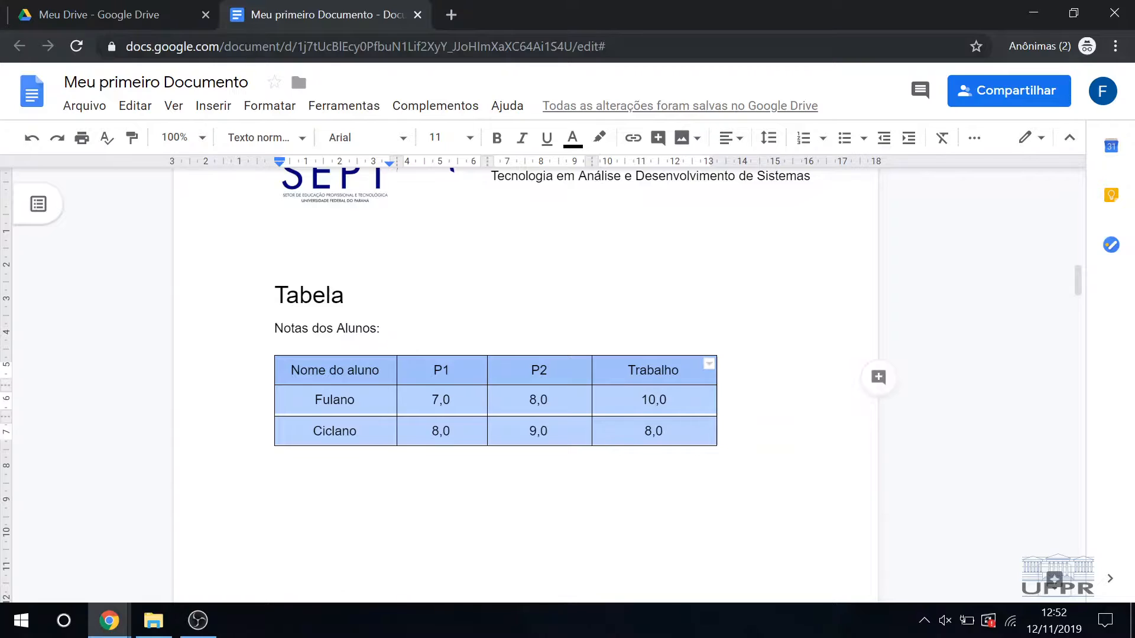
pyautogui.click(974, 138)
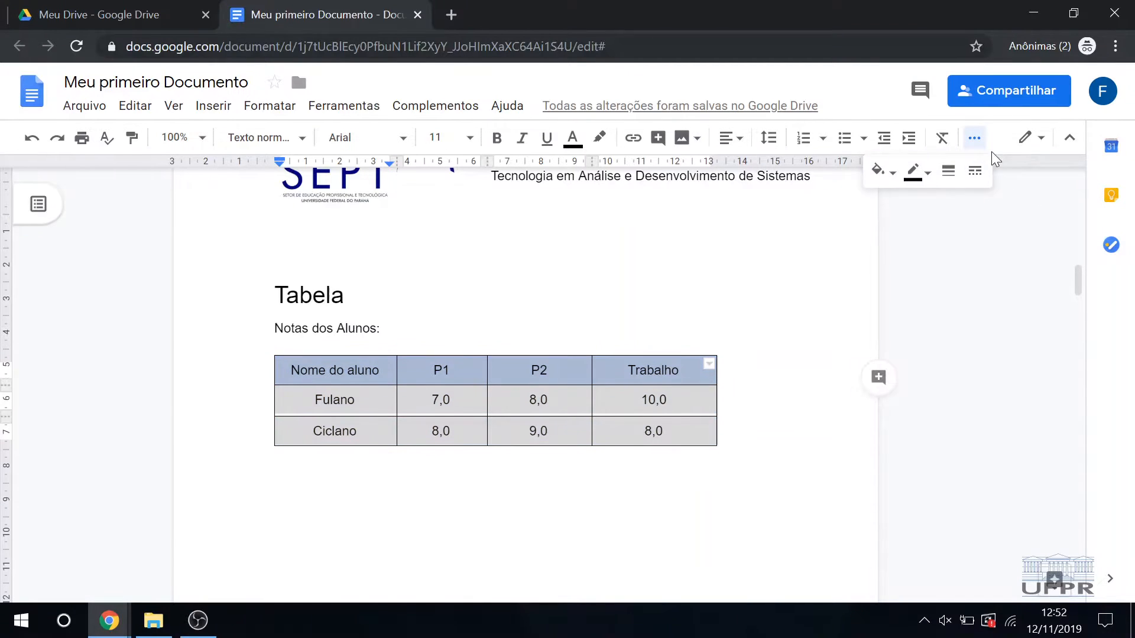
pyautogui.click(918, 174)
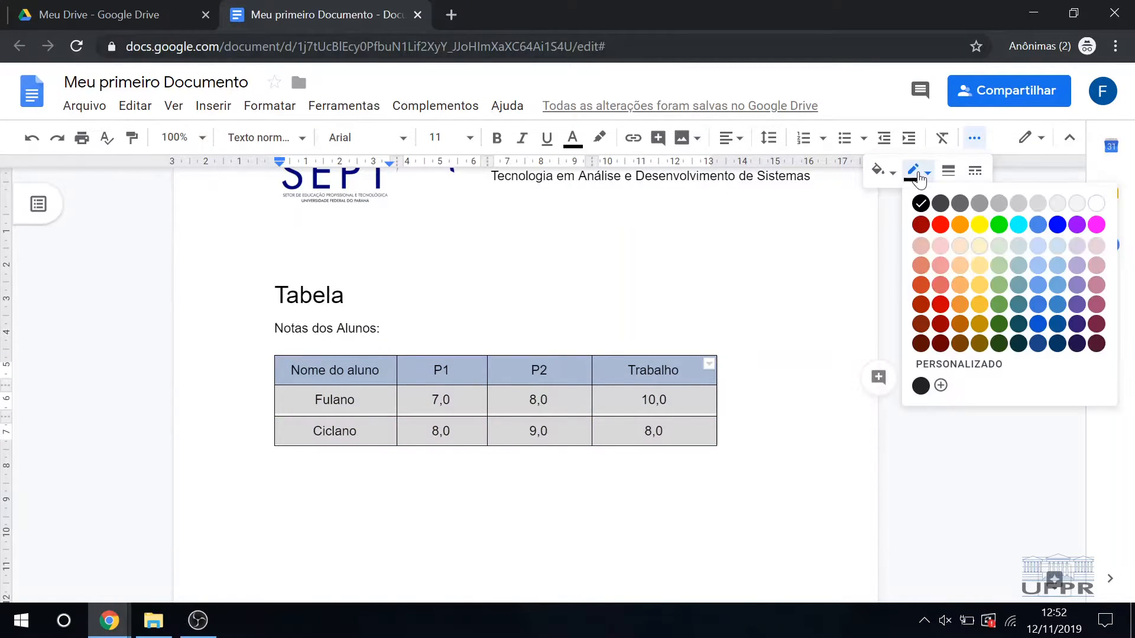
pyautogui.click(1021, 229)
pyautogui.click(345, 295)
# Step: Set the border color of all the table's cells to dark gray
pyautogui.moveTo(288, 369); pyautogui.dragTo(667, 433)
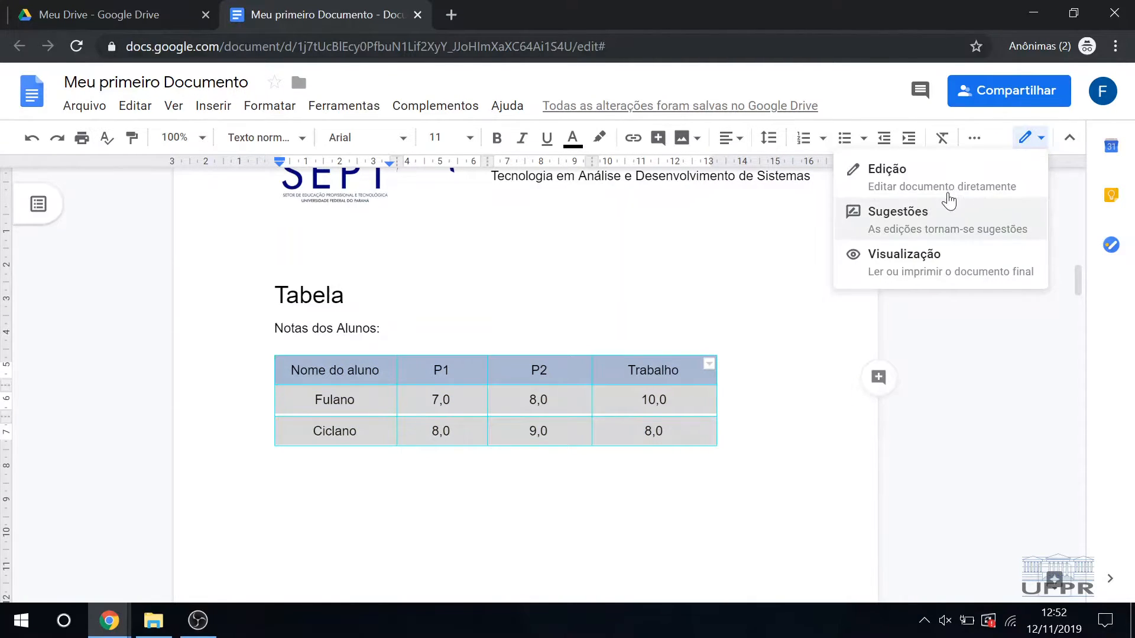
pyautogui.click(974, 138)
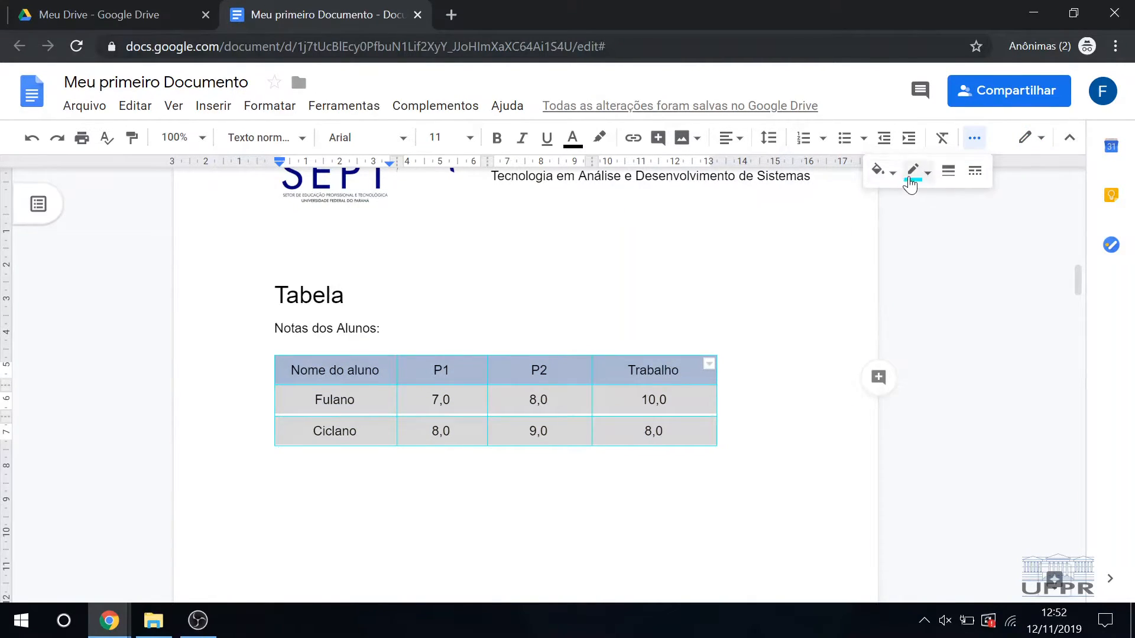
pyautogui.click(914, 174)
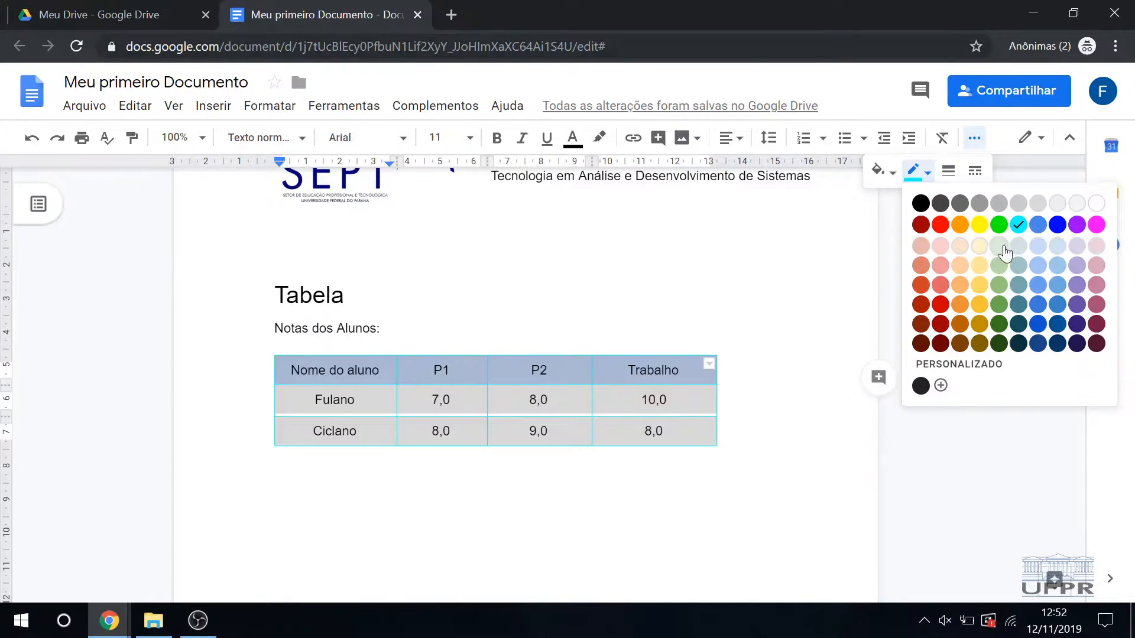
pyautogui.click(960, 206)
pyautogui.click(724, 285)
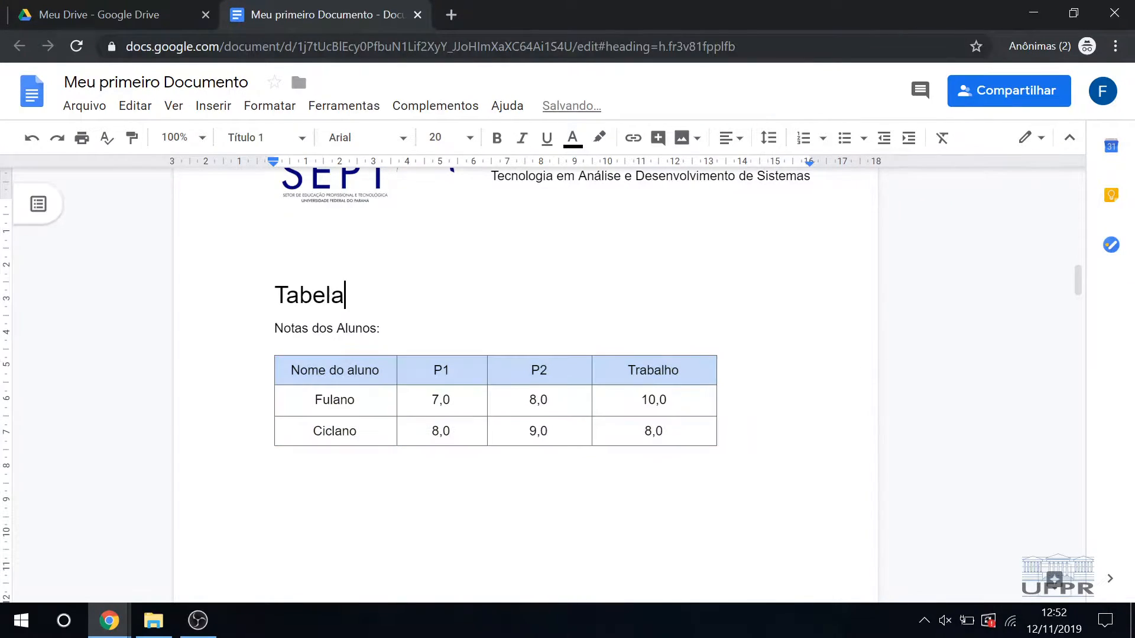
pyautogui.click(674, 493)
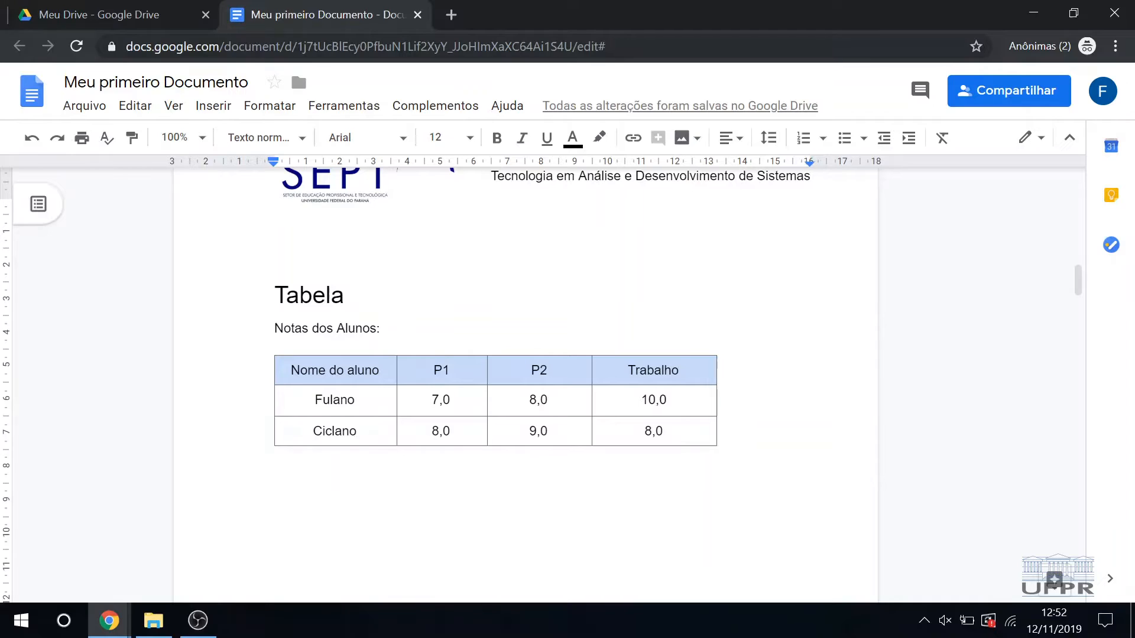
pyautogui.moveTo(331, 371); pyautogui.dragTo(656, 433)
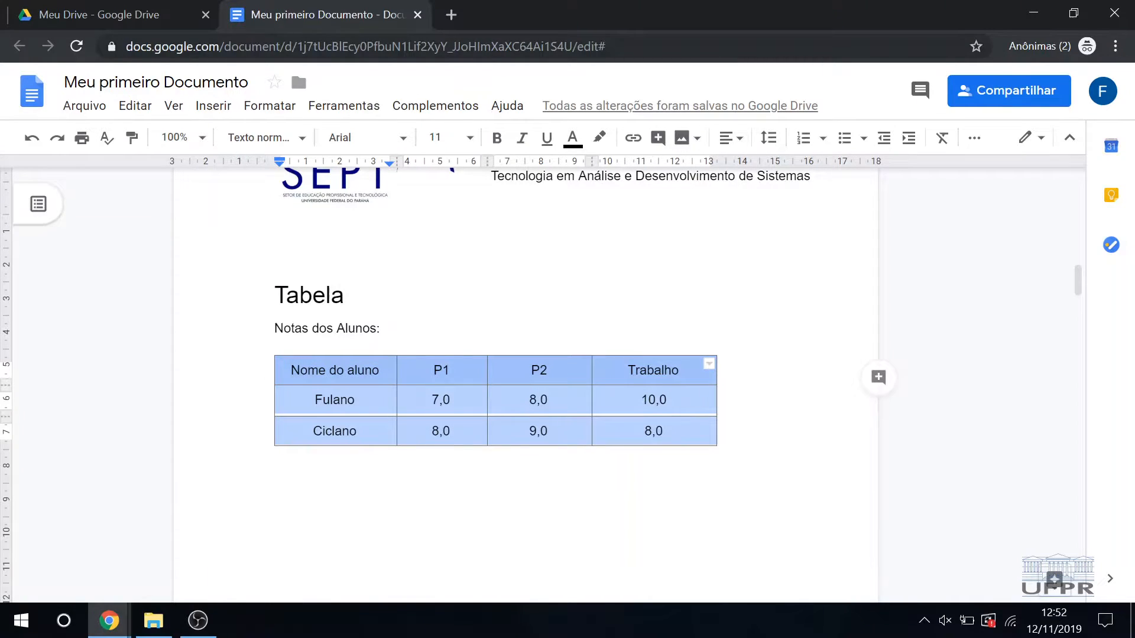
pyautogui.rightClick(627, 412)
pyautogui.click(532, 491)
pyautogui.click(464, 432)
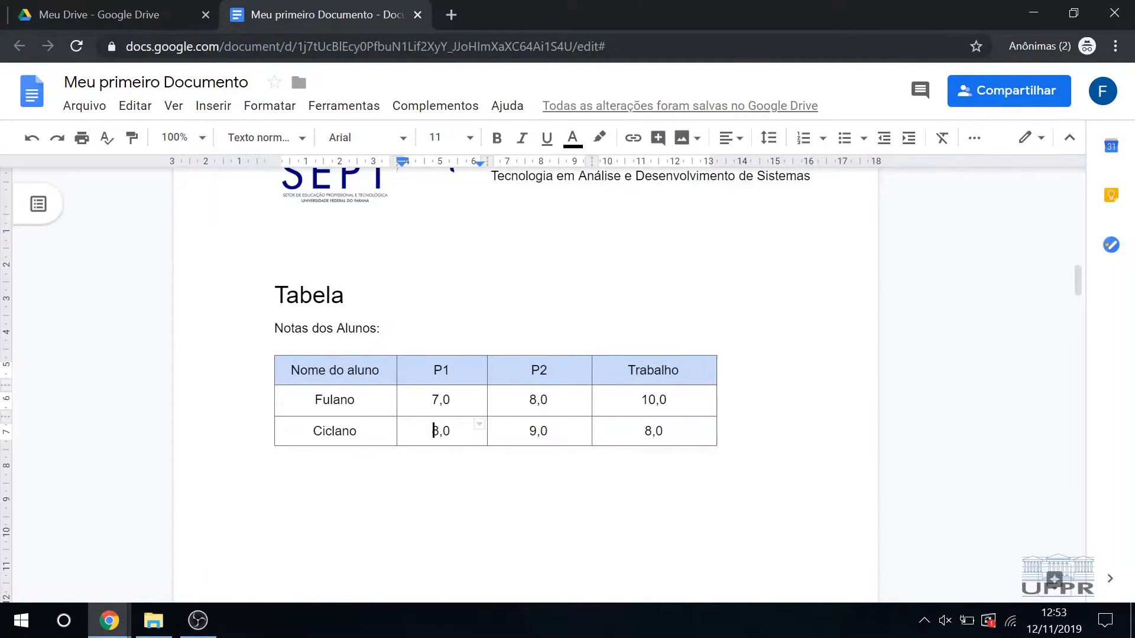
pyautogui.rightClick(378, 429)
pyautogui.click(380, 488)
pyautogui.click(358, 431)
pyautogui.click(453, 430)
pyautogui.moveTo(530, 400); pyautogui.dragTo(537, 400)
pyautogui.click(454, 431)
pyautogui.rightClick(438, 444)
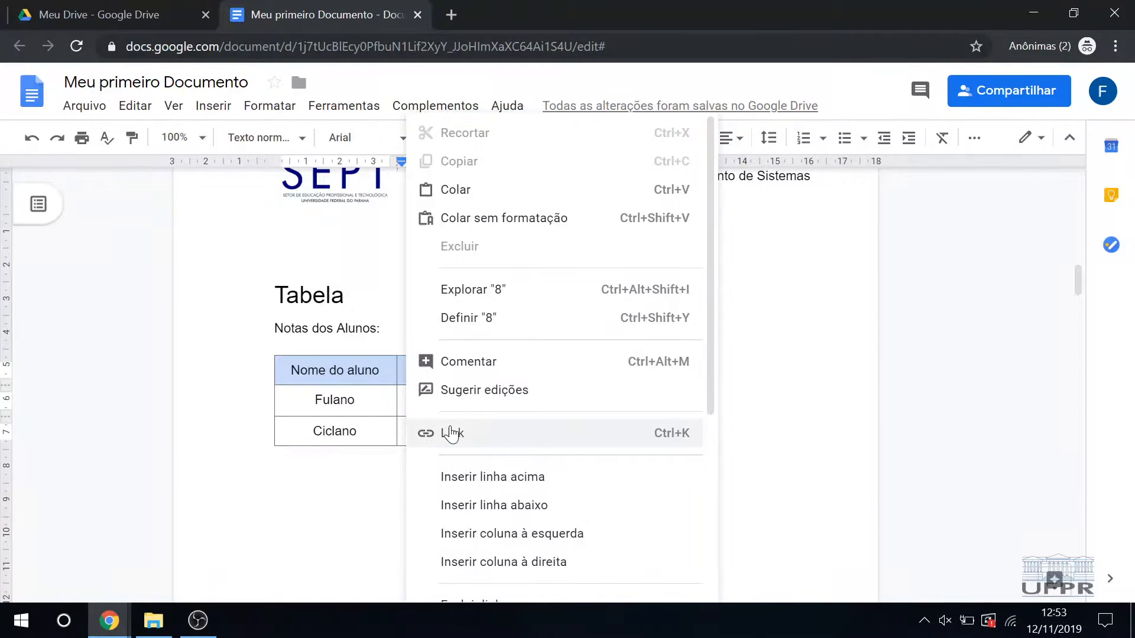
pyautogui.scroll(-3, 505, 341)
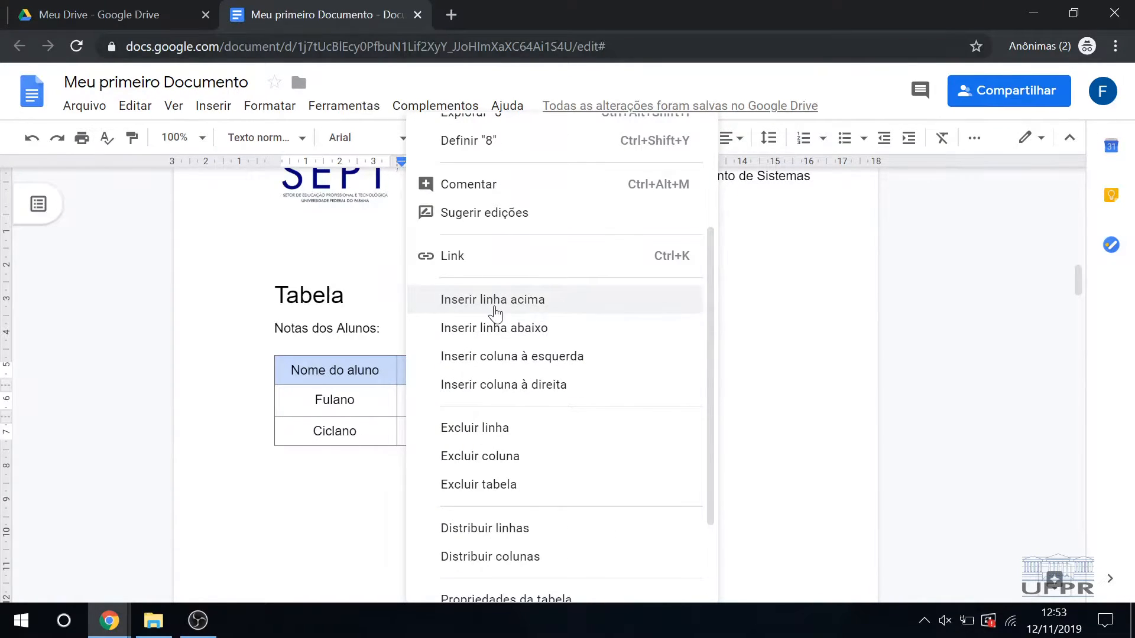
pyautogui.click(529, 333)
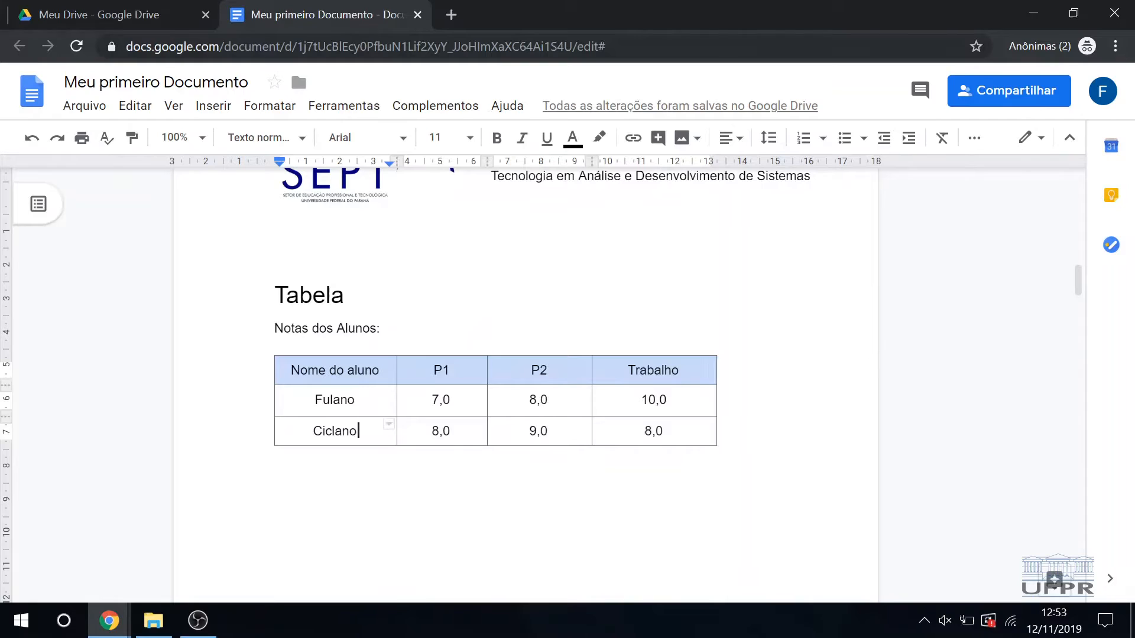
# Step: Insert an empty row above the second student's row in the grades table
pyautogui.rightClick(368, 431)
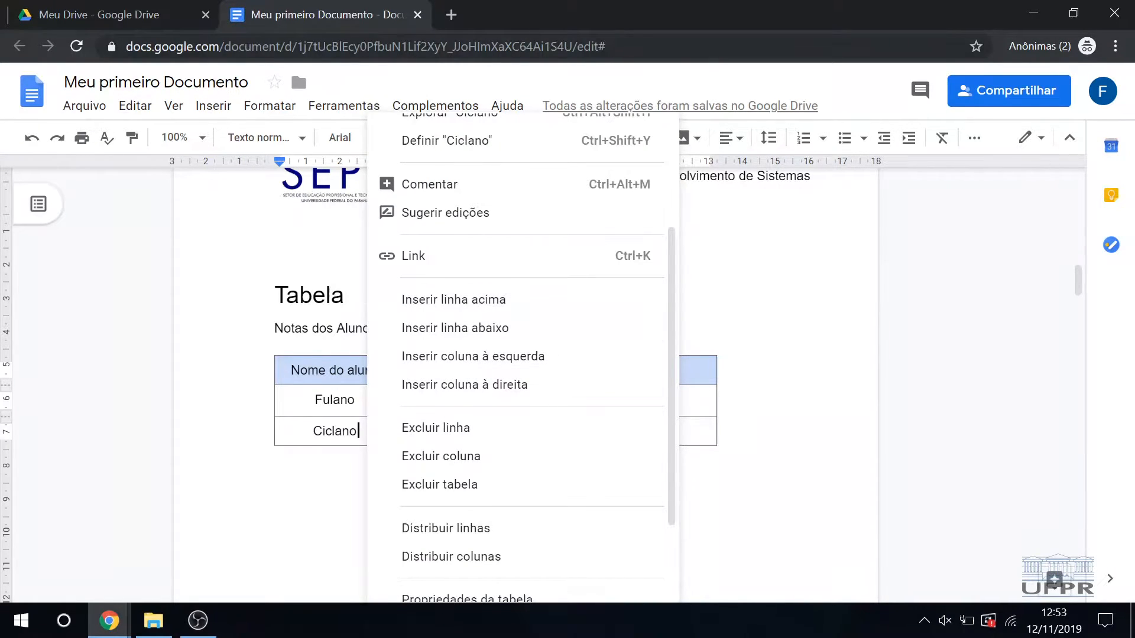
pyautogui.moveTo(360, 433); pyautogui.dragTo(313, 434)
pyautogui.rightClick(318, 435)
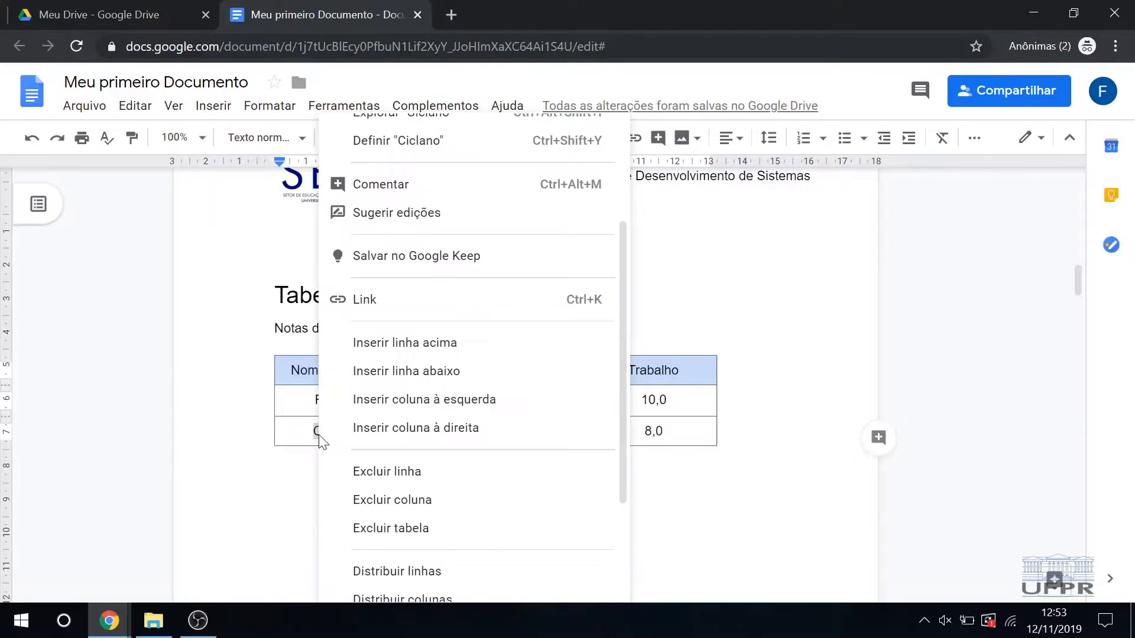
pyautogui.click(414, 346)
# Step: Set the grades table's border to a darker gray with a 2.25 pt width in the table properties
pyautogui.rightClick(381, 460)
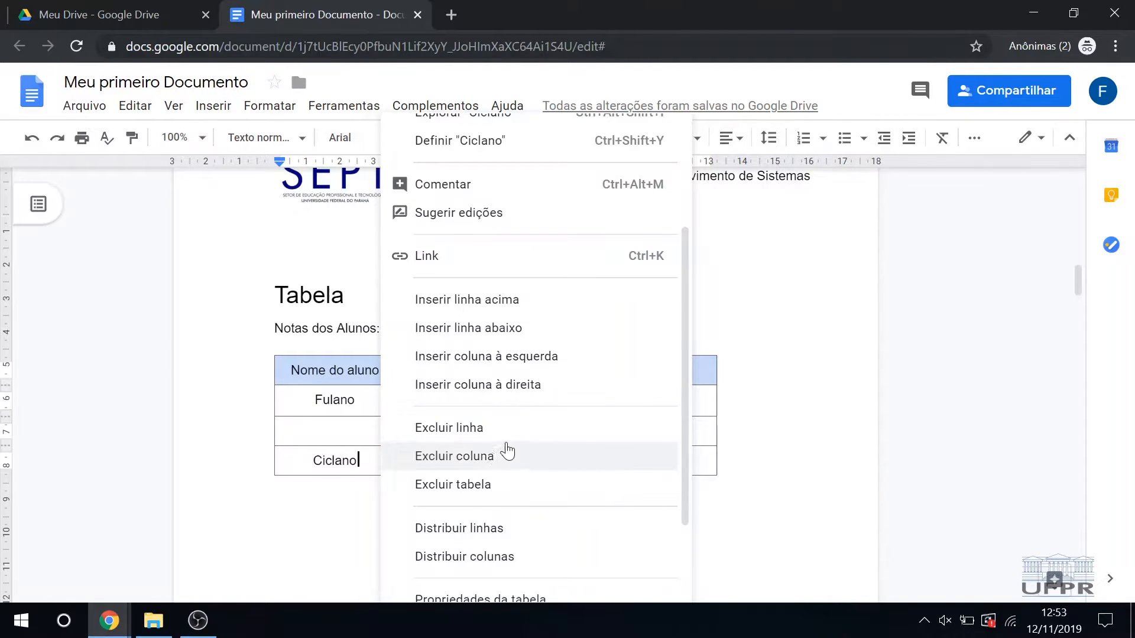
pyautogui.scroll(-3, 511, 443)
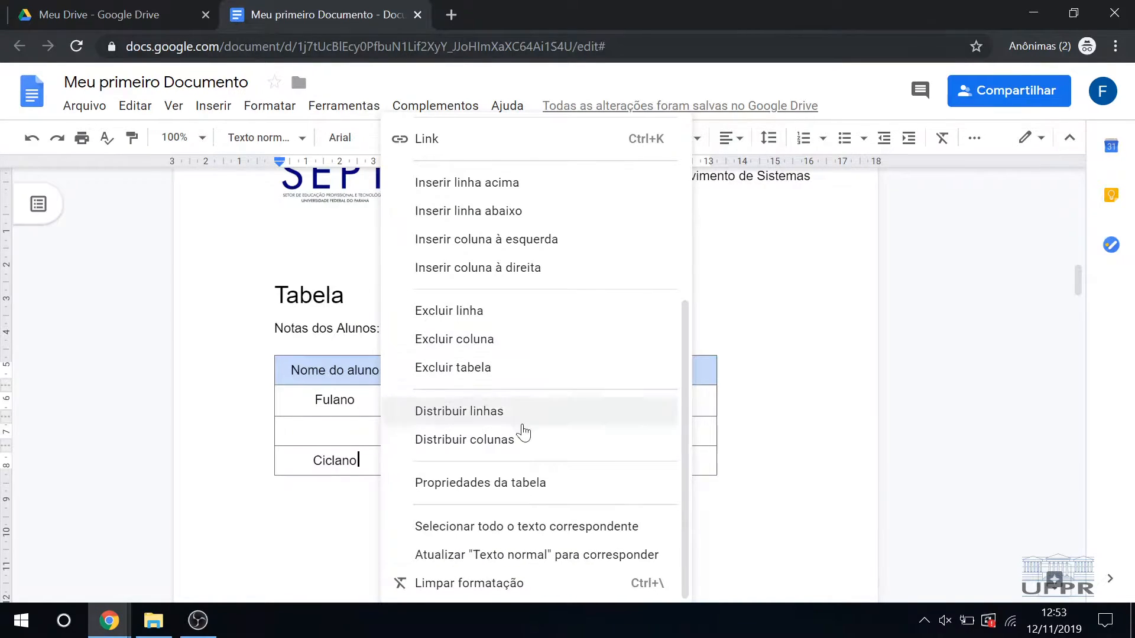
pyautogui.click(568, 487)
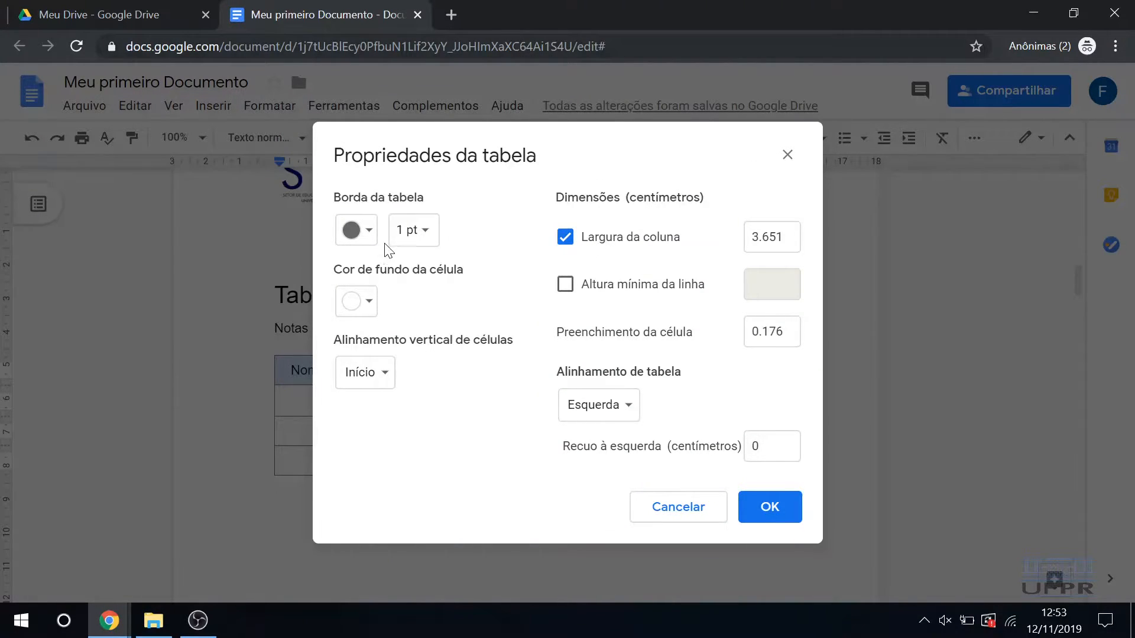
pyautogui.click(366, 237)
pyautogui.click(401, 266)
pyautogui.click(413, 233)
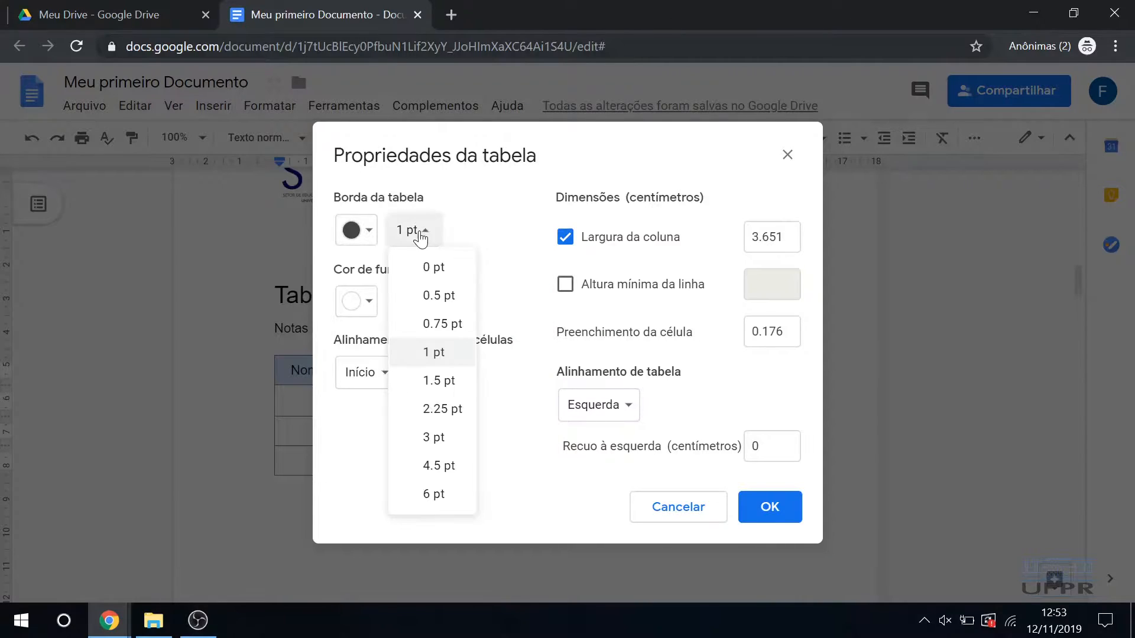
pyautogui.click(441, 413)
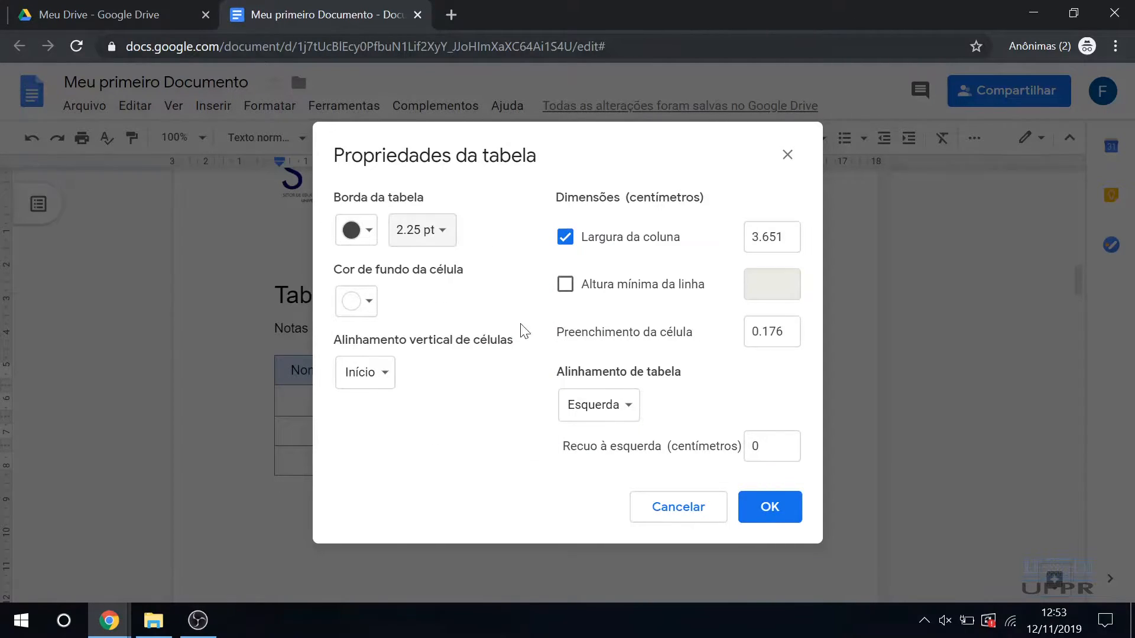
# Step: Set the table alignment to "Centro" and apply the table properties
pyautogui.click(367, 315)
pyautogui.click(371, 306)
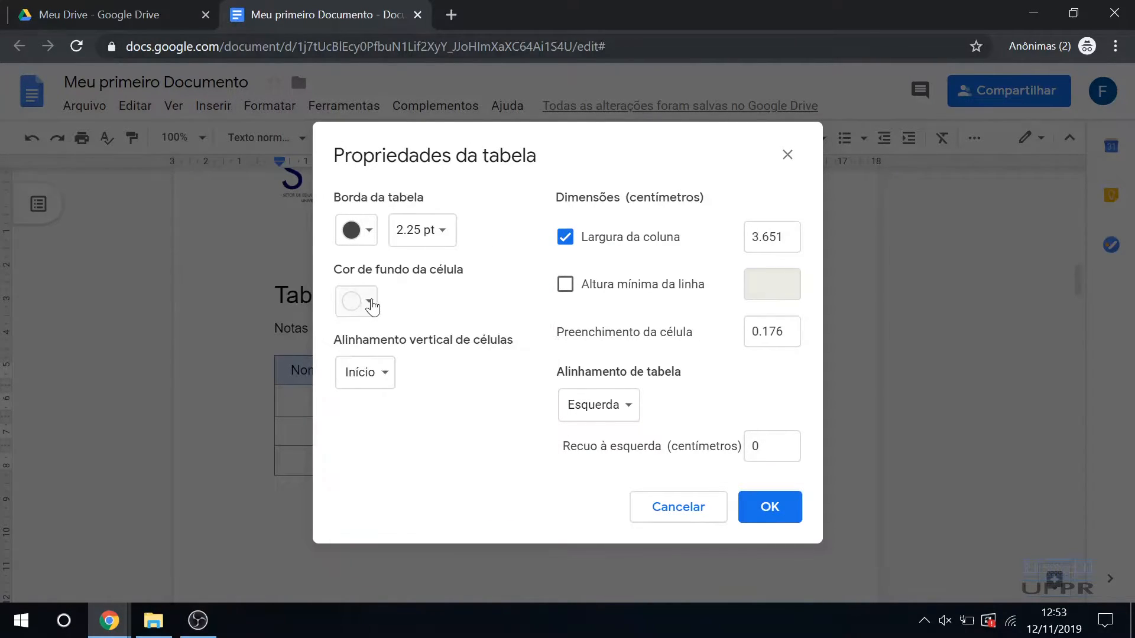
pyautogui.click(379, 372)
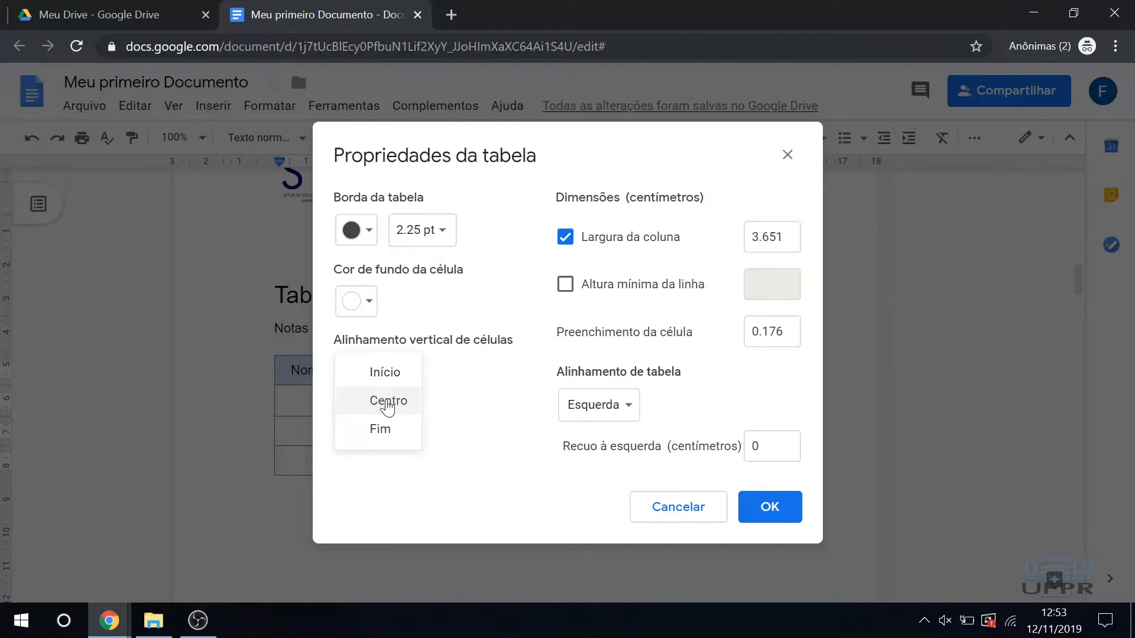
pyautogui.click(465, 401)
pyautogui.click(581, 420)
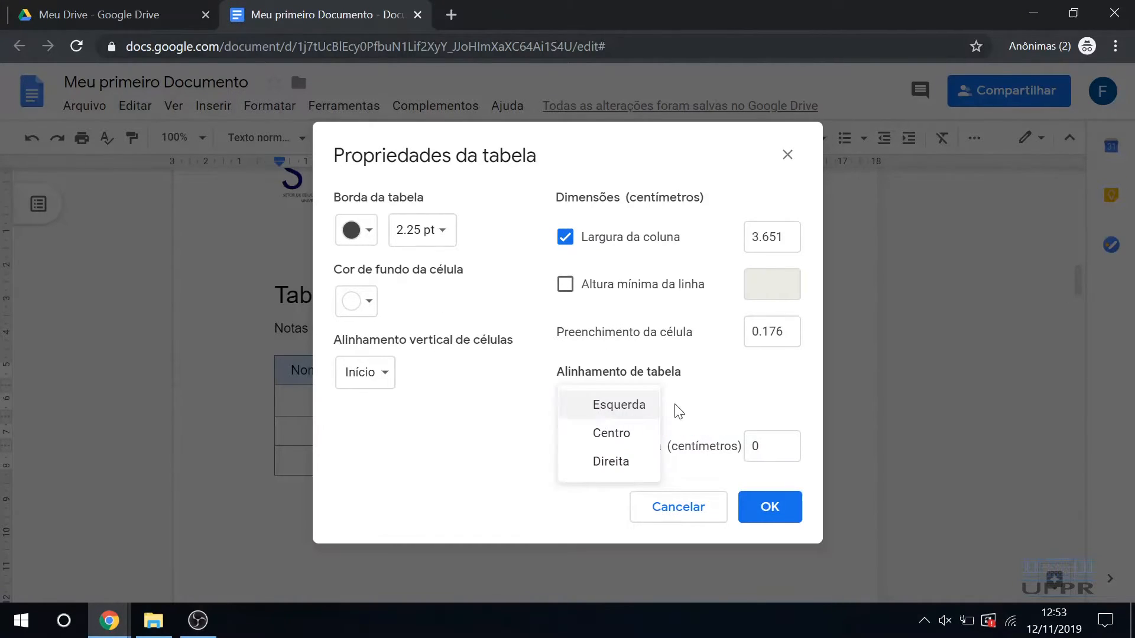
pyautogui.click(609, 433)
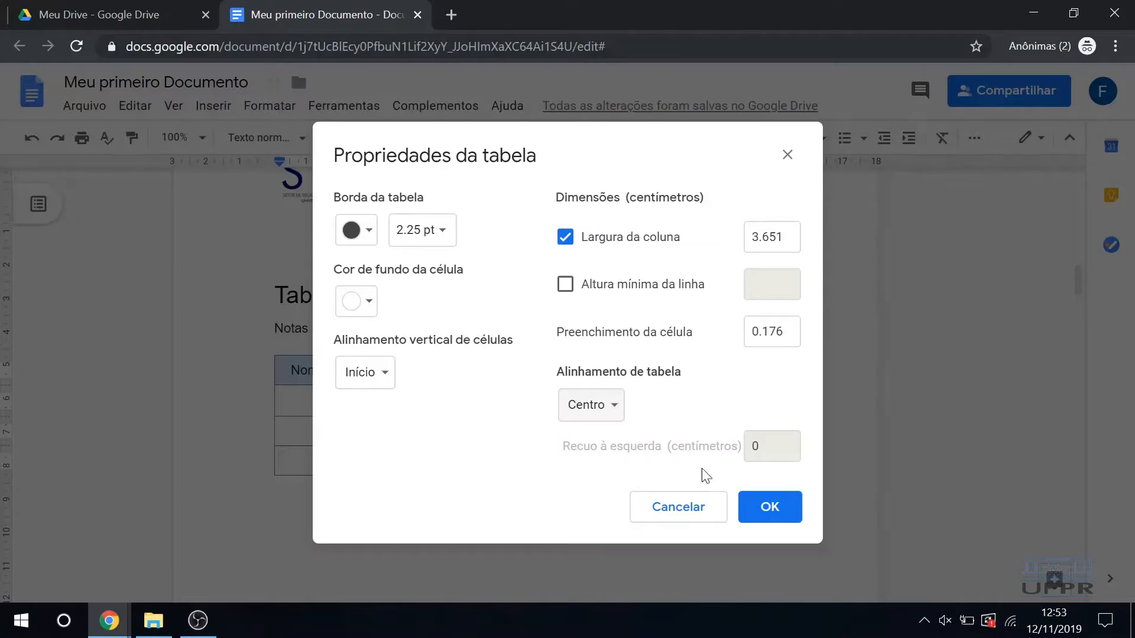
pyautogui.click(770, 507)
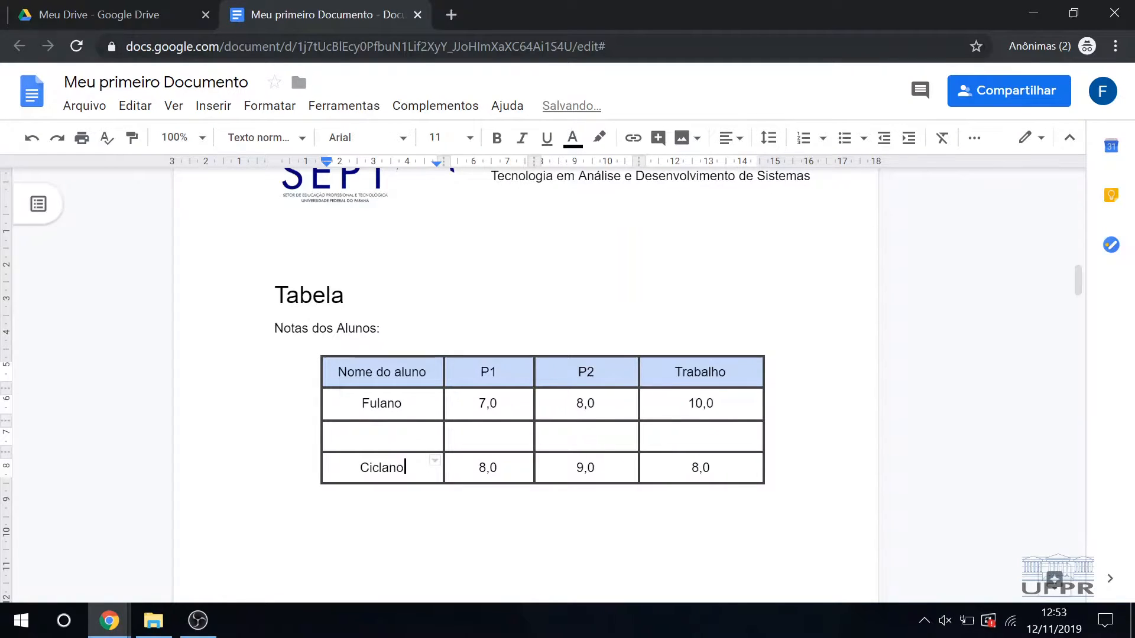
# Step: Delete the empty row between "Fulano" and "Ciclano" in the grades table
pyautogui.moveTo(338, 373); pyautogui.dragTo(763, 468)
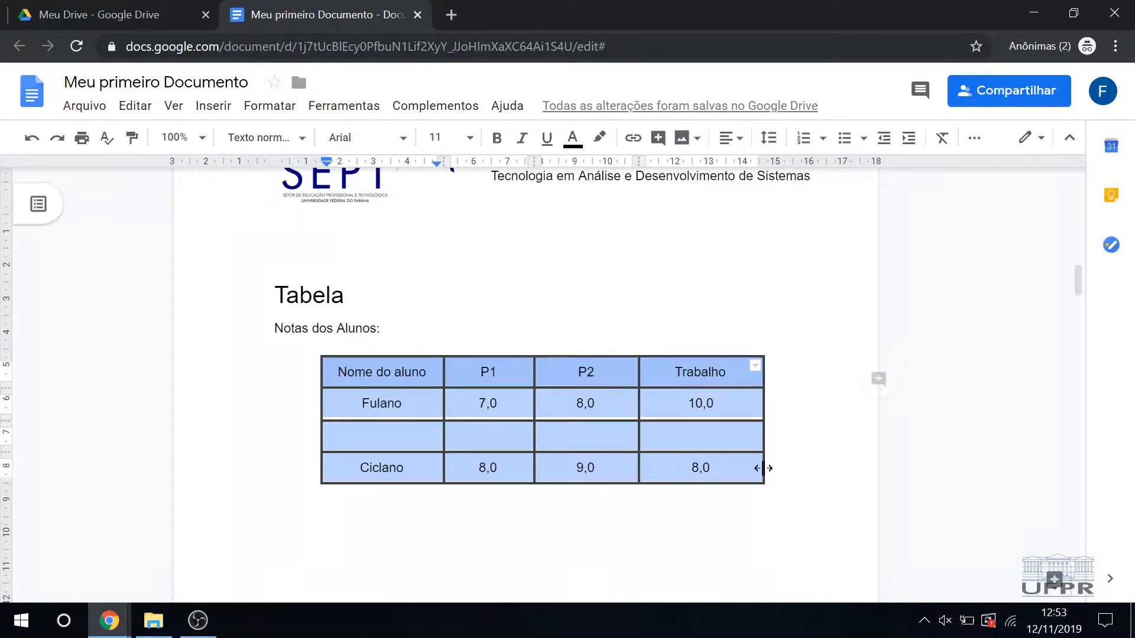
pyautogui.click(543, 529)
pyautogui.rightClick(384, 436)
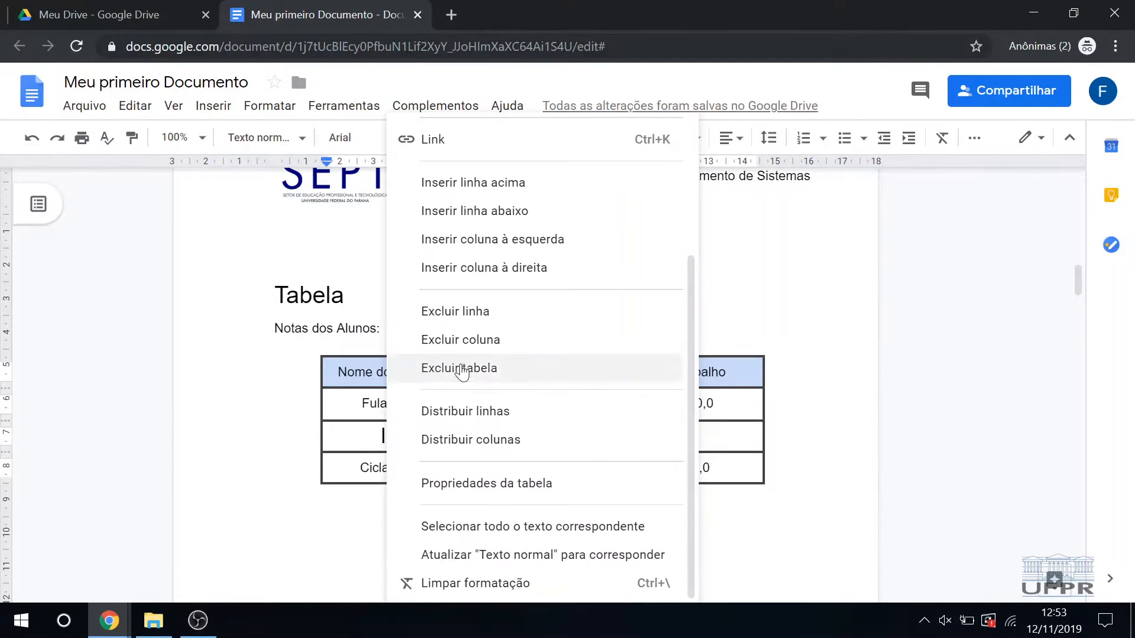
pyautogui.click(473, 319)
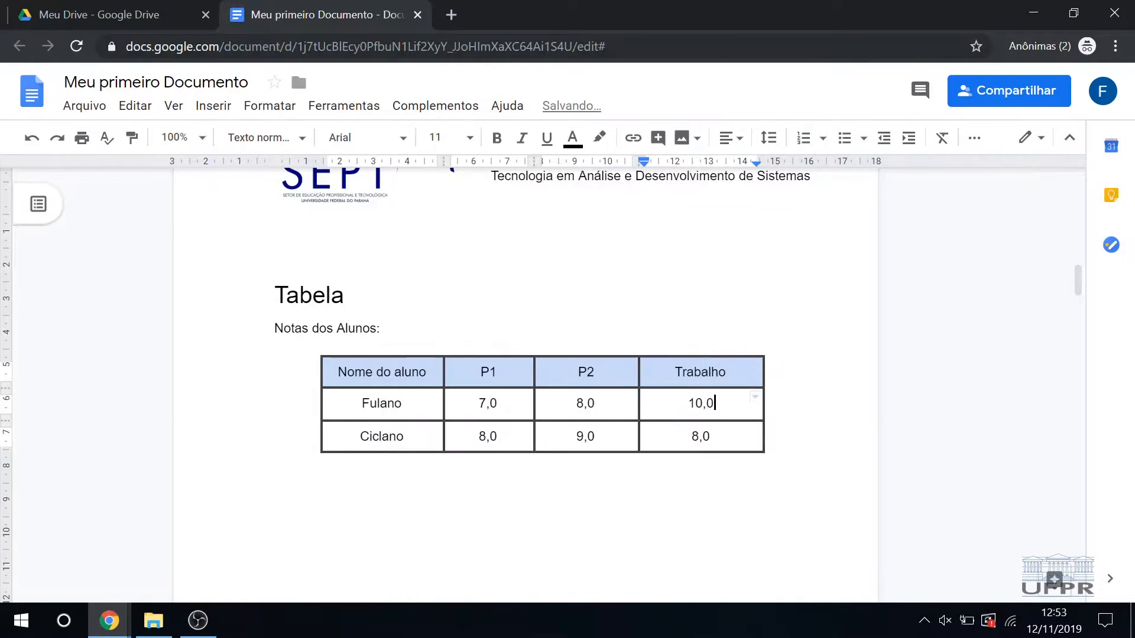
# Step: Start a new drawing on the empty line below the grades table
pyautogui.click(346, 295)
pyautogui.moveTo(699, 436); pyautogui.dragTo(340, 373)
pyautogui.click(339, 373)
pyautogui.click(275, 461)
pyautogui.click(275, 461)
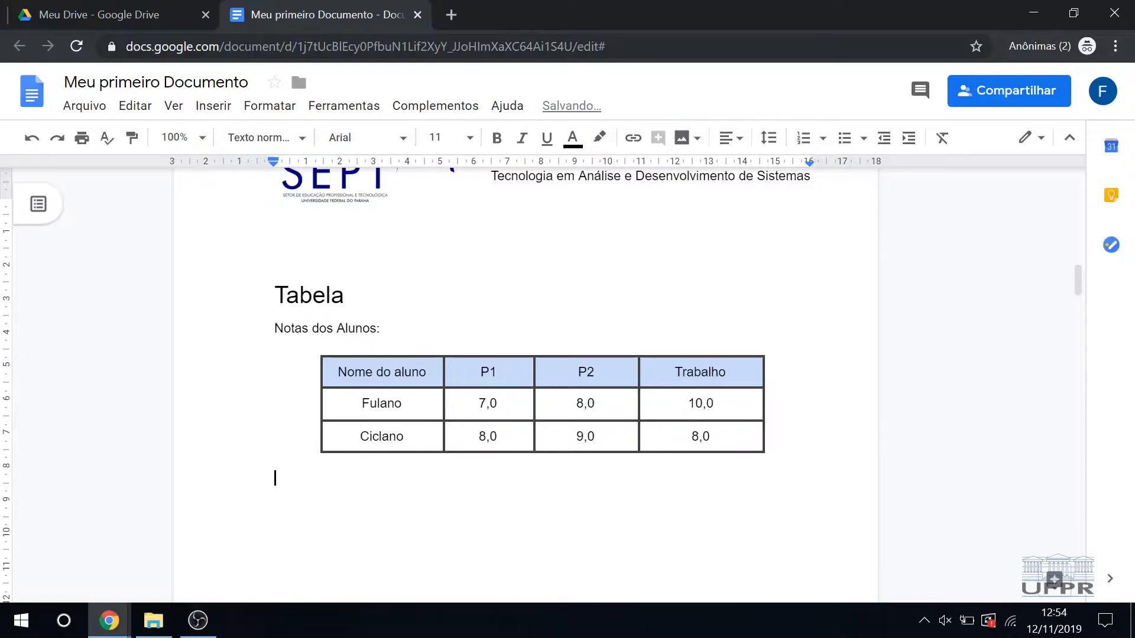
pyautogui.click(204, 106)
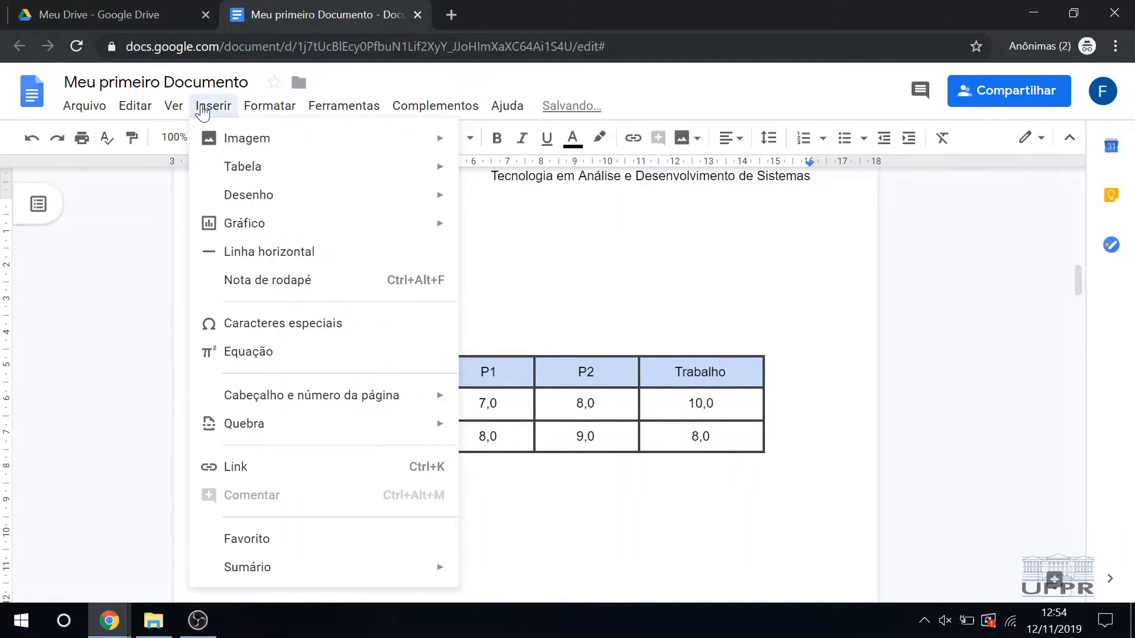
pyautogui.moveTo(298, 204)
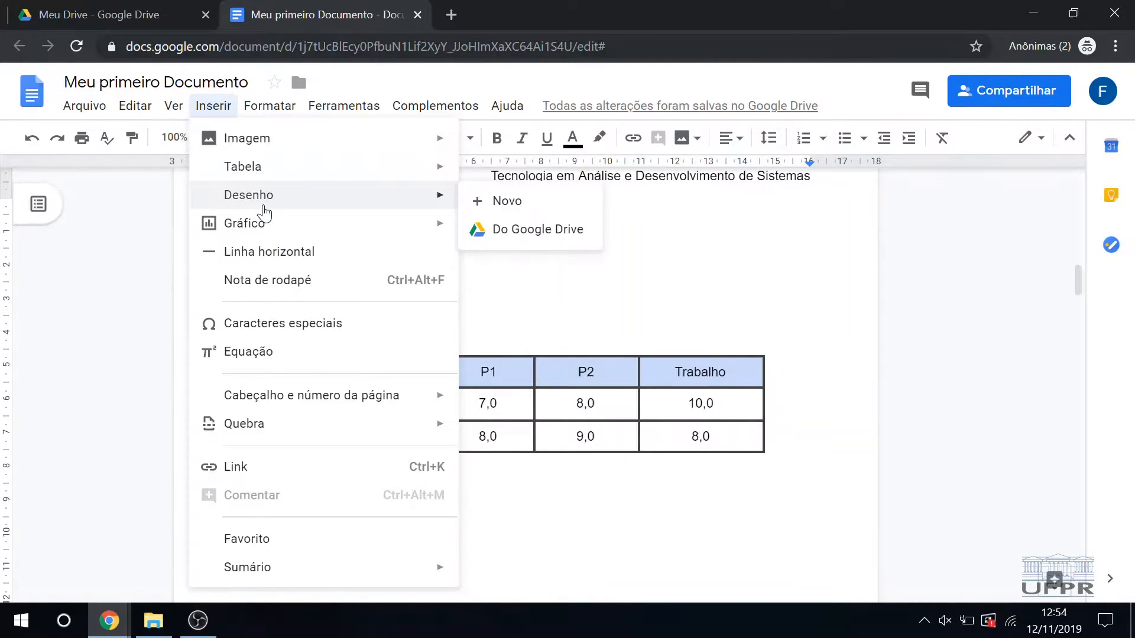
pyautogui.click(495, 201)
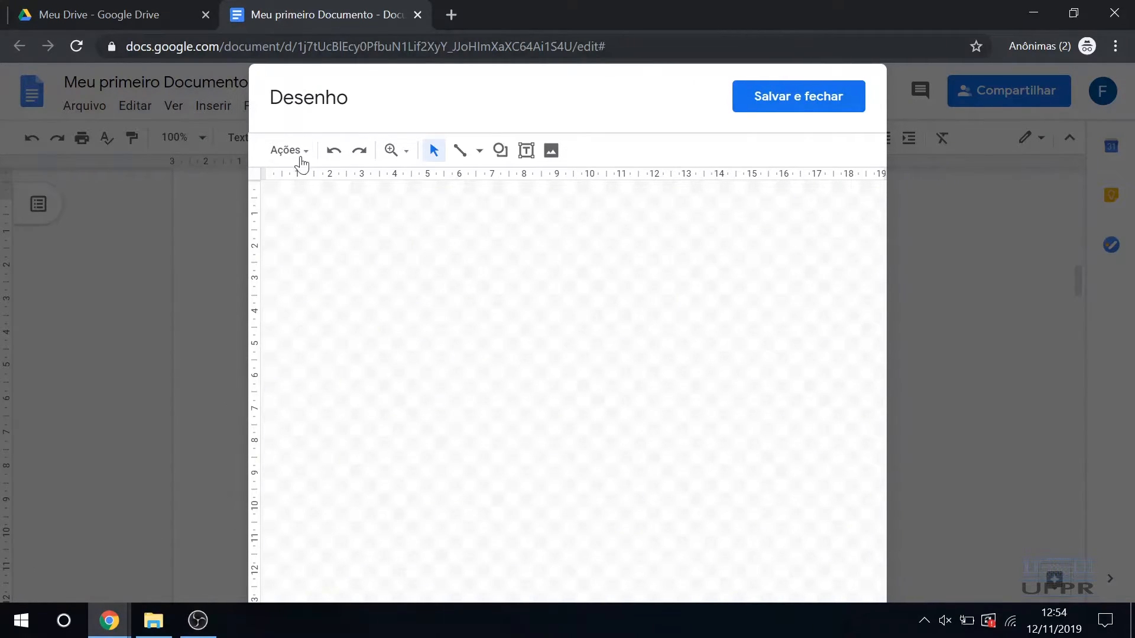
# Step: Draw a horizontal arrow about 7.3 cm long, pointing right, near the upper edge of the canvas
pyautogui.moveTo(433, 270); pyautogui.dragTo(605, 319)
pyautogui.click(479, 150)
pyautogui.click(495, 210)
pyautogui.moveTo(328, 259); pyautogui.dragTo(566, 258)
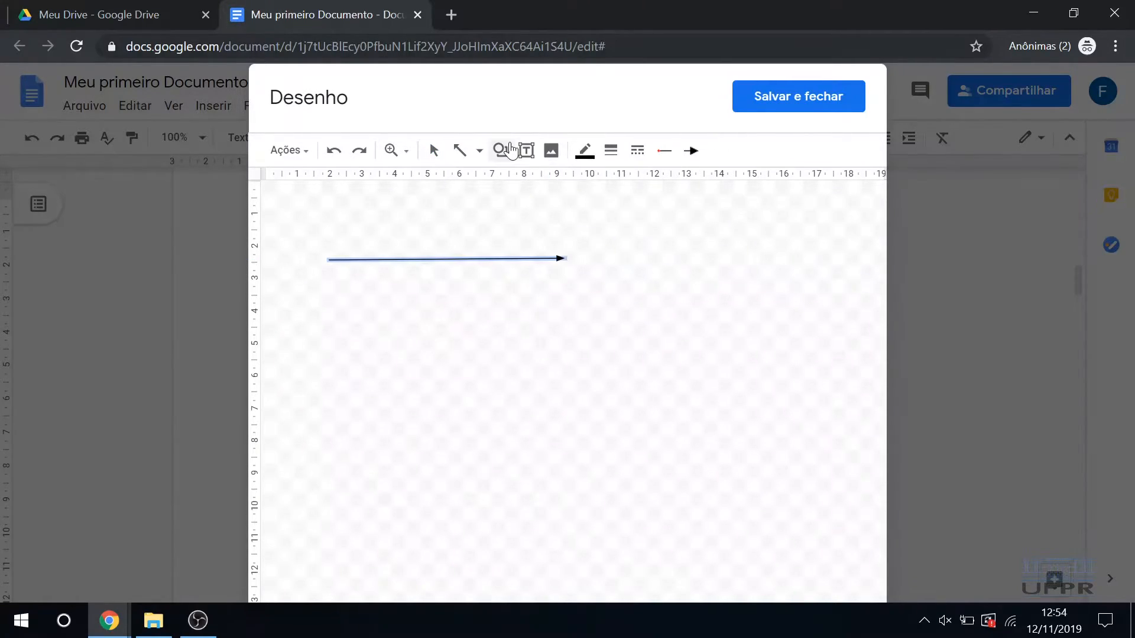
# Step: Draw a smiley face about 3.3 cm wide and 3.1 cm tall, and place it just beyond the arrowhead
pyautogui.click(500, 150)
pyautogui.moveTo(580, 196)
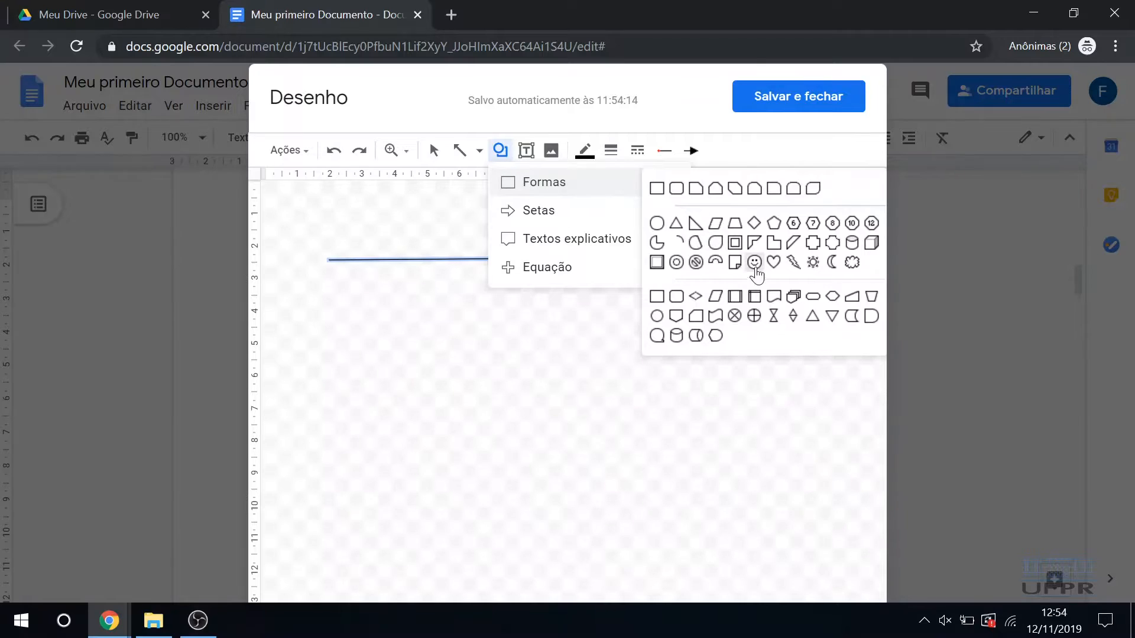
pyautogui.click(754, 262)
pyautogui.moveTo(641, 251)
pyautogui.mouseDown()
pyautogui.moveTo(747, 314)
pyautogui.moveTo(747, 343)
pyautogui.mouseUp()
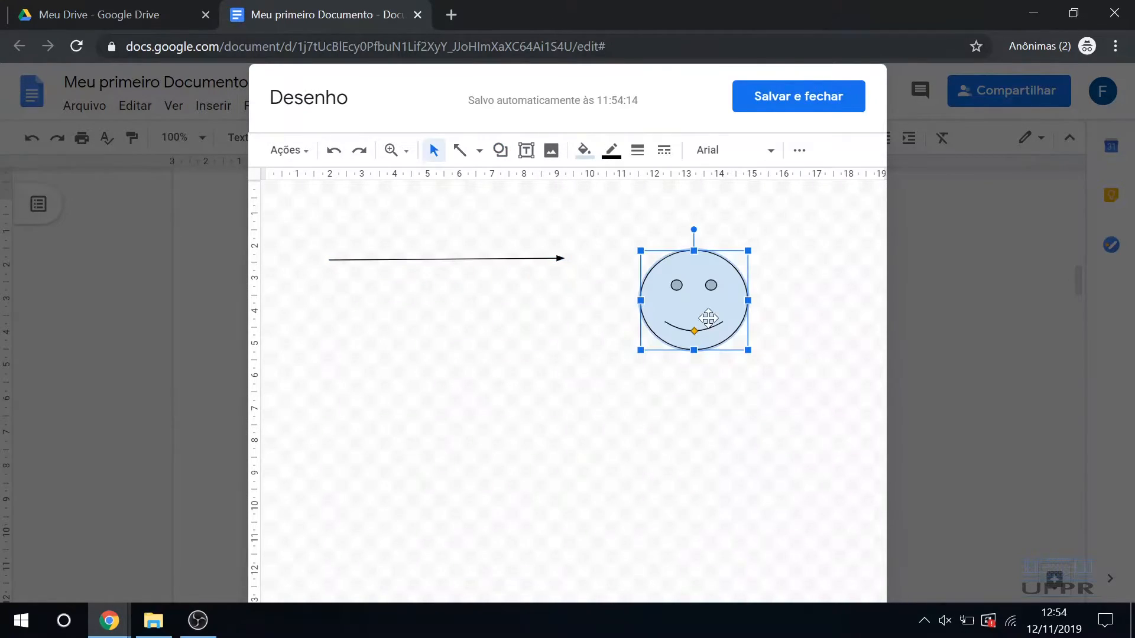
pyautogui.moveTo(697, 305); pyautogui.dragTo(661, 269)
pyautogui.press('Escape')
pyautogui.click(657, 264)
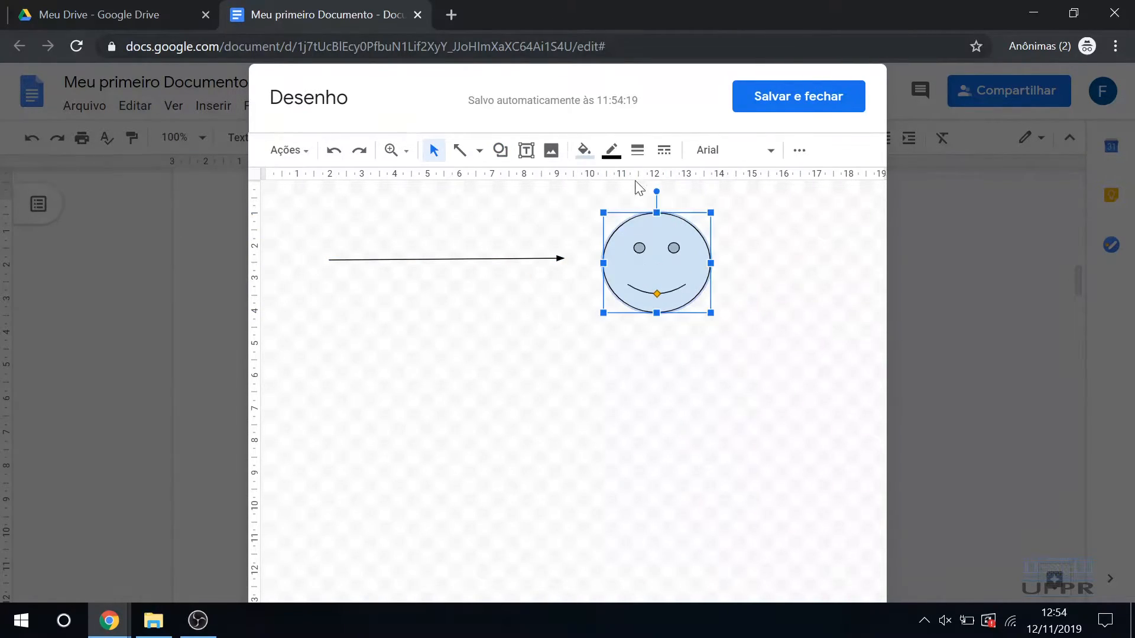
# Step: Fill the smiley face with solid yellow
pyautogui.click(583, 150)
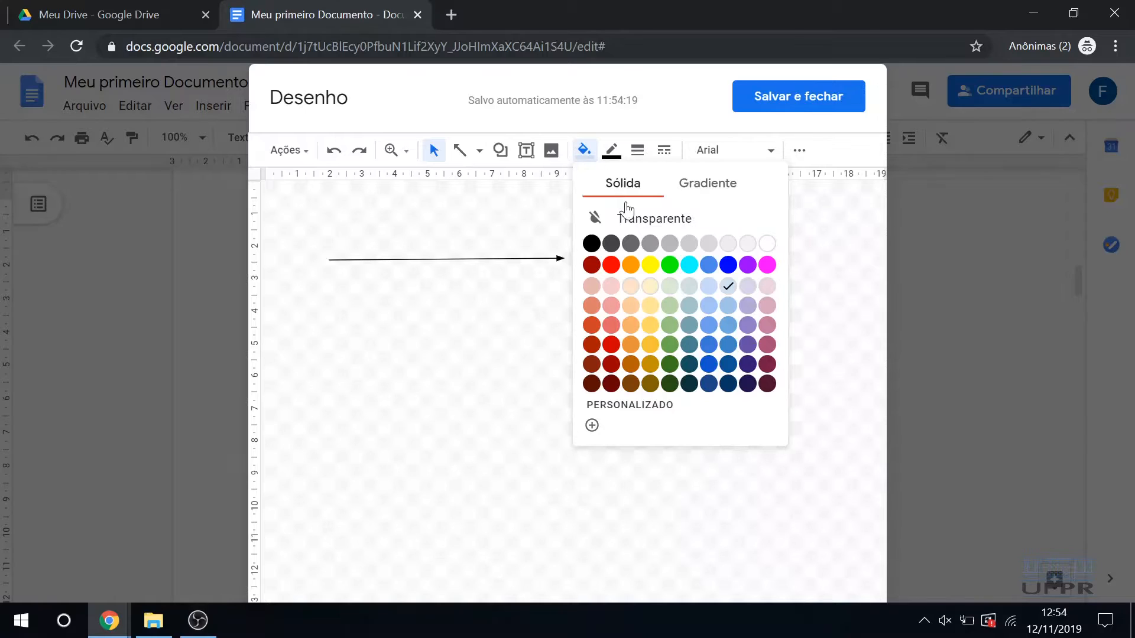
pyautogui.click(747, 260)
pyautogui.click(757, 310)
pyautogui.click(646, 248)
pyautogui.click(584, 150)
pyautogui.click(653, 254)
pyautogui.click(584, 150)
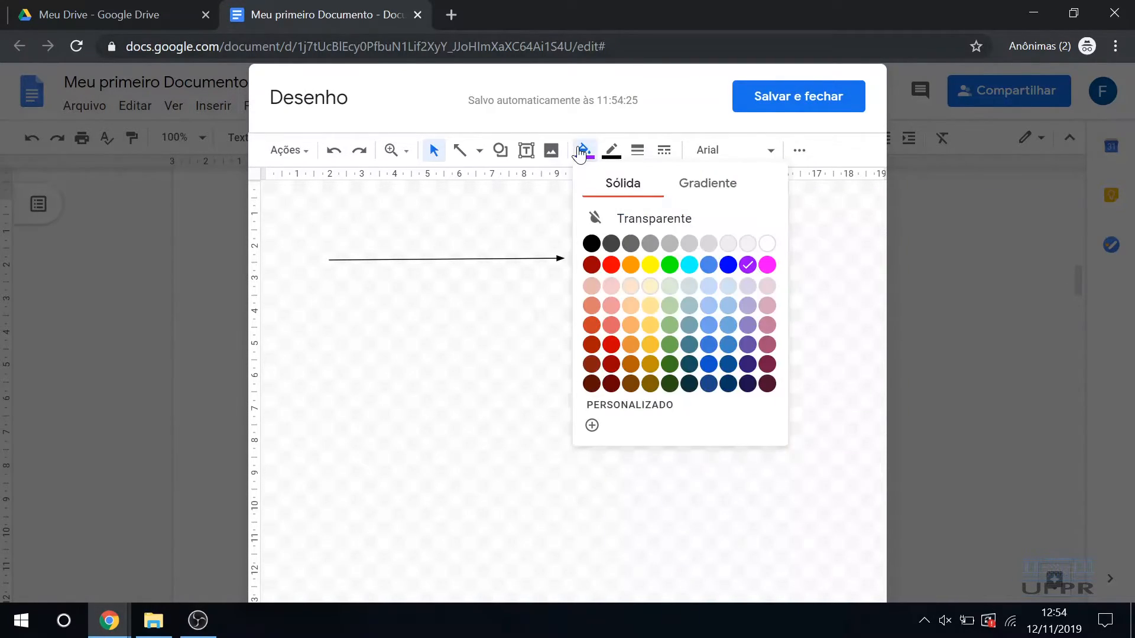
pyautogui.click(651, 263)
pyautogui.click(763, 301)
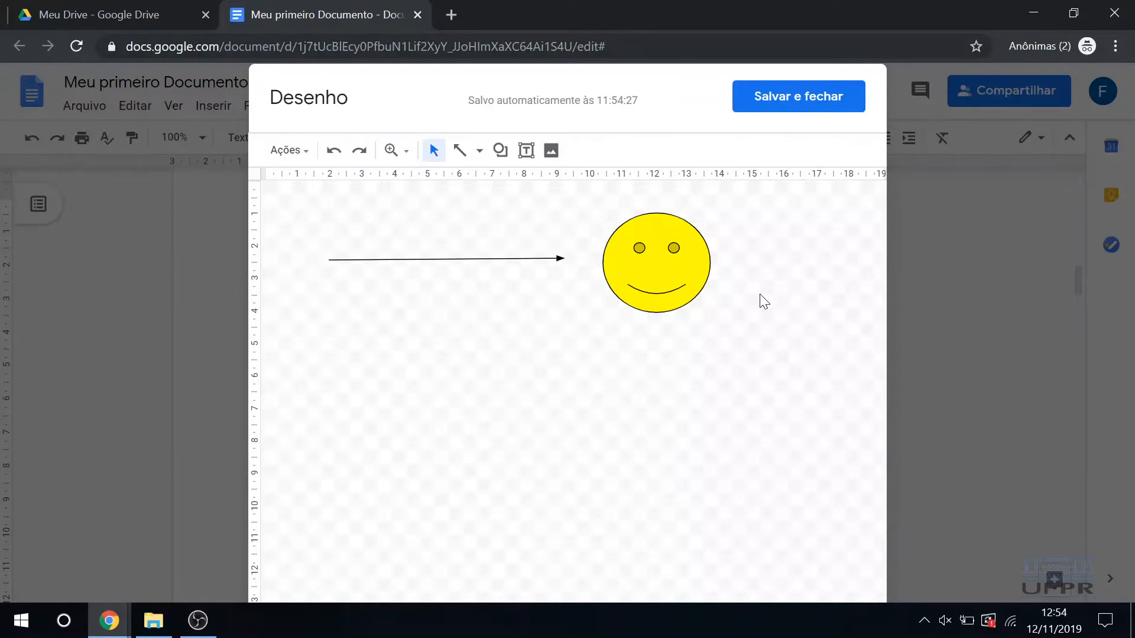
# Step: Add a text box below the arrow, about 6.5 cm wide and 2.5 cm tall, reading "Meu primeiro desenho!"
pyautogui.click(527, 150)
pyautogui.moveTo(352, 302); pyautogui.dragTo(565, 383)
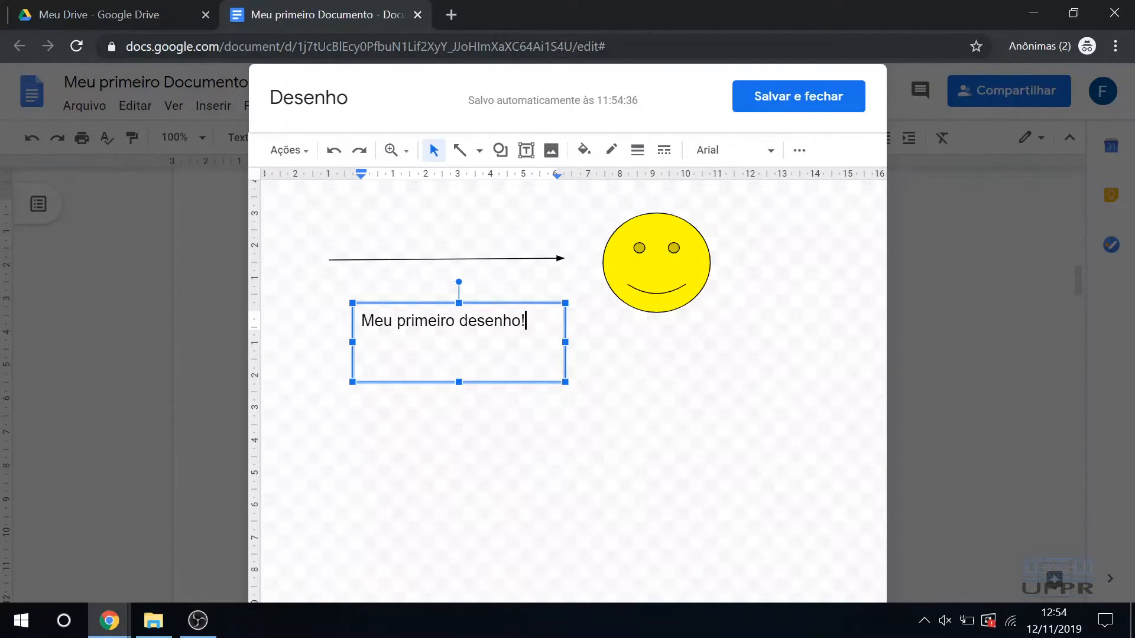
pyautogui.click(672, 441)
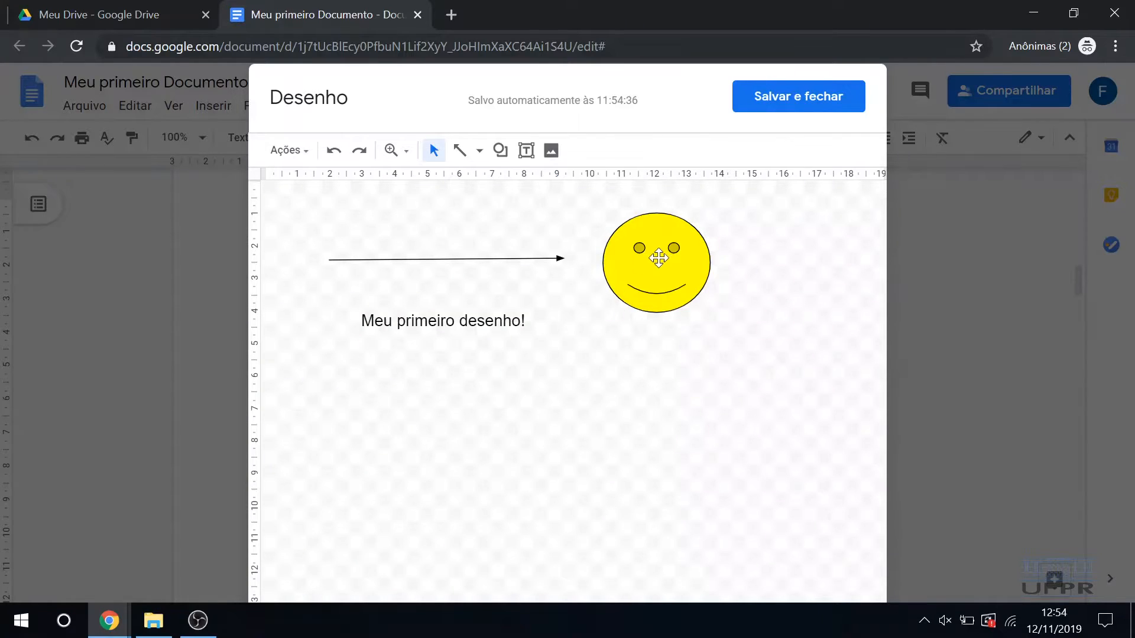
# Step: Shift the smiley face slightly upward and save the drawing into the document
pyautogui.click(620, 280)
pyautogui.click(737, 298)
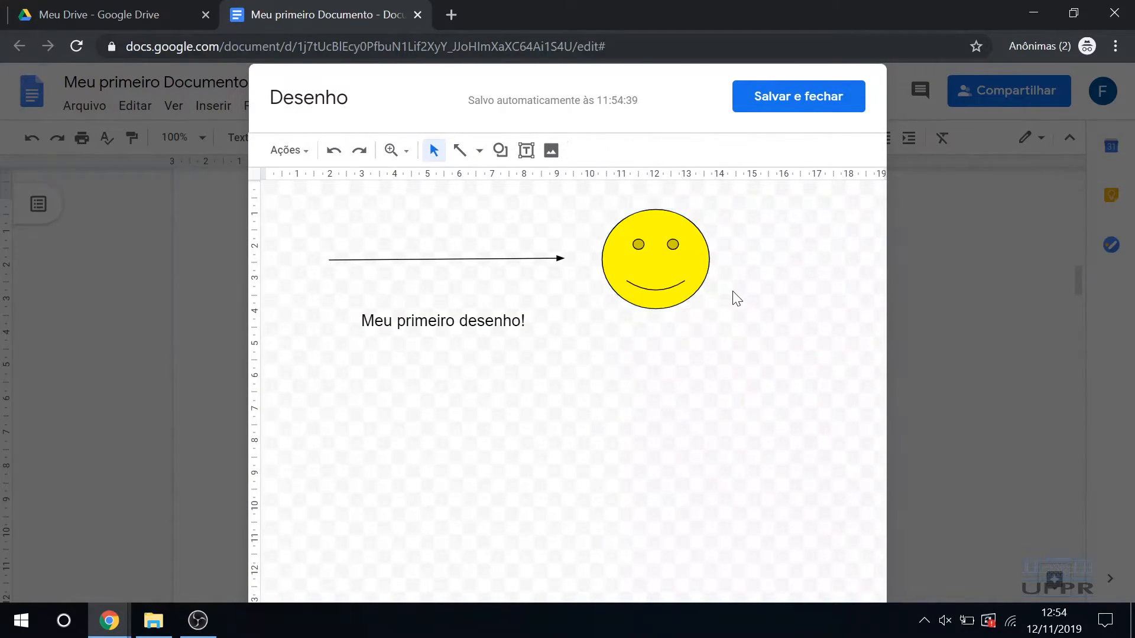
pyautogui.click(800, 101)
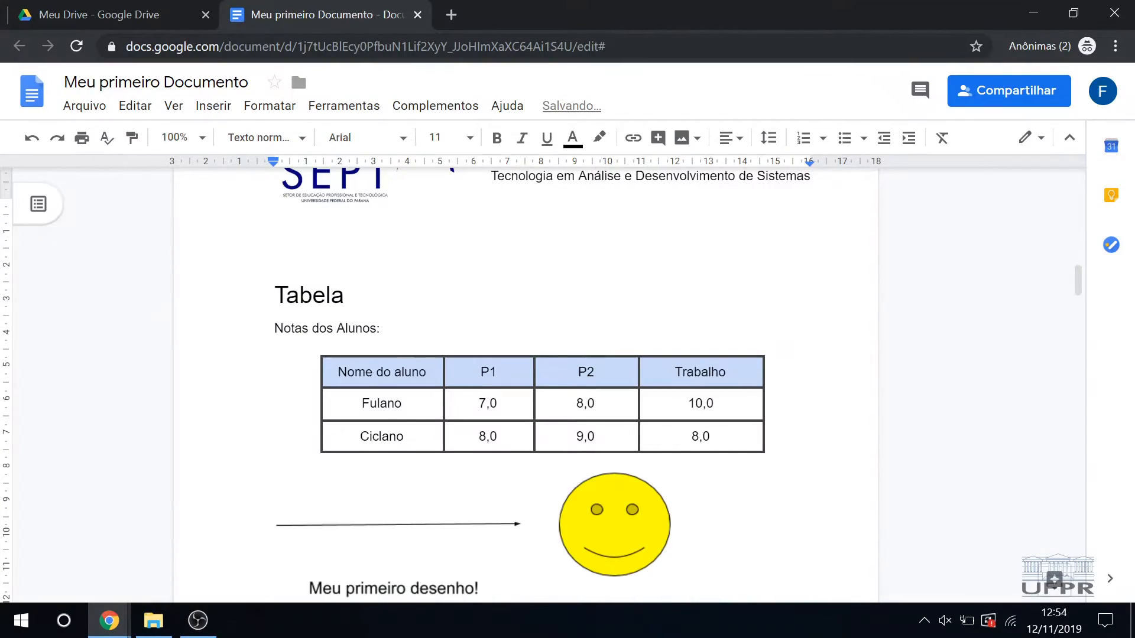
# Step: Reopen the inserted drawing in the drawing editor, then save and close it
pyautogui.click(458, 462)
pyautogui.scroll(-4, 458, 462)
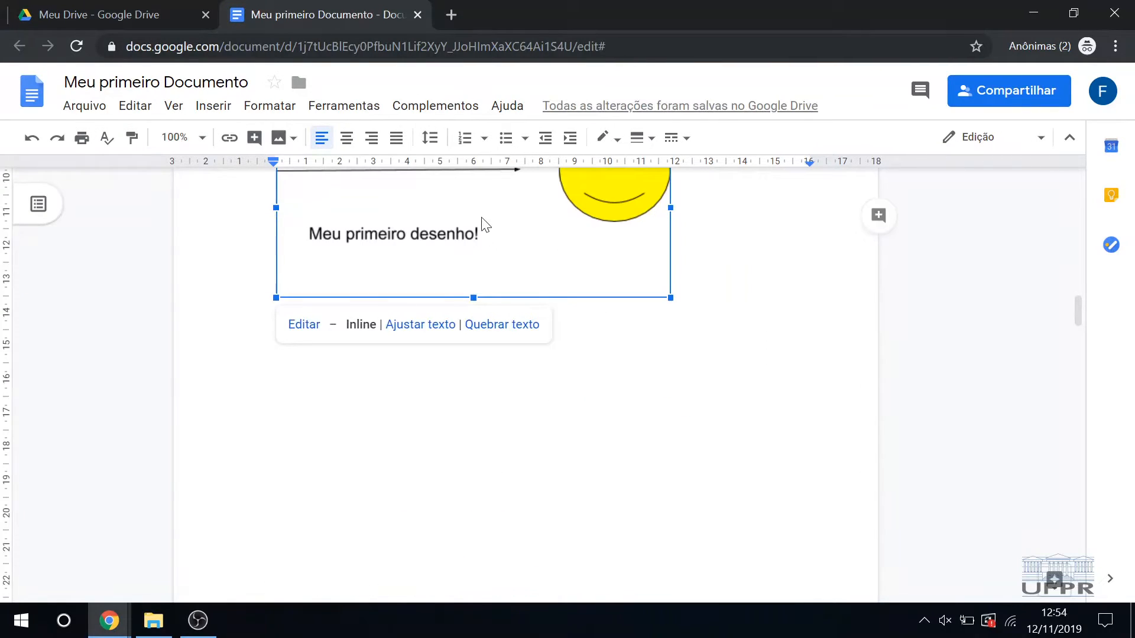
pyautogui.scroll(2, 553, 282)
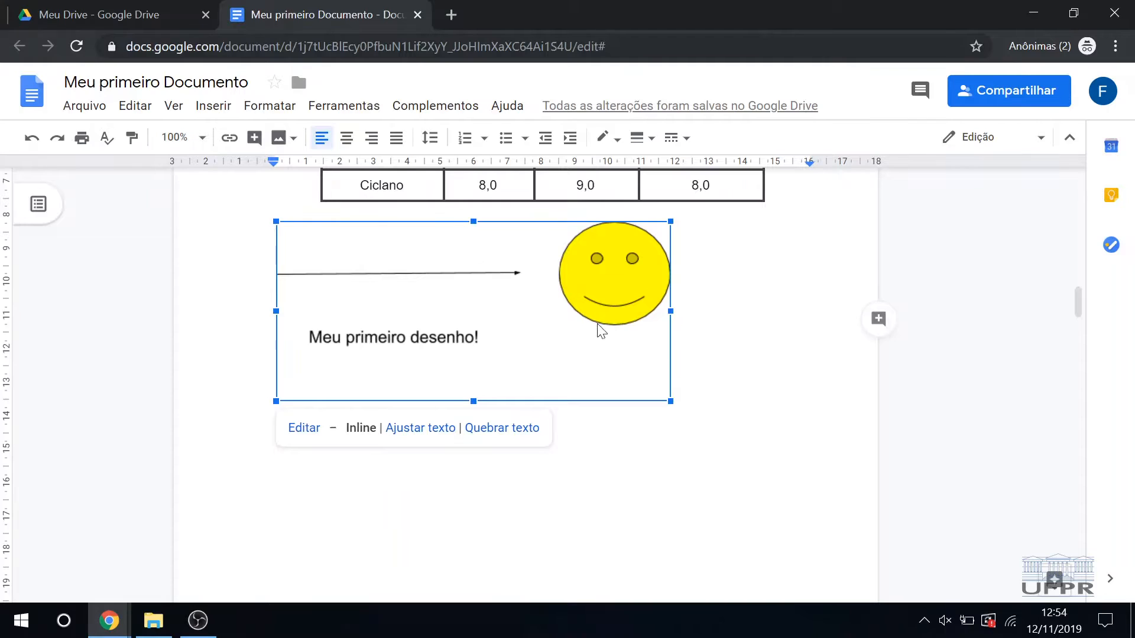
pyautogui.moveTo(625, 303); pyautogui.dragTo(305, 442)
pyautogui.click(550, 473)
pyautogui.click(483, 339)
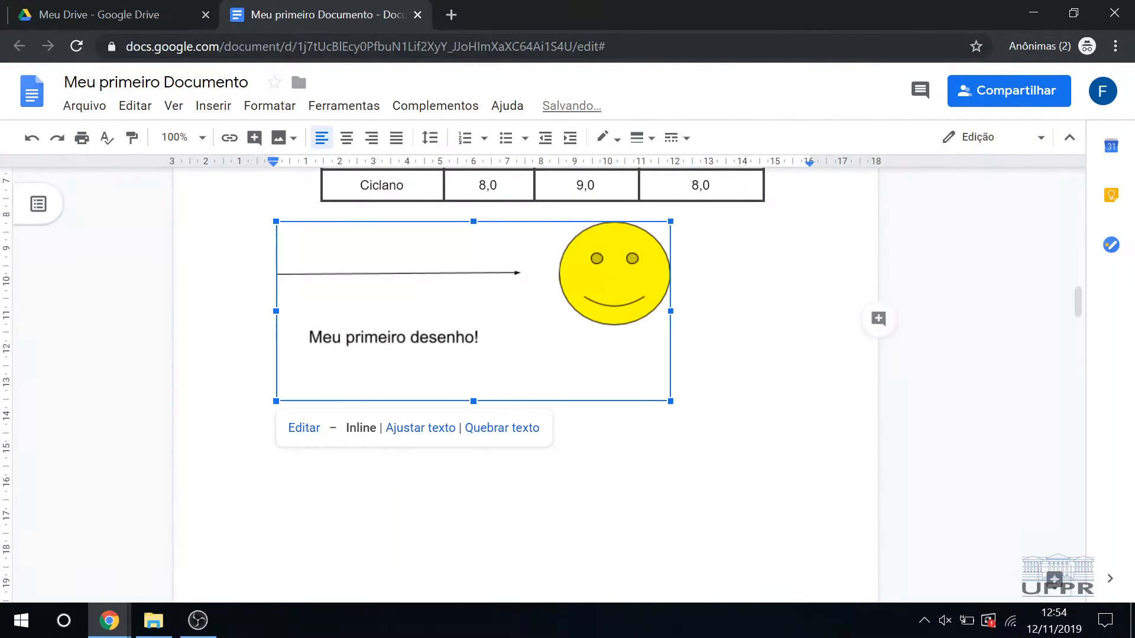
pyautogui.click(306, 428)
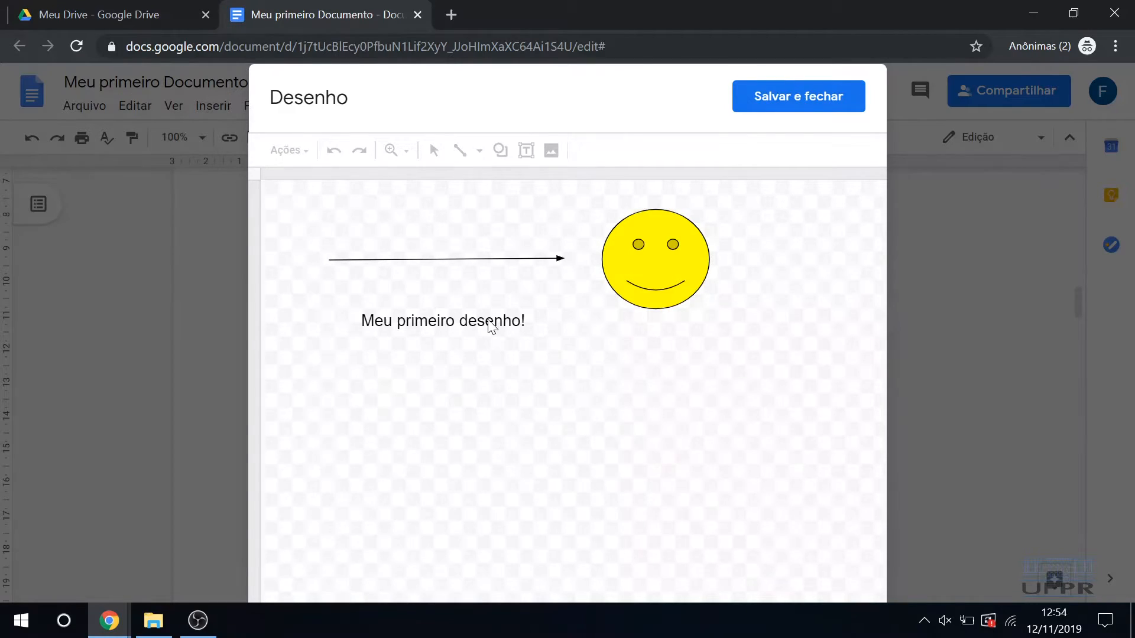
pyautogui.click(768, 98)
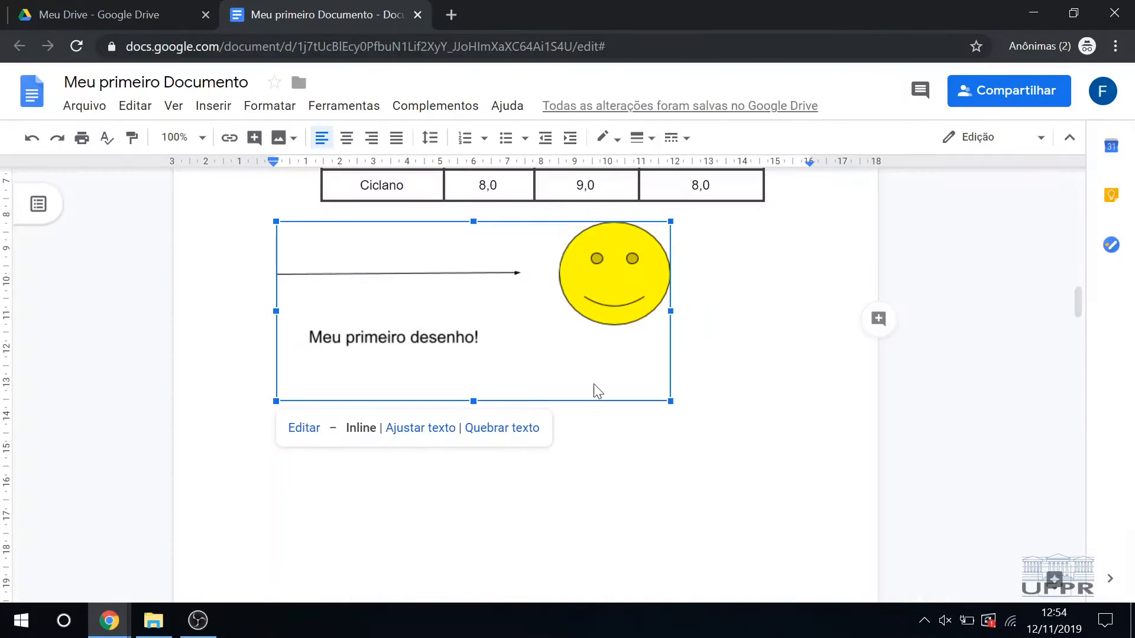
# Step: Stretch the drawing horizontally to line up with the table's right edge, and undo the stretch
pyautogui.click(552, 349)
pyautogui.moveTo(670, 311); pyautogui.dragTo(763, 311)
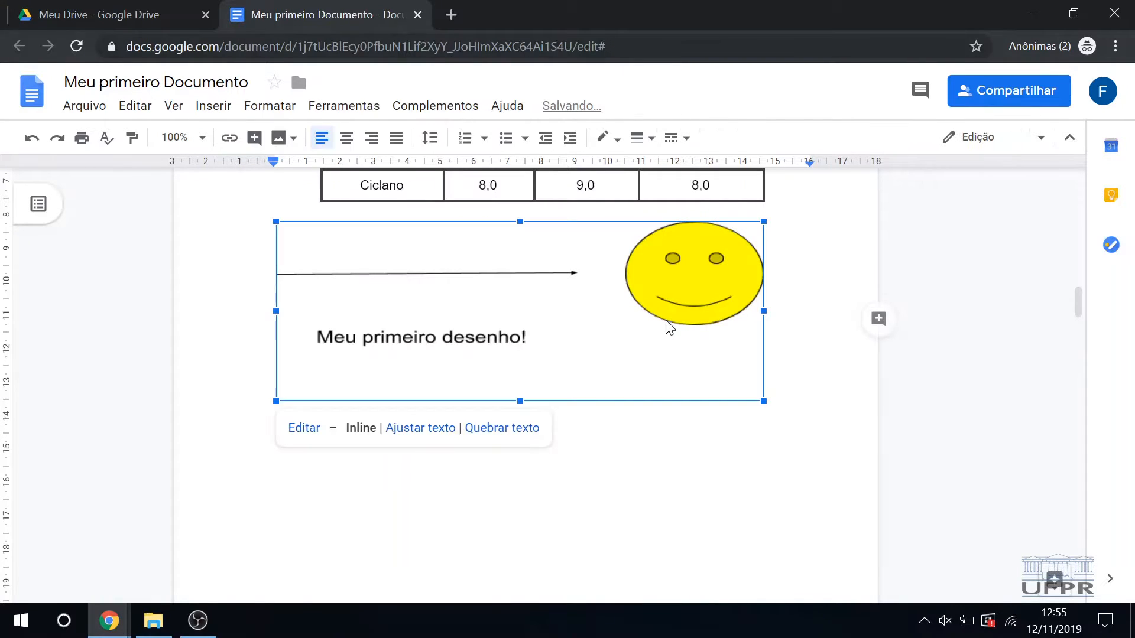
pyautogui.click(671, 393)
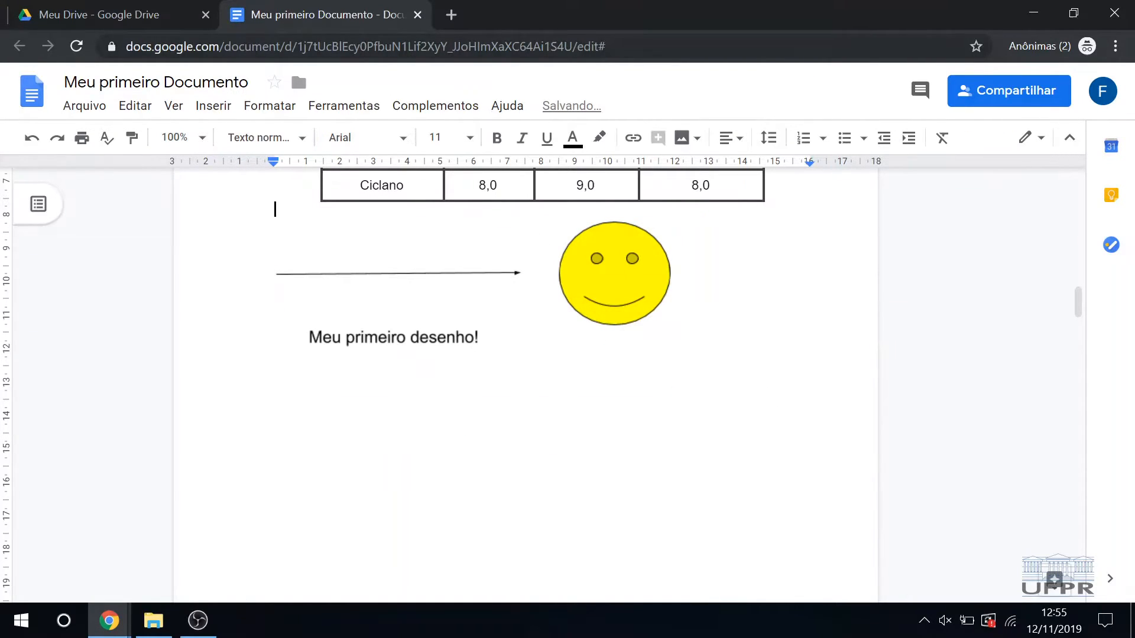
# Step: Insert two empty lines between the grades table and the drawing
pyautogui.press('Return')
pyautogui.press('Return')
pyautogui.scroll(6, 556, 361)
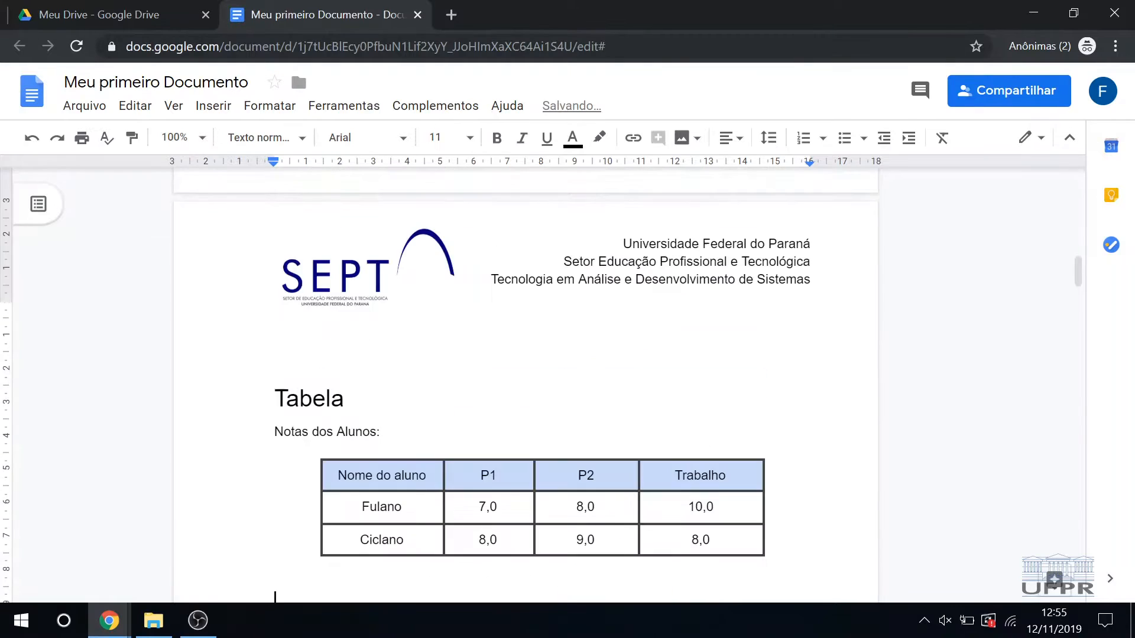
# Step: Add the heading "Desenho" between the grades table and the drawing, styled as Título 1
pyautogui.scroll(-4, 555, 361)
pyautogui.write('T')
pyautogui.press('BackSpace')
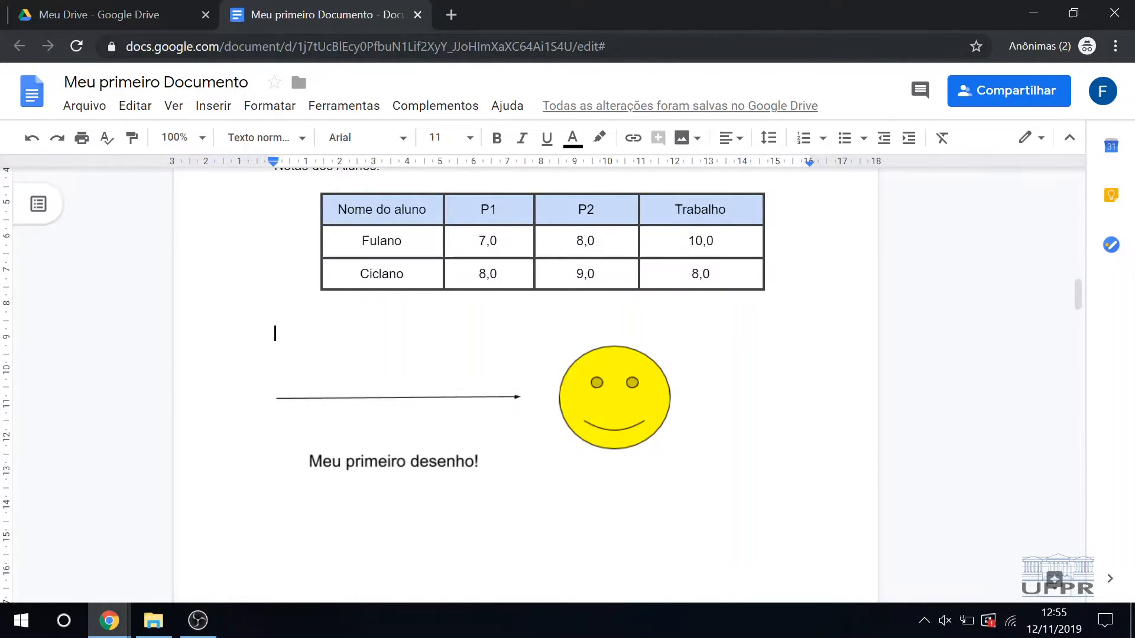
pyautogui.write('Desenho')
pyautogui.hotkey('shift', 'Home')
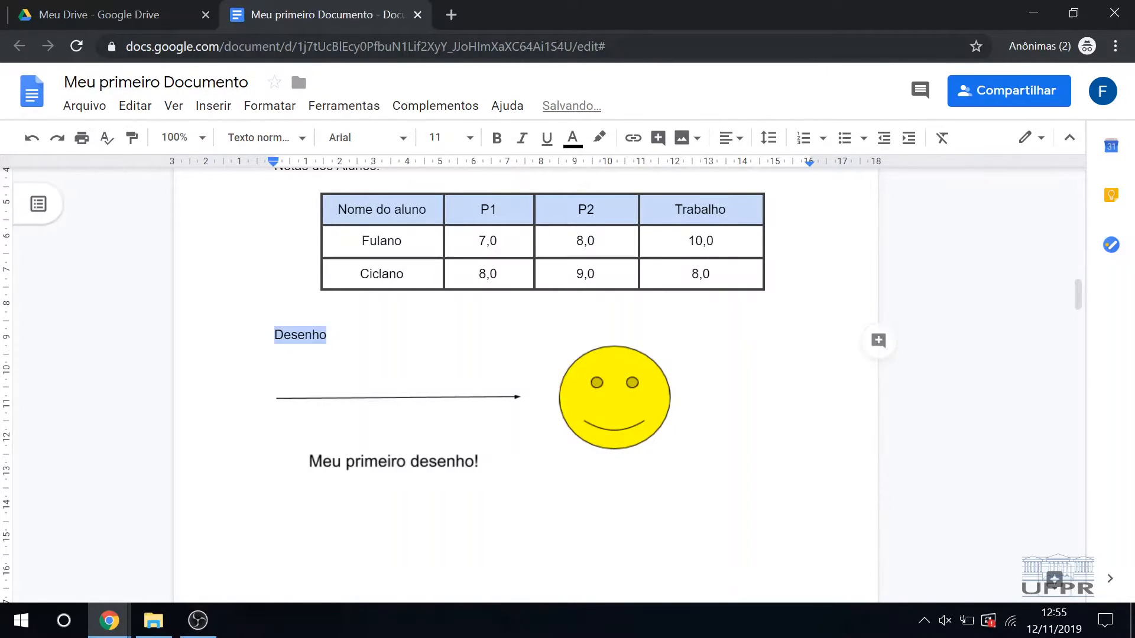
pyautogui.click(262, 106)
pyautogui.moveTo(347, 168)
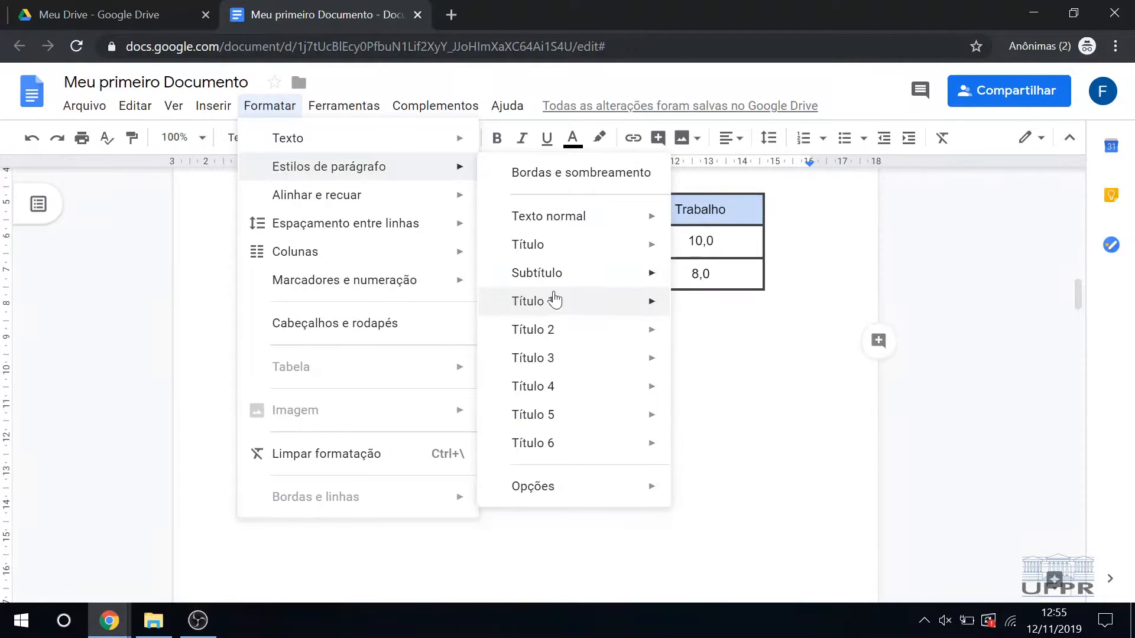
pyautogui.moveTo(554, 302)
pyautogui.click(727, 308)
# Step: Add empty lines below the drawing to make room for a new section
pyautogui.doubleClick(677, 532)
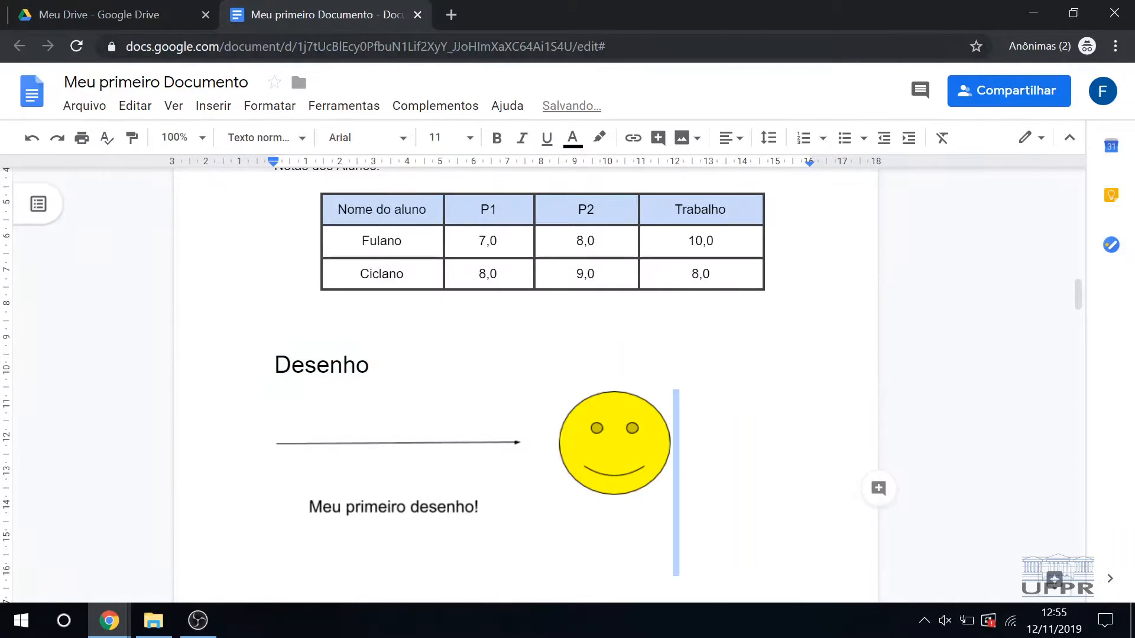
pyautogui.click(677, 550)
pyautogui.scroll(-1, 678, 532)
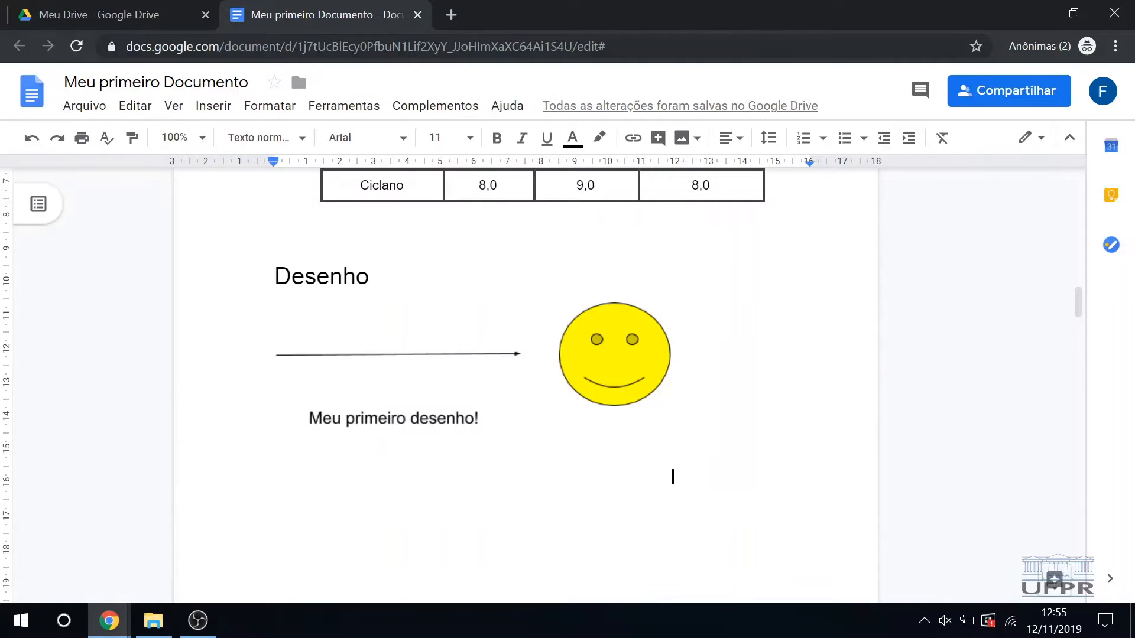
pyautogui.press('Return')
pyautogui.click(201, 106)
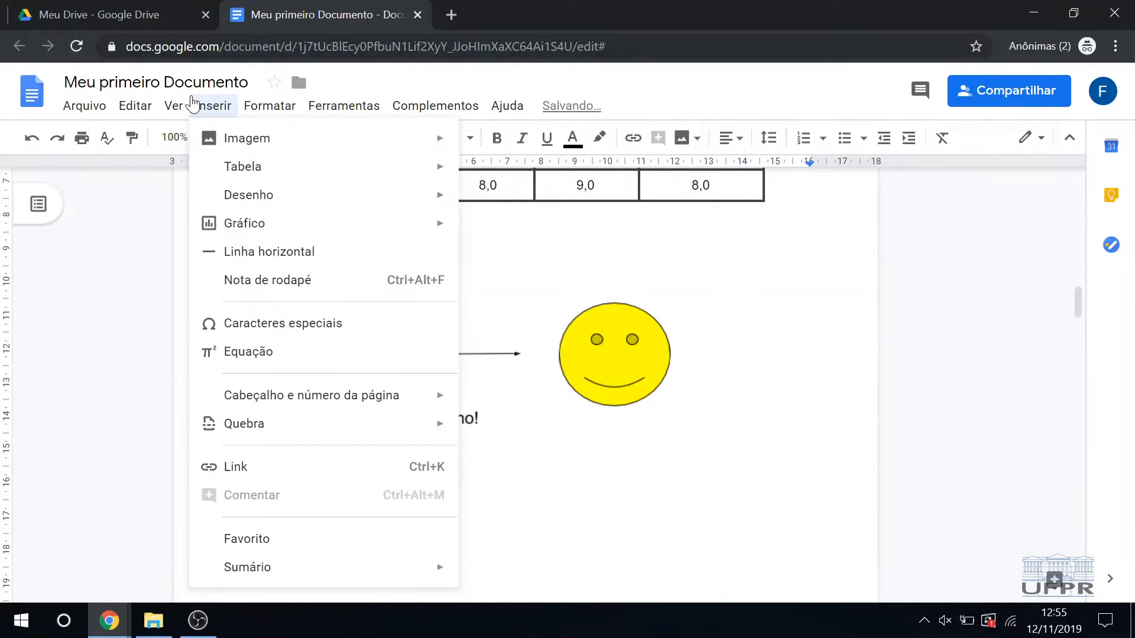
pyautogui.click(575, 430)
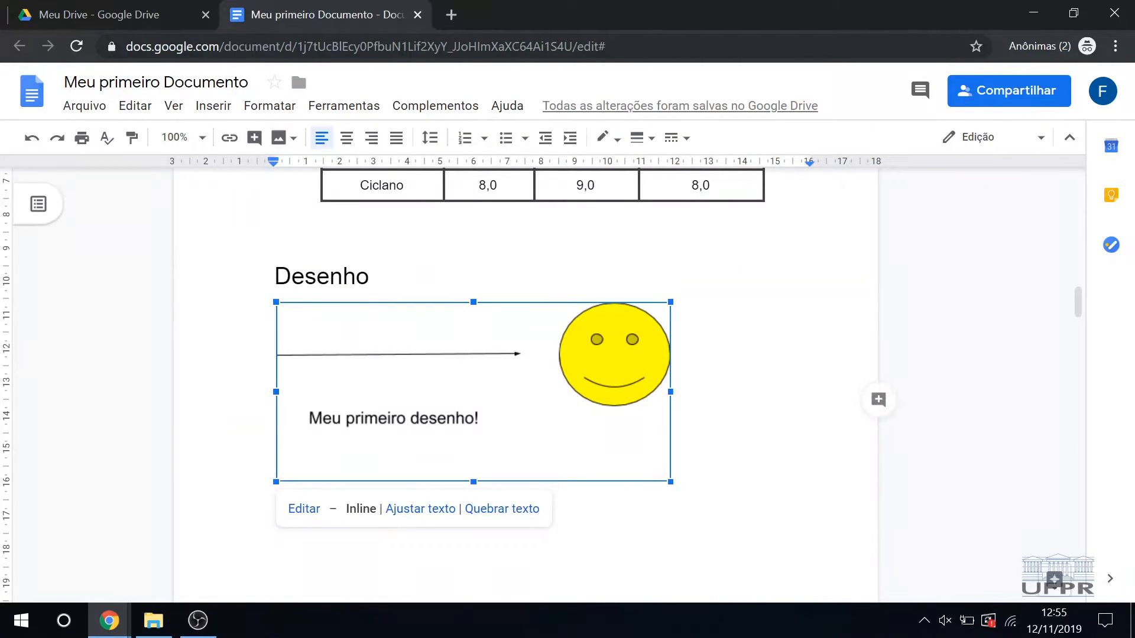
pyautogui.doubleClick(570, 529)
pyautogui.scroll(-1, 569, 529)
pyautogui.click(569, 487)
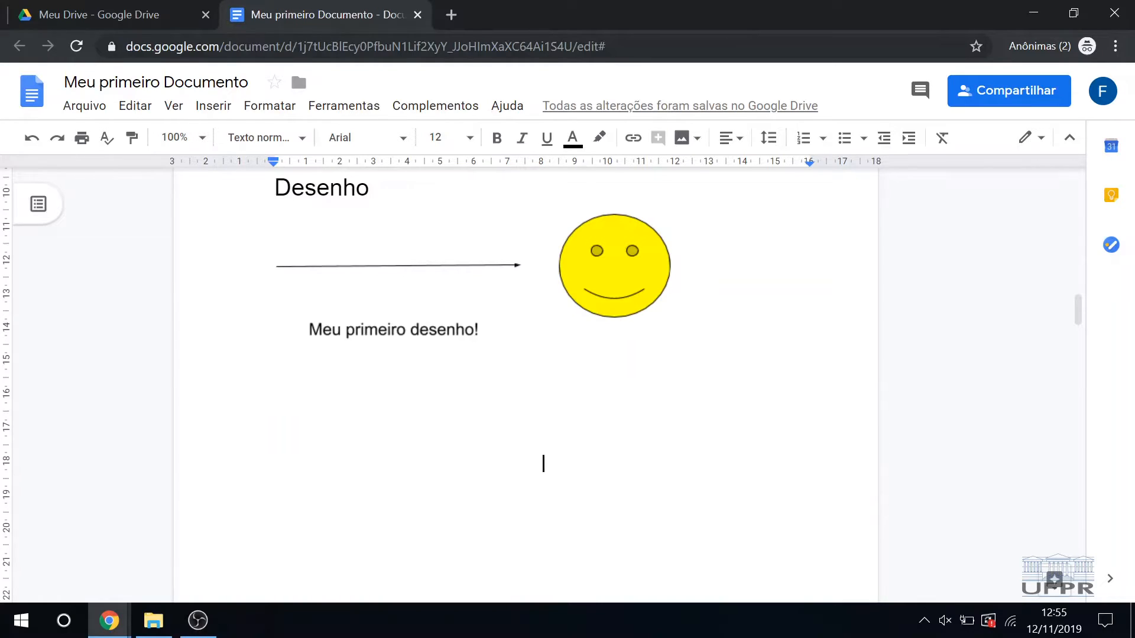
pyautogui.press('Return')
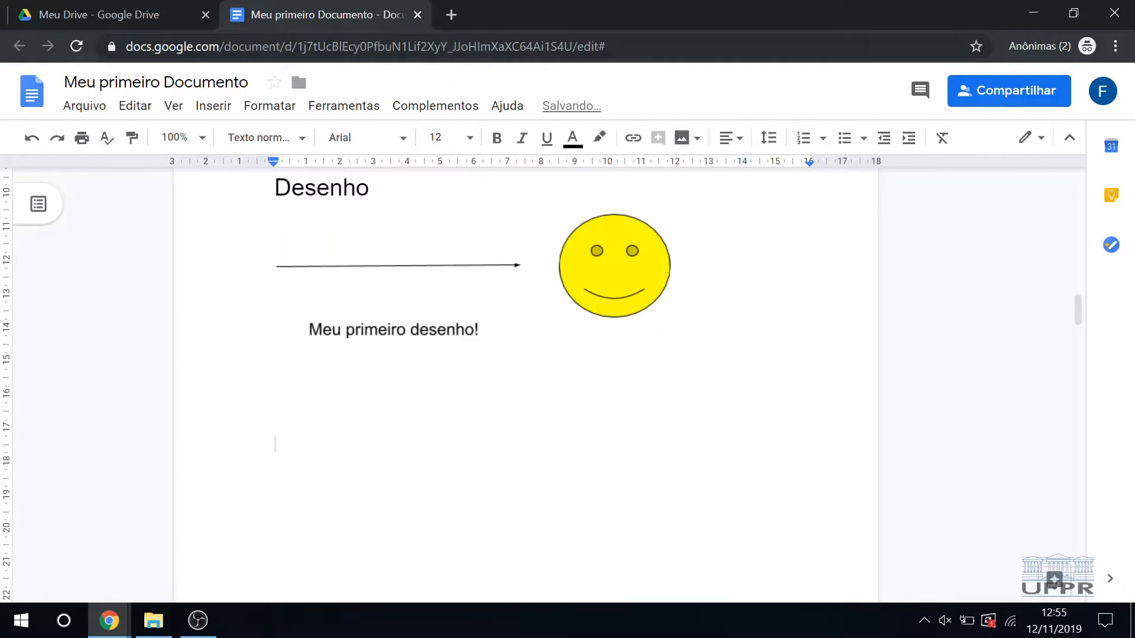
# Step: Enter the heading "Grafico" below the drawing and apply the Título 1 style
pyautogui.write('Grafico')
pyautogui.hotkey('shift', 'Home')
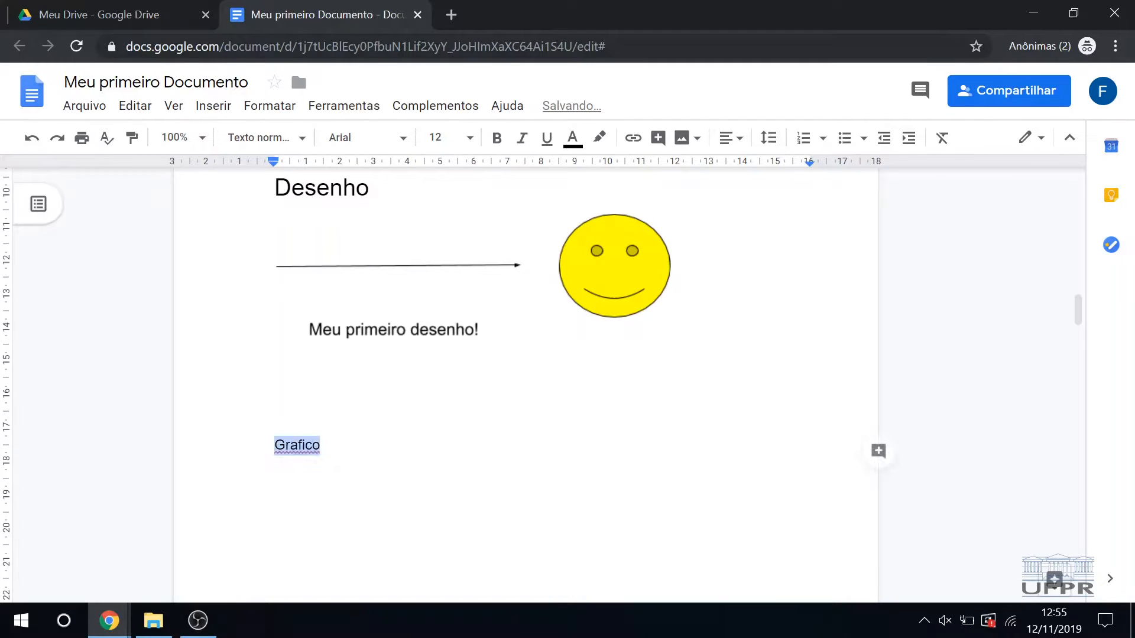
pyautogui.click(270, 107)
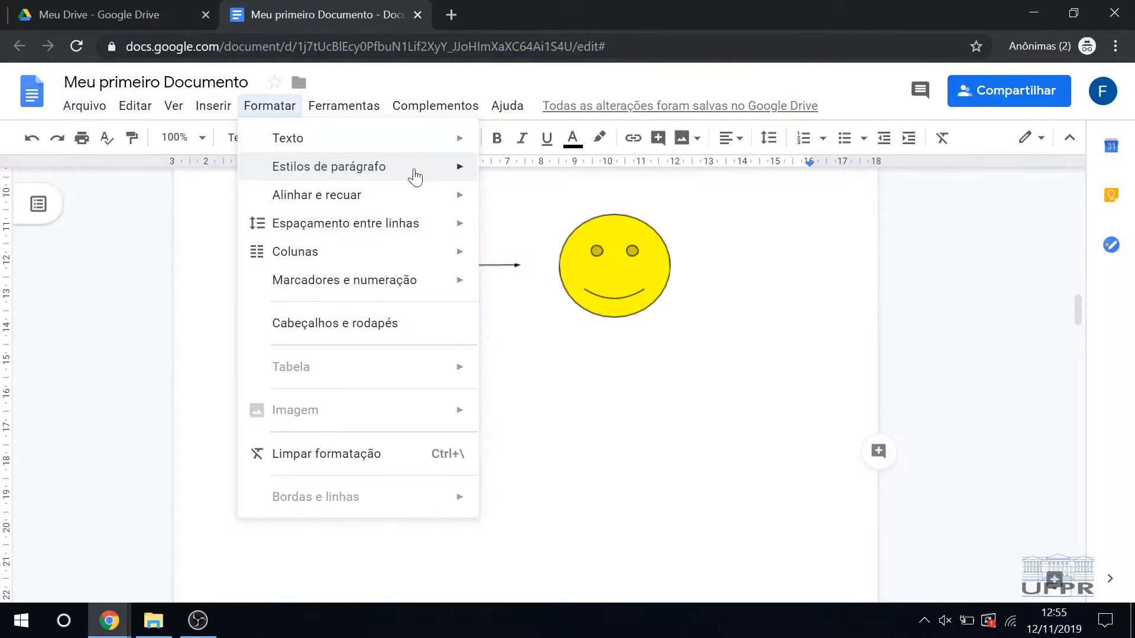
pyautogui.moveTo(435, 170)
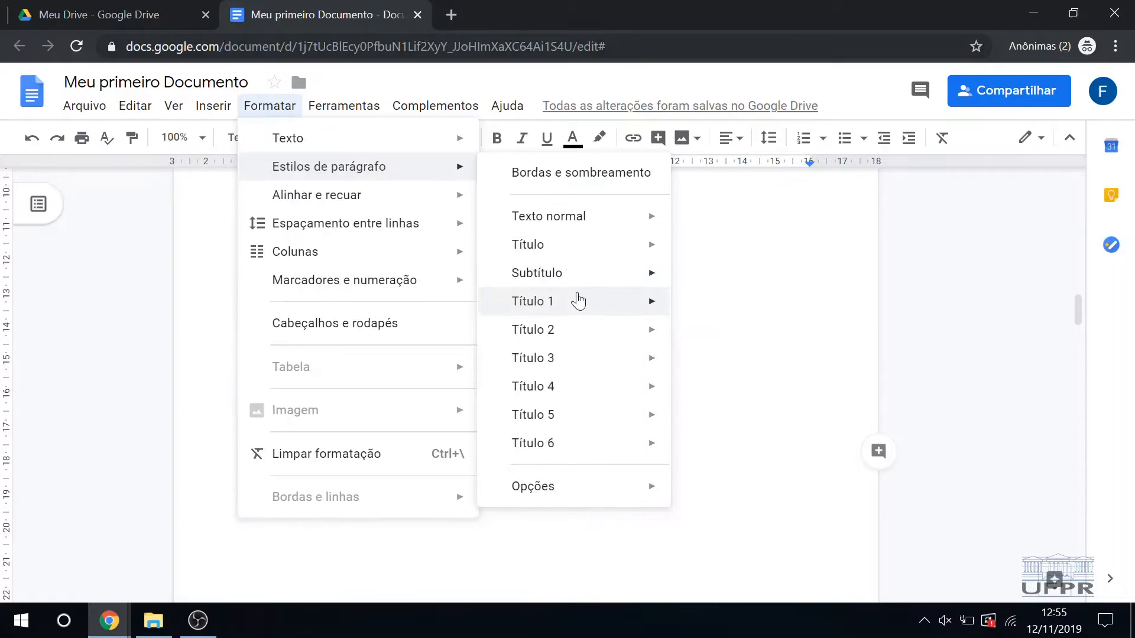
pyautogui.moveTo(577, 300)
pyautogui.click(687, 308)
# Step: Correct the chart section's heading to "Gráfico" with the accented á
pyautogui.click(673, 388)
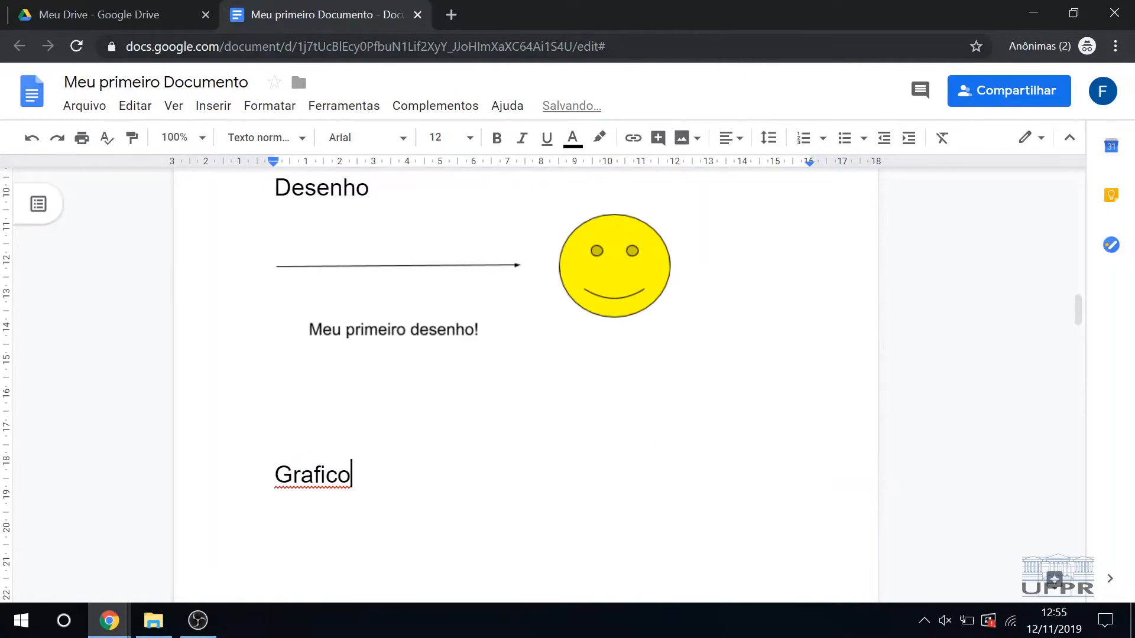
pyautogui.press('Left')
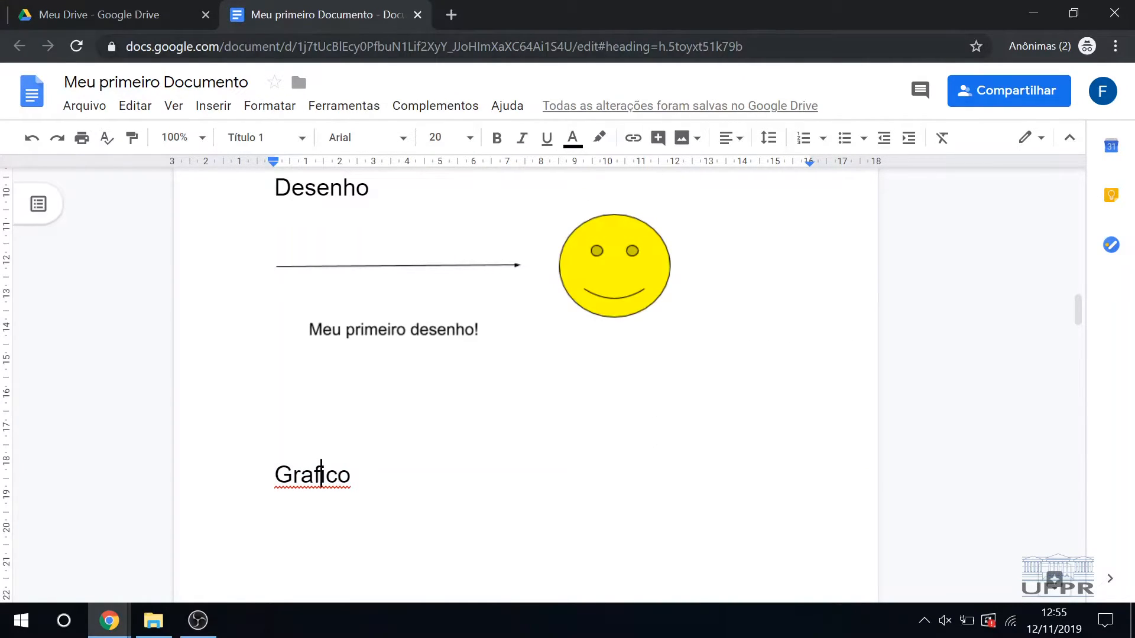
pyautogui.press('BackSpace')
pyautogui.write('á')
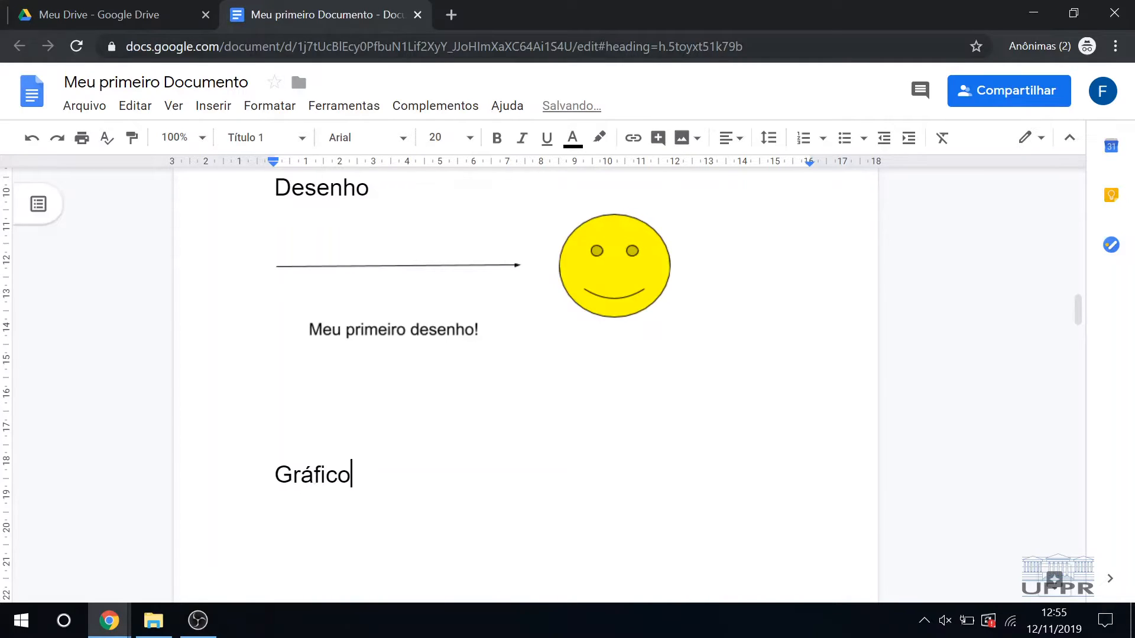
# Step: Insert a bar chart (Barras) on a new line under the "Gráfico" heading and select it
pyautogui.press('Return')
pyautogui.click(202, 109)
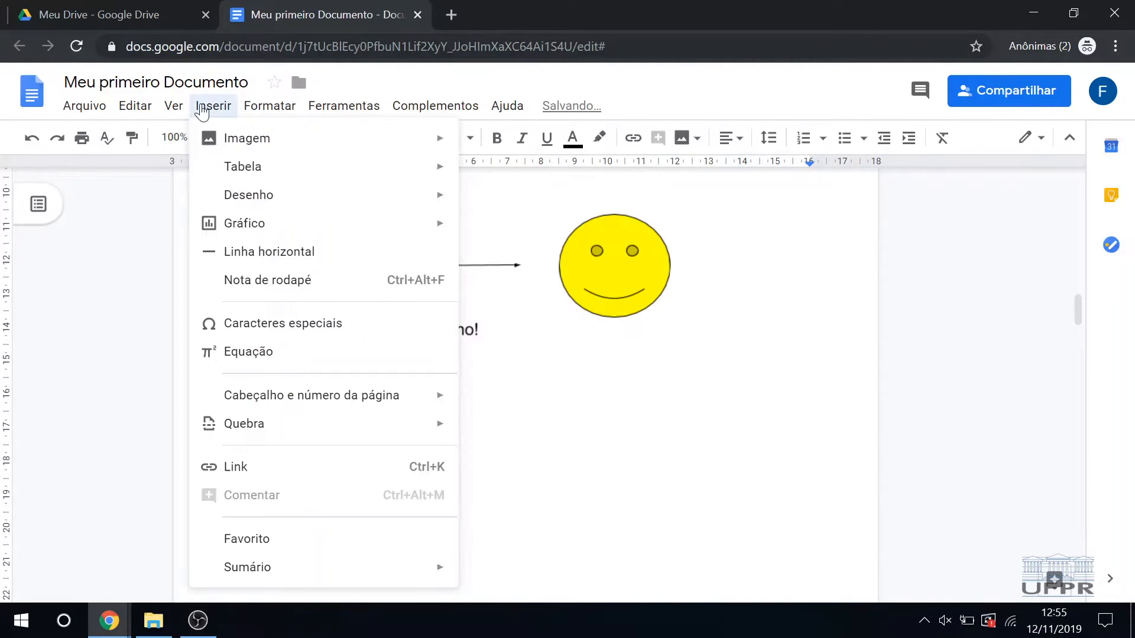
pyautogui.moveTo(296, 232)
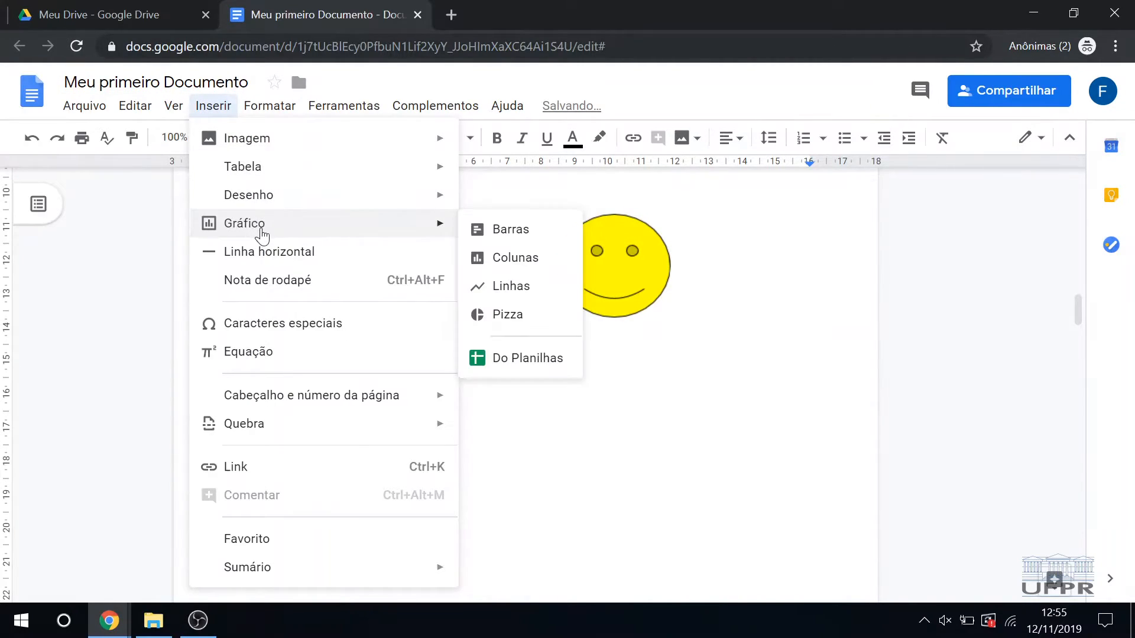
pyautogui.click(517, 231)
pyautogui.scroll(-1, 434, 344)
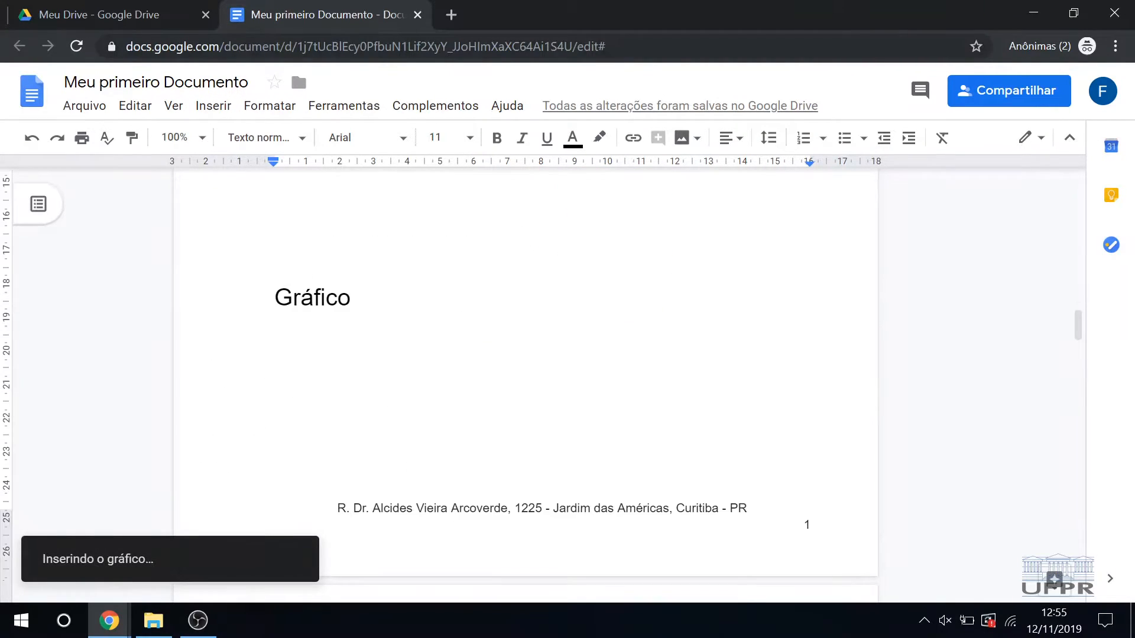
pyautogui.click(572, 363)
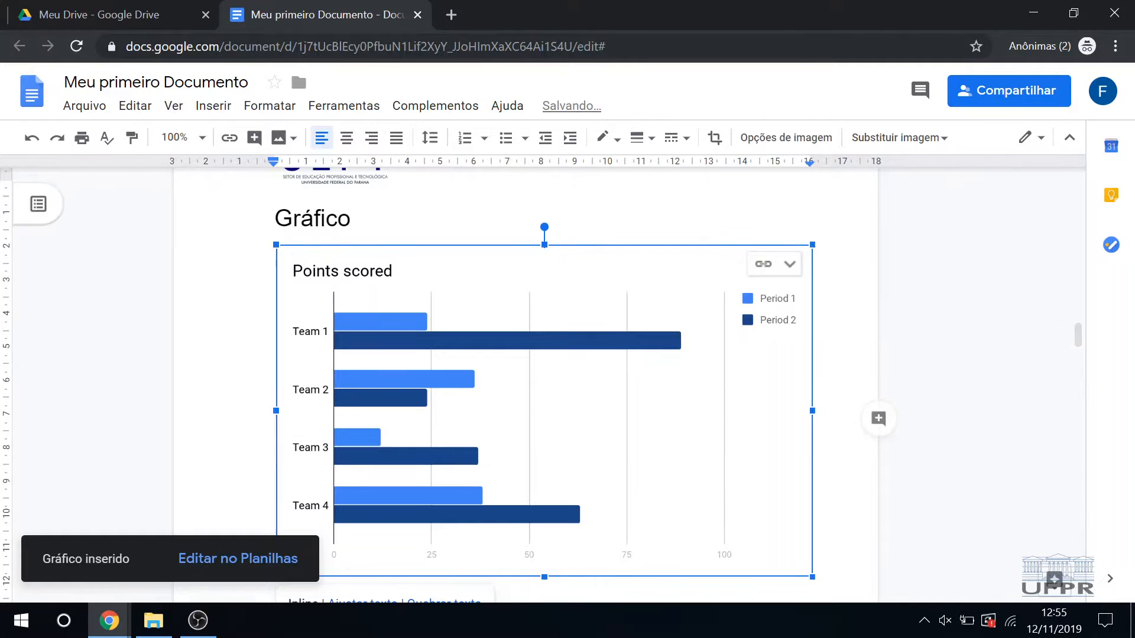
# Step: Examine the bar chart's link options, linked objects list and context options, and close the list
pyautogui.click(789, 265)
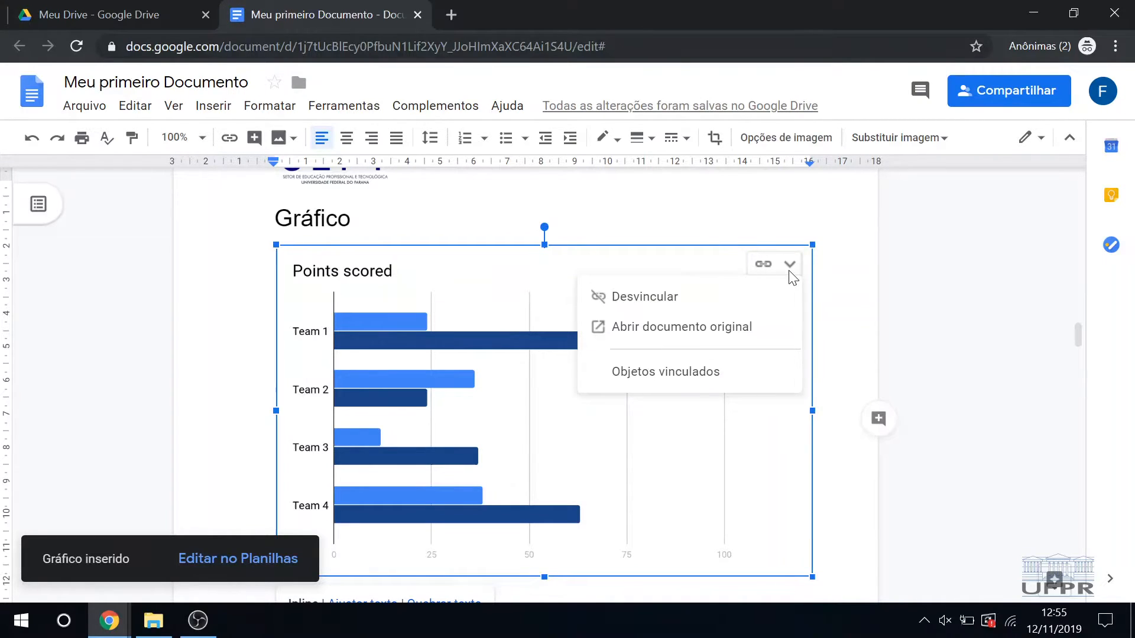
pyautogui.click(582, 420)
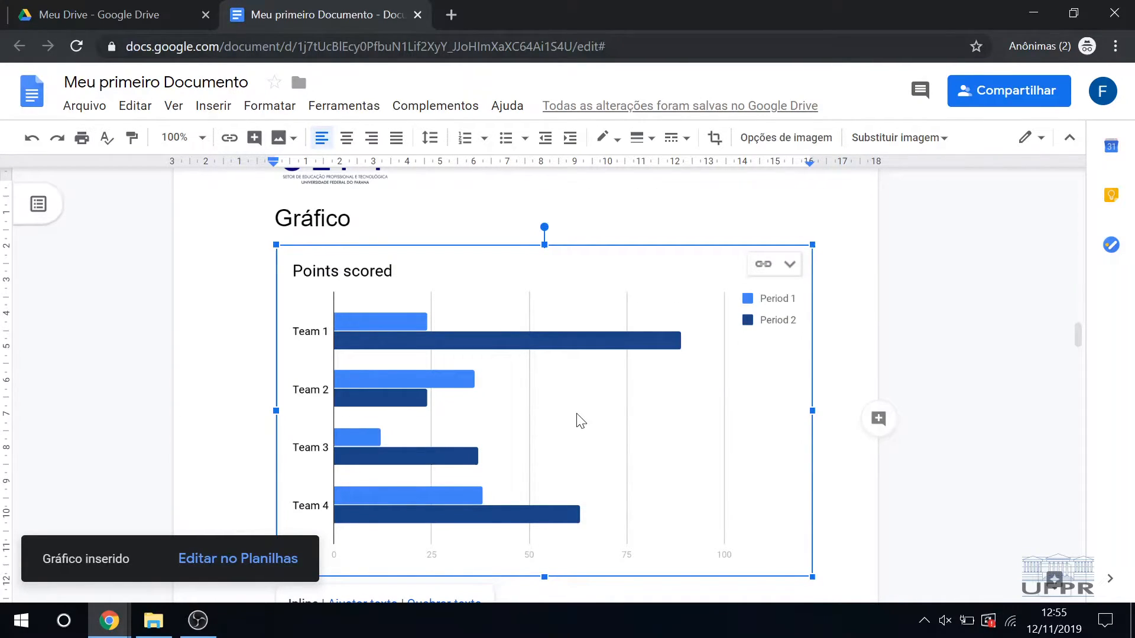
pyautogui.click(790, 265)
pyautogui.click(679, 372)
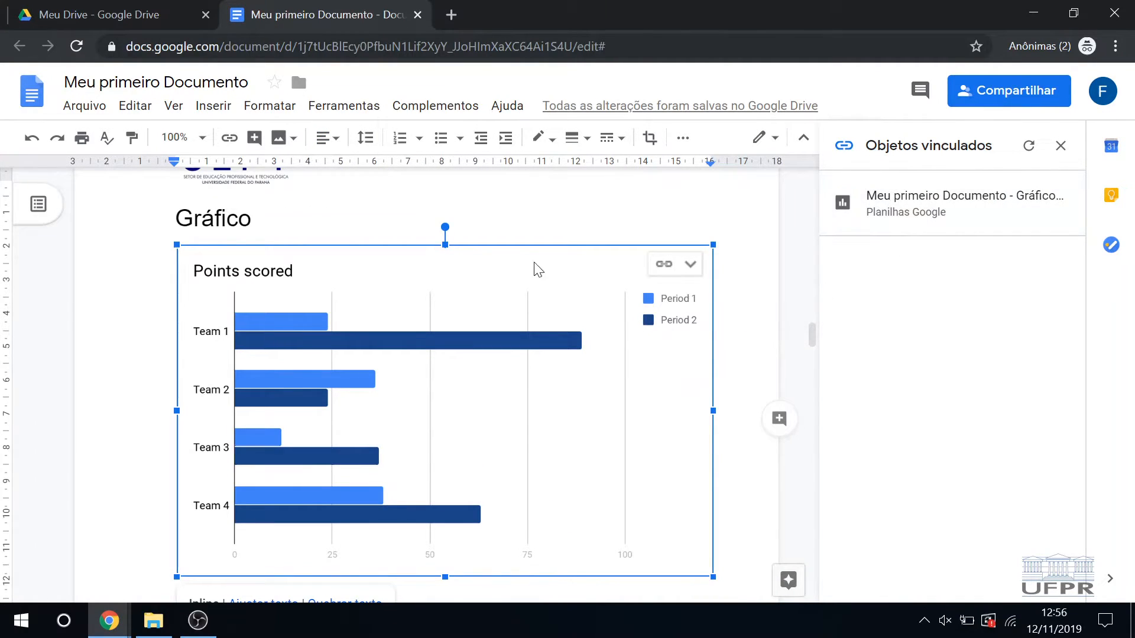
pyautogui.rightClick(410, 339)
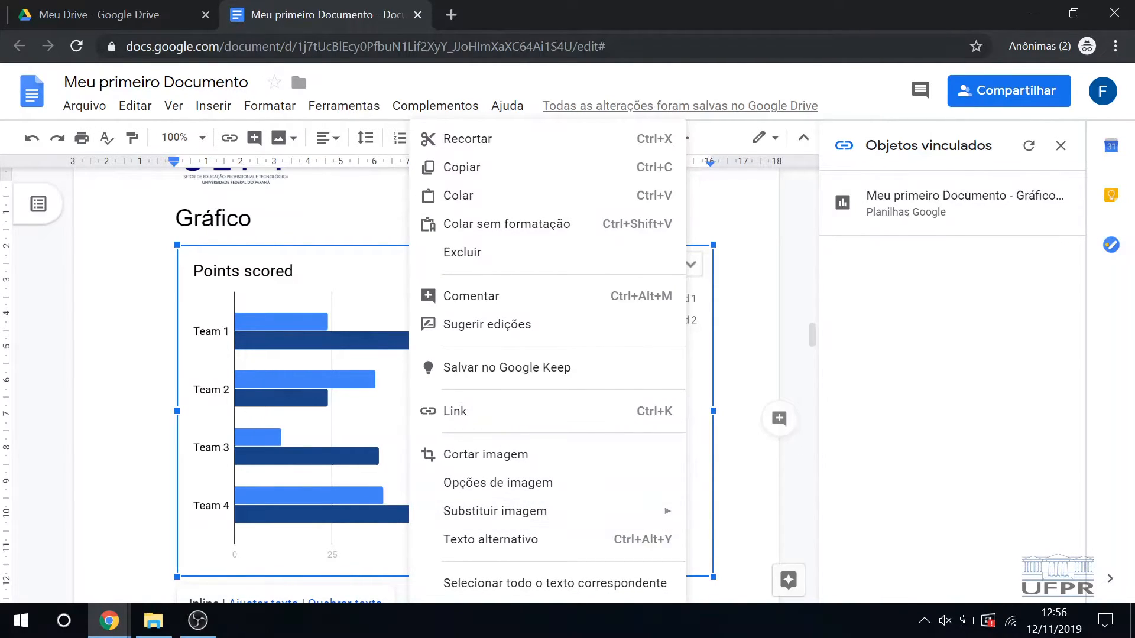
pyautogui.click(735, 450)
pyautogui.click(650, 433)
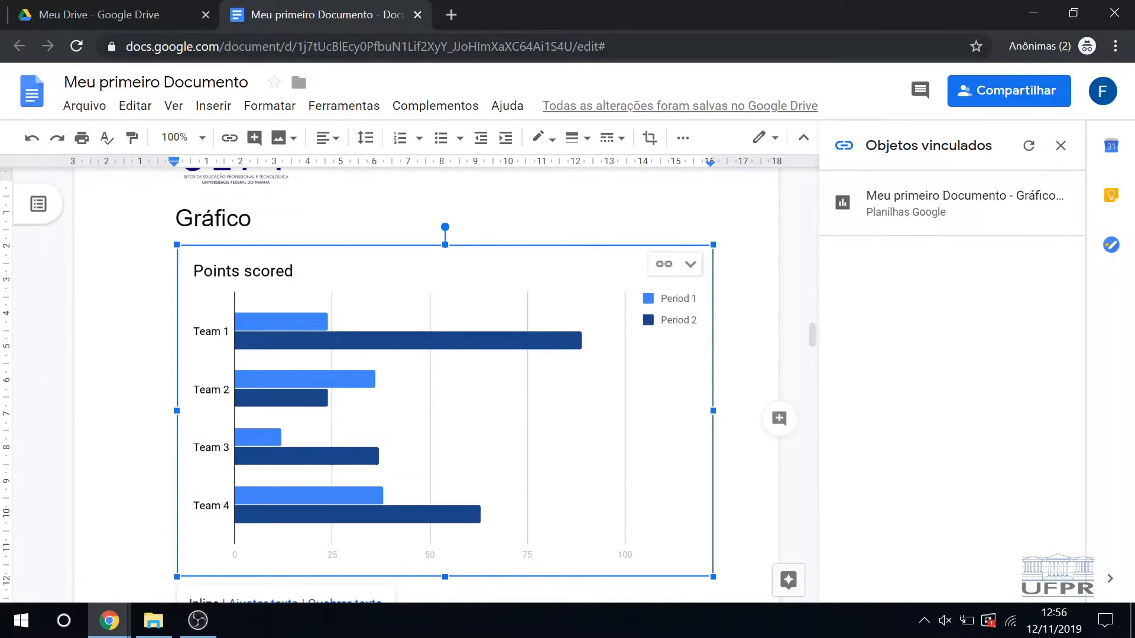
pyautogui.click(255, 219)
pyautogui.click(1060, 145)
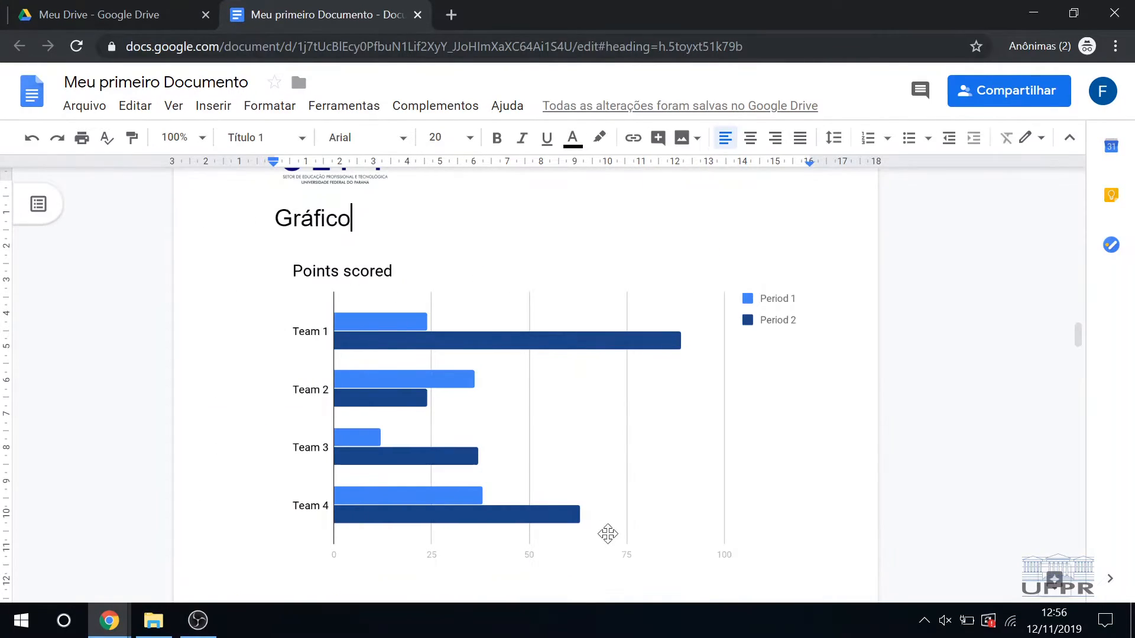
# Step: Insert an empty line above the "Gráfico" heading to separate it from the page header
pyautogui.scroll(2, 468, 423)
pyautogui.scroll(2, 467, 423)
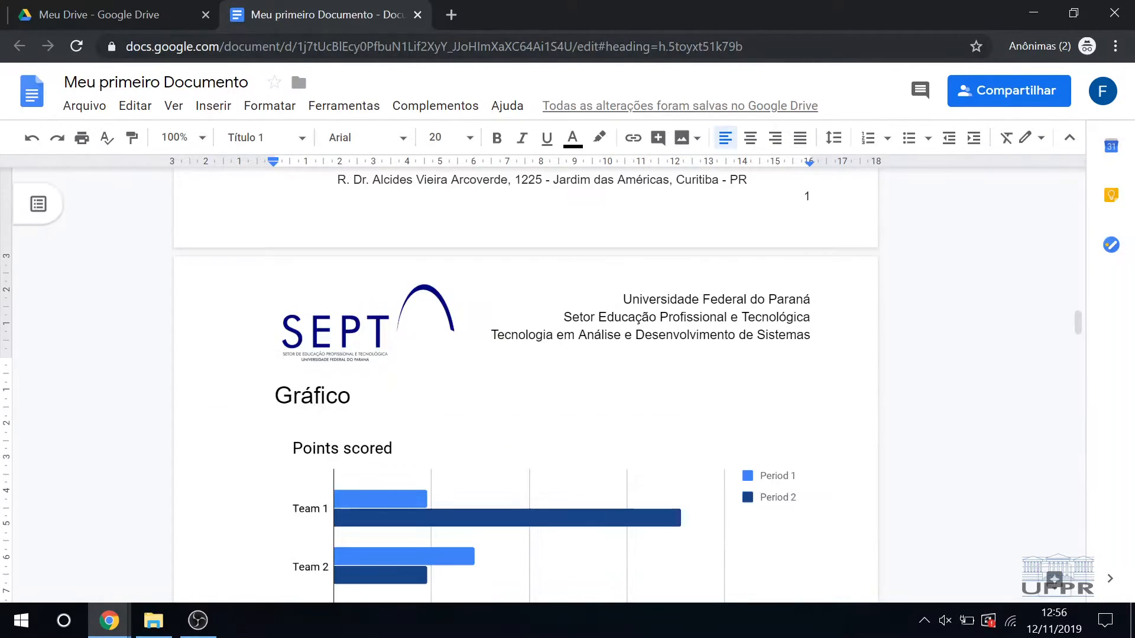
pyautogui.press('Return')
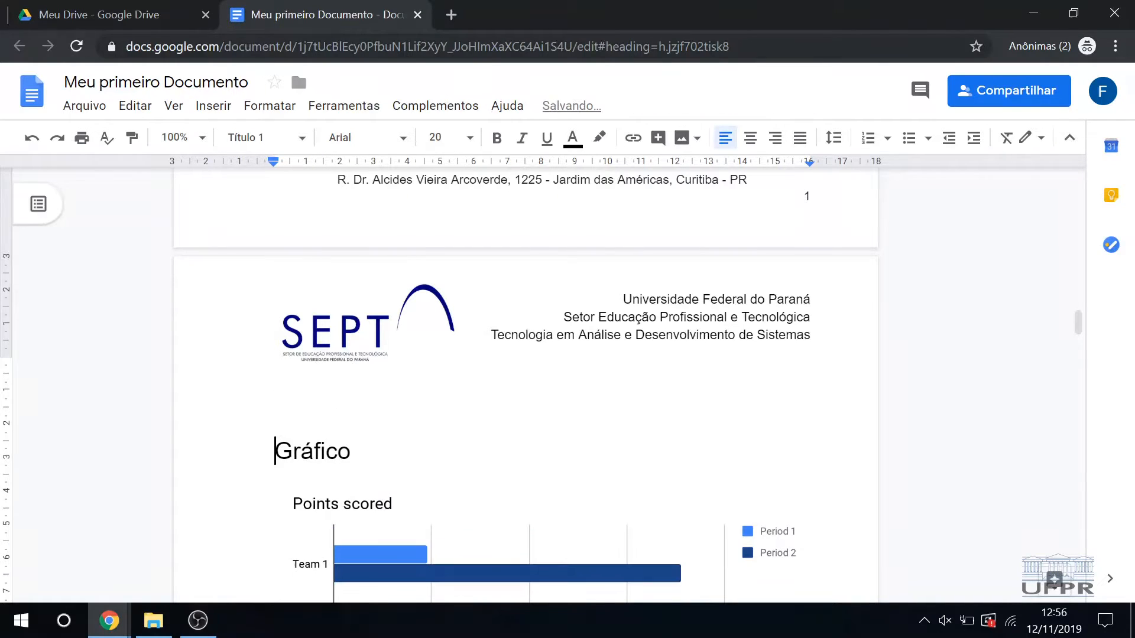
# Step: Insert a horizontal line on a new line below the bar chart, and delete it
pyautogui.scroll(-2, 379, 339)
pyautogui.click(293, 436)
pyautogui.scroll(-2, 294, 436)
pyautogui.click(543, 453)
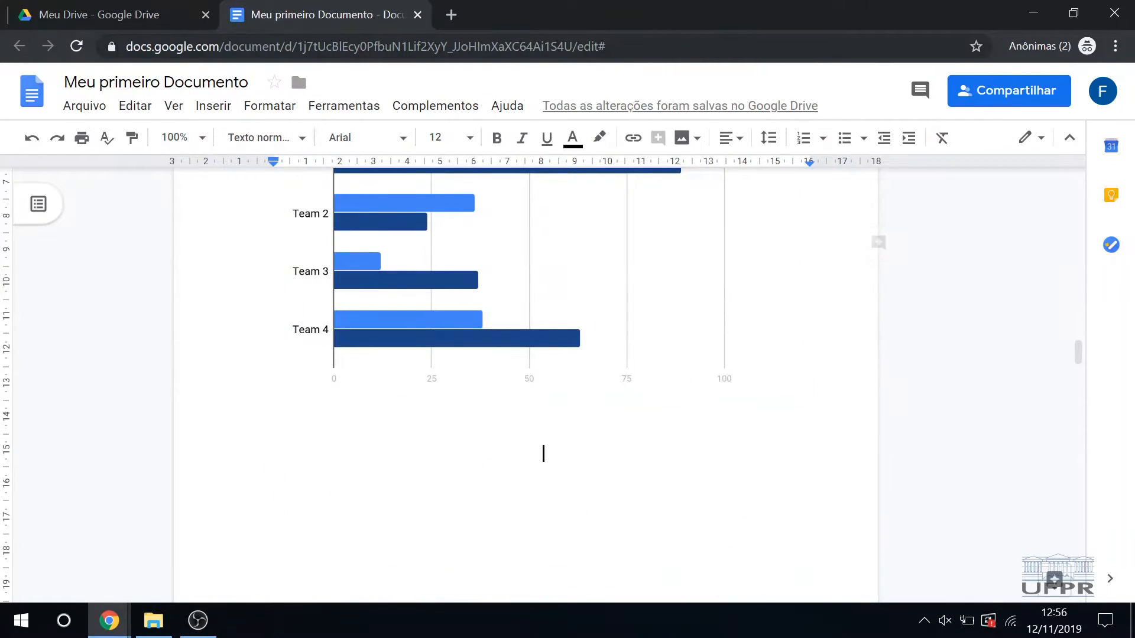
pyautogui.press('Return')
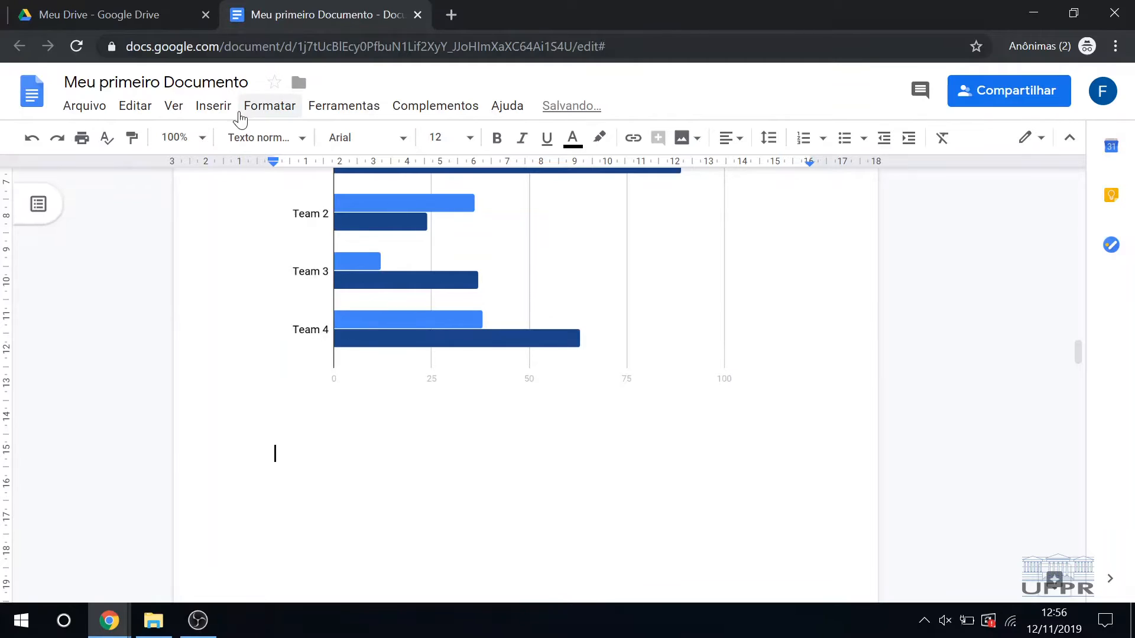
pyautogui.click(214, 107)
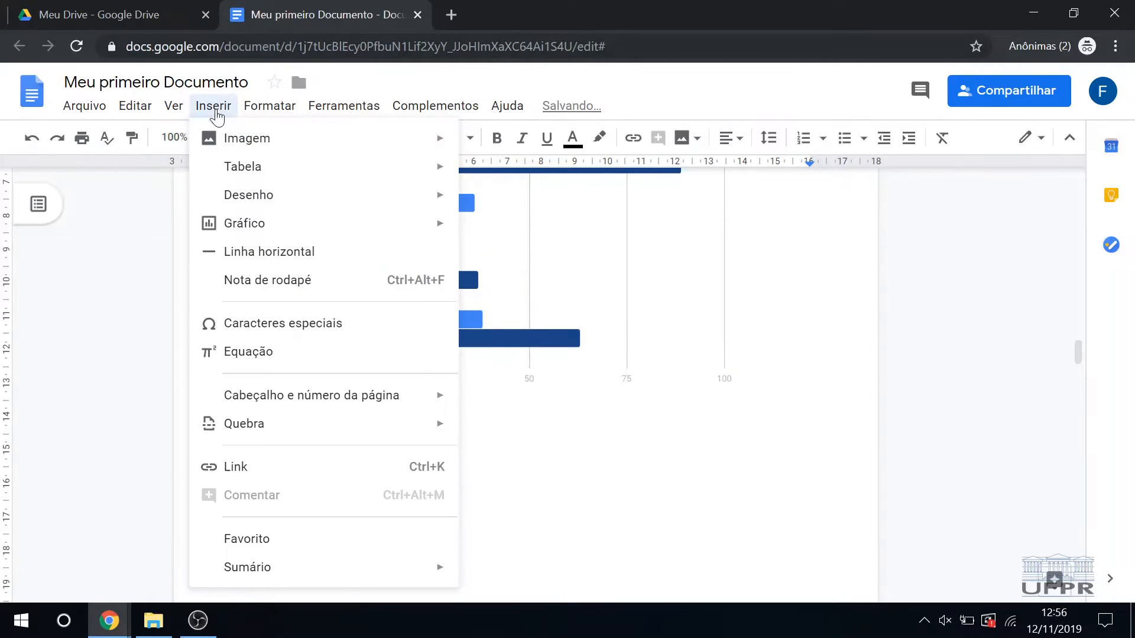
pyautogui.click(278, 254)
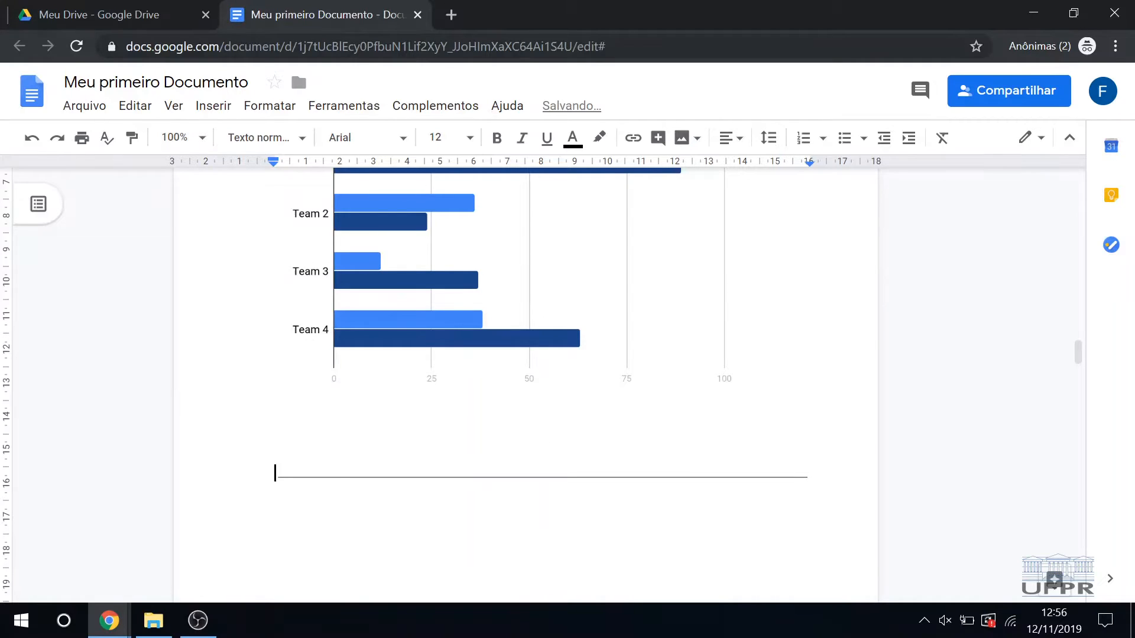
pyautogui.moveTo(813, 474); pyautogui.dragTo(276, 474)
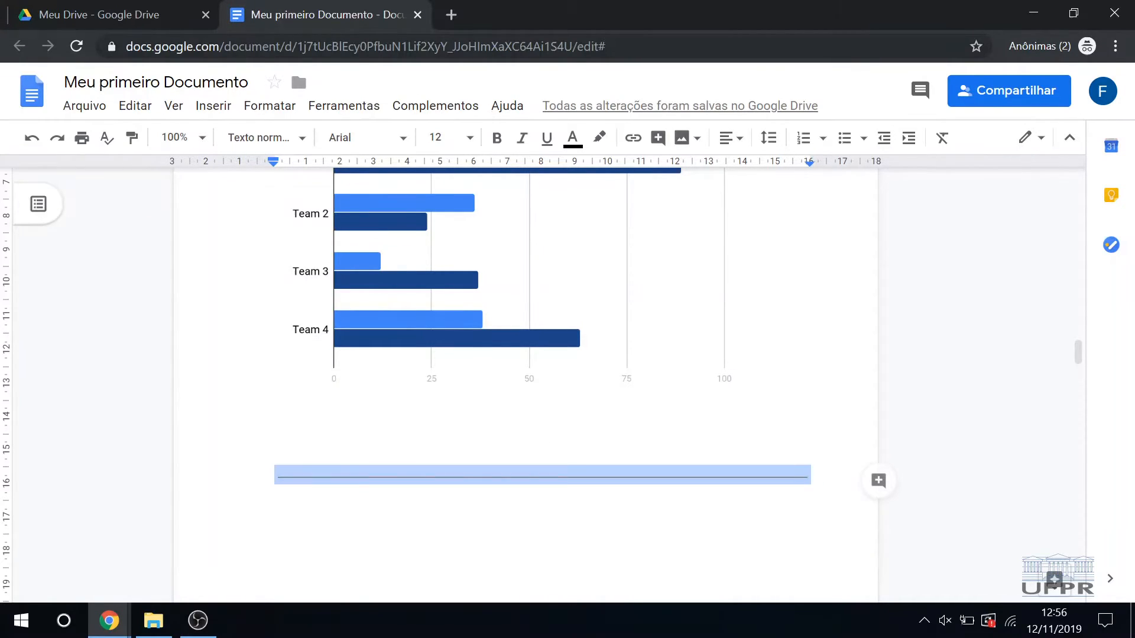
pyautogui.press('Delete')
# Step: Insert a horizontal line between the paragraph ending "velit feugiat eget." and the one starting "Orci varius natoque"
pyautogui.scroll(-14, 526, 384)
pyautogui.scroll(-7, 526, 384)
pyautogui.click(398, 413)
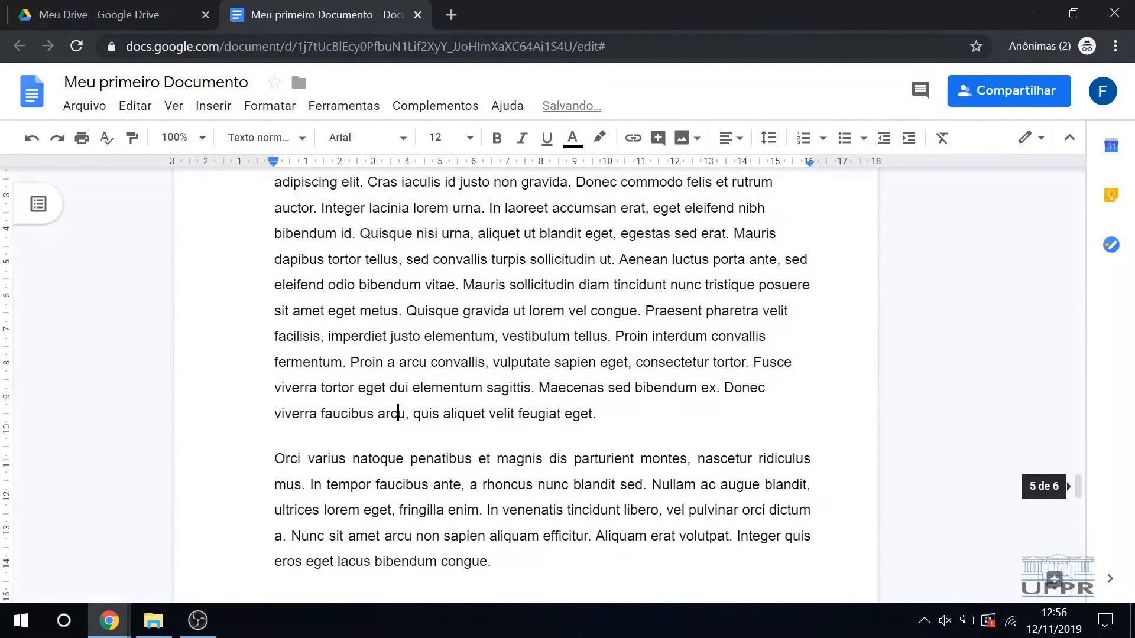
pyautogui.doubleClick(600, 416)
pyautogui.press('Return')
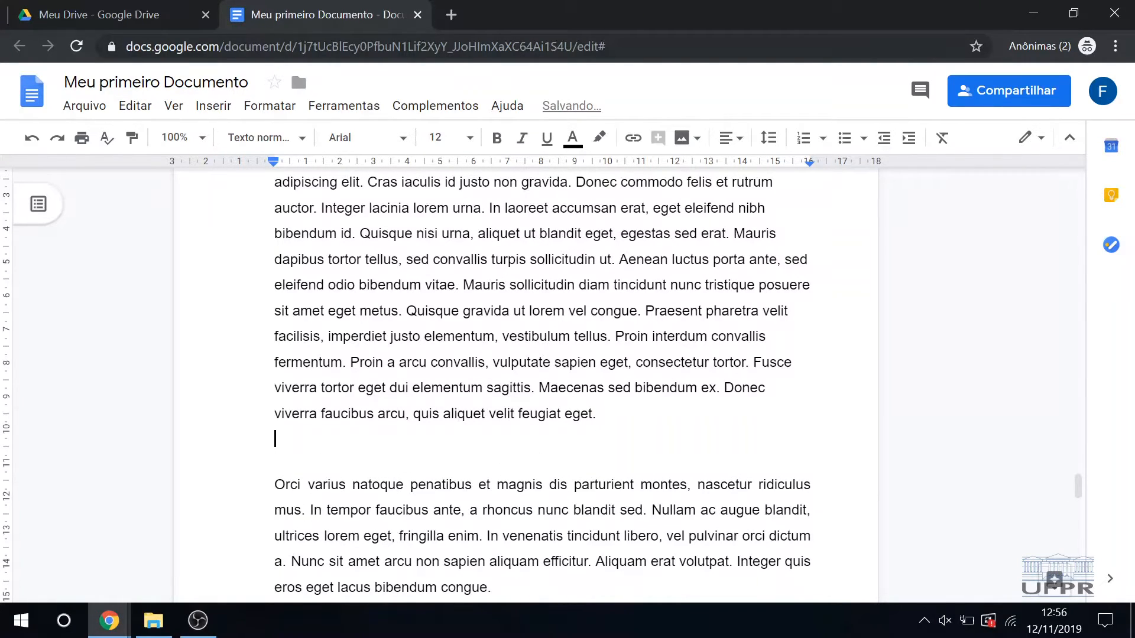
pyautogui.press('Return')
pyautogui.click(255, 109)
pyautogui.moveTo(207, 111)
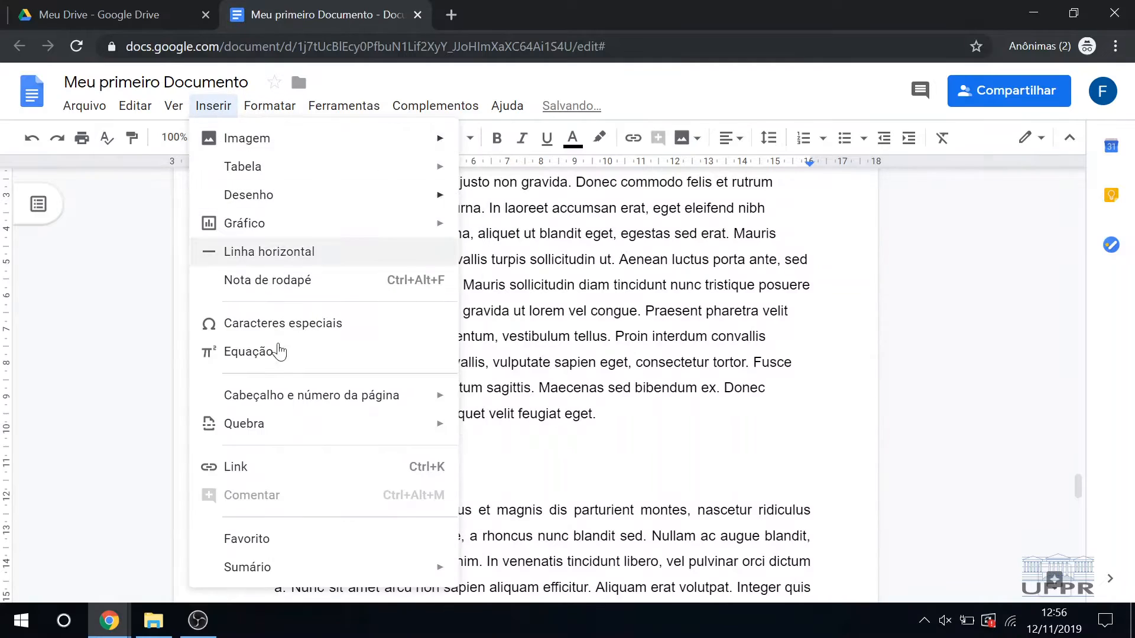
pyautogui.click(288, 254)
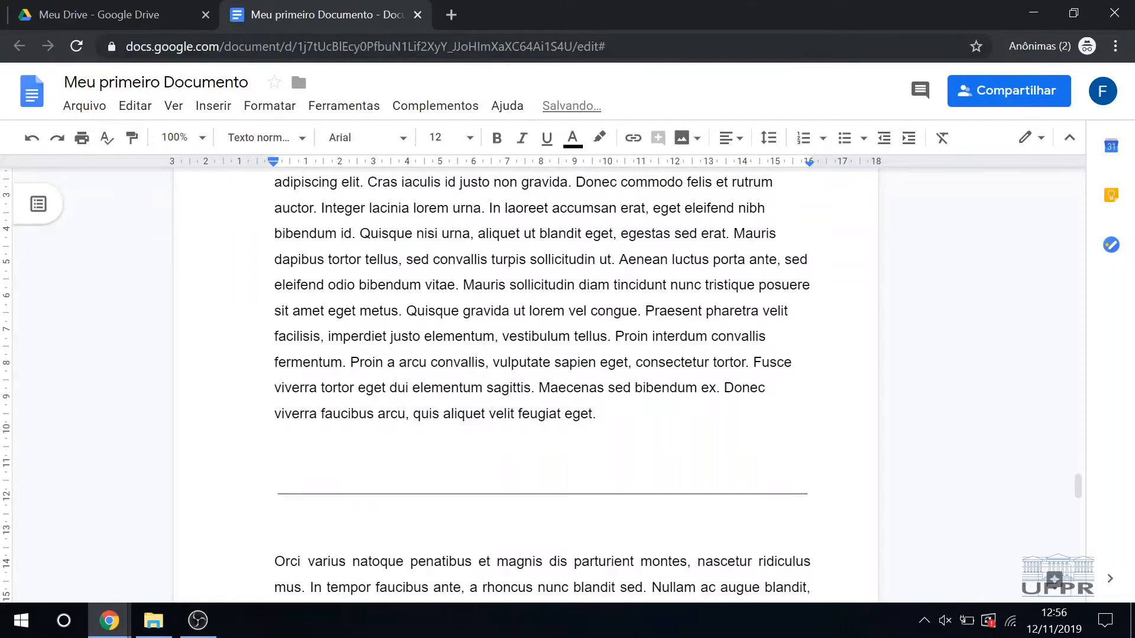
# Step: Remove the extra empty lines directly above and below the new horizontal line
pyautogui.press('BackSpace')
pyautogui.press('Down')
pyautogui.press('Down')
pyautogui.press('BackSpace')
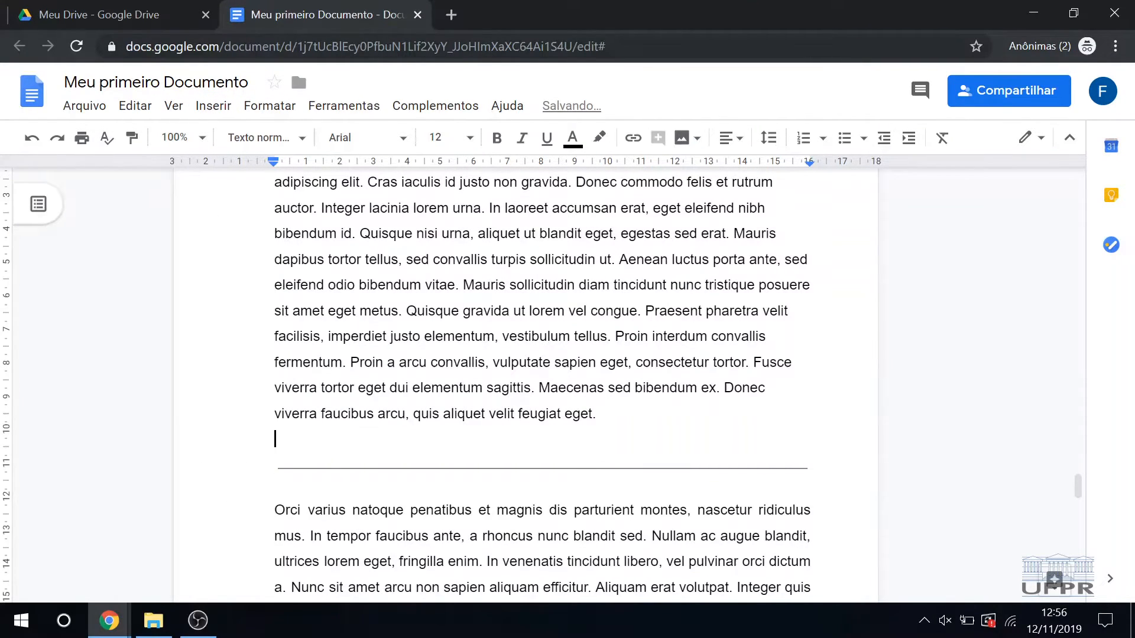
pyautogui.hotkey('ctrl', 'z')
pyautogui.hotkey('ctrl', 'z')
pyautogui.hotkey('ctrl', 'y')
# Step: Delete the "UFPR 105 anos de orgulho" image below the "Orci varius" paragraph
pyautogui.scroll(-4, 525, 384)
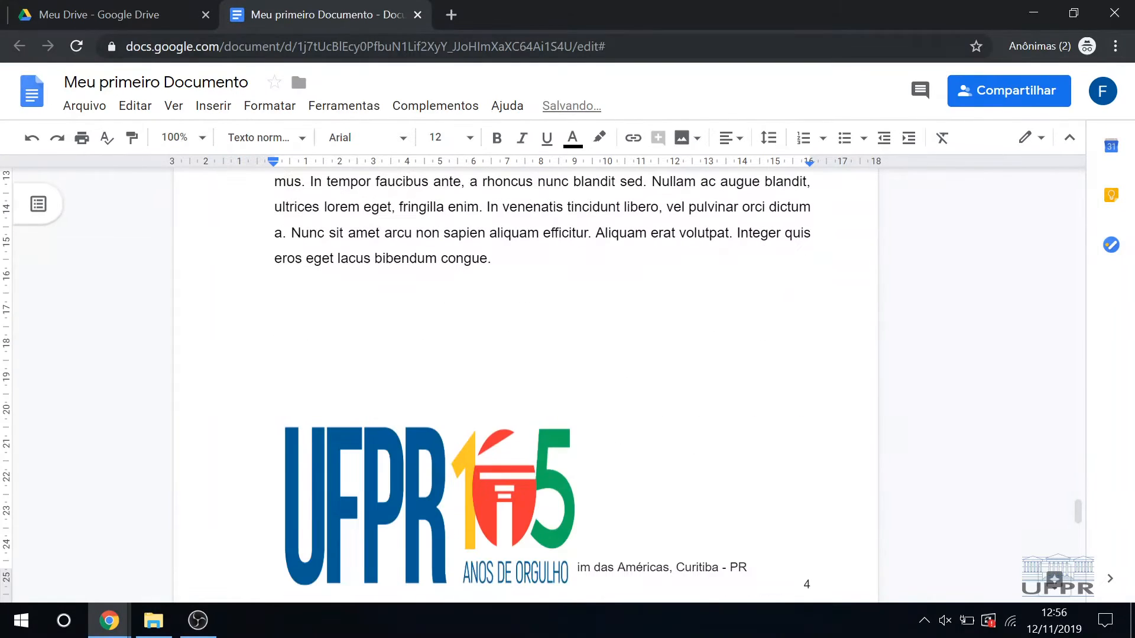
pyautogui.click(530, 448)
pyautogui.press('Delete')
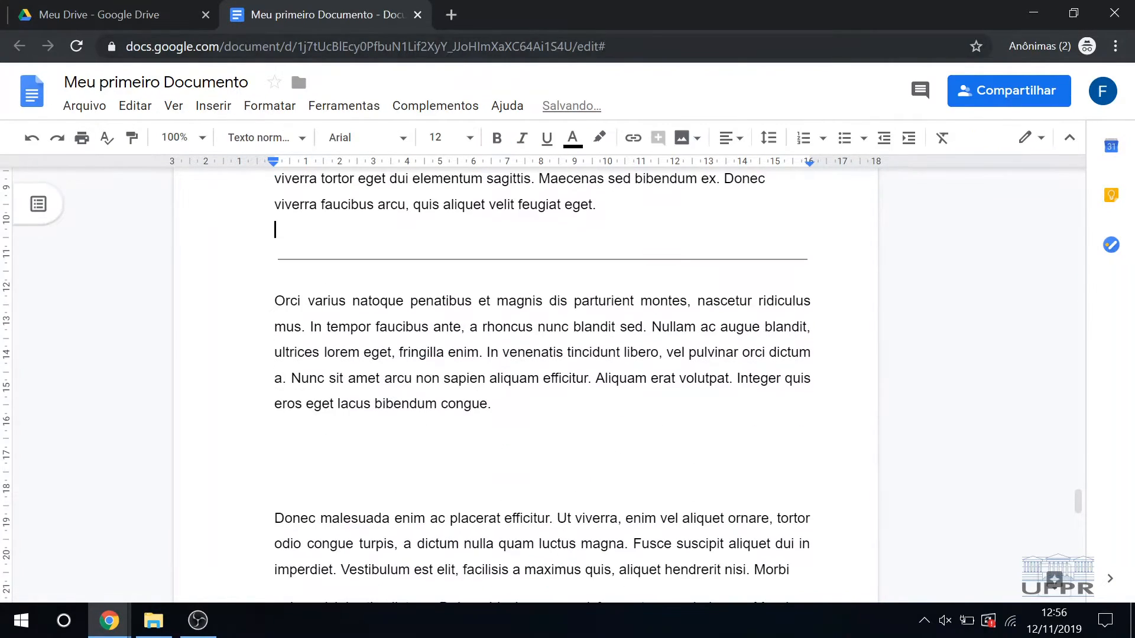
pyautogui.scroll(3, 530, 448)
pyautogui.scroll(2, 530, 384)
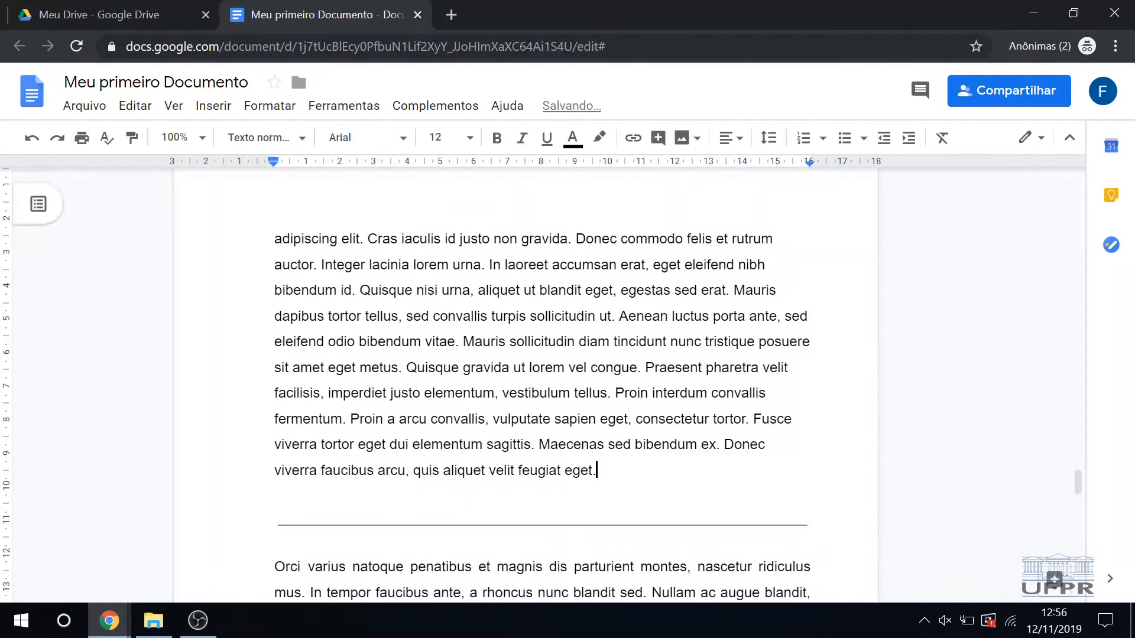
pyautogui.scroll(-3, 542, 384)
pyautogui.scroll(5, 542, 384)
pyautogui.scroll(-6, 542, 384)
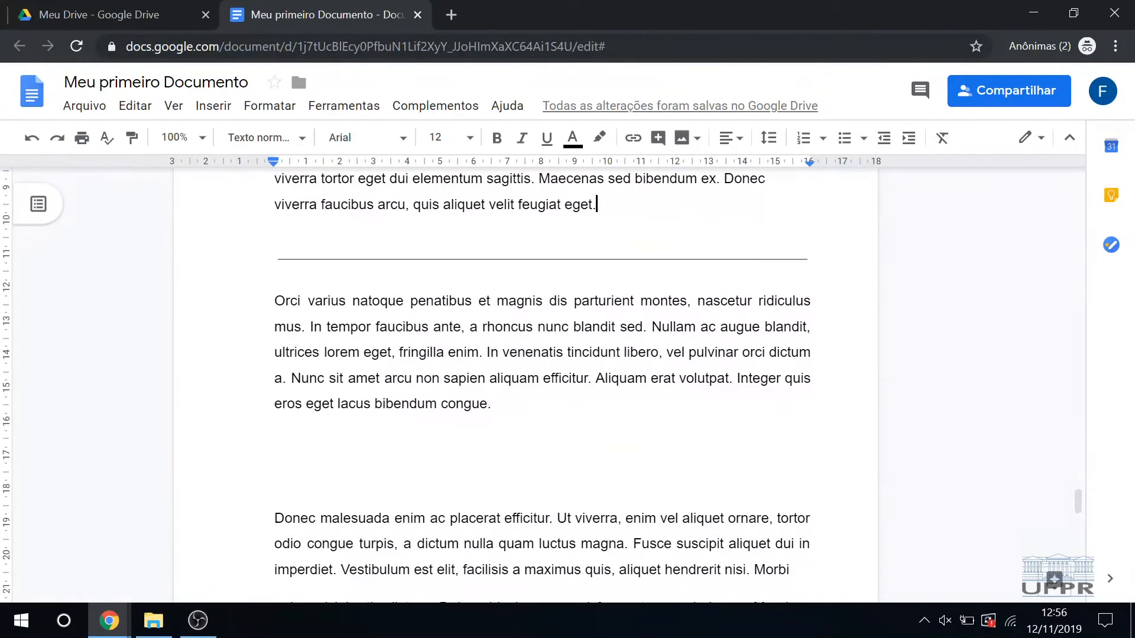
pyautogui.click(218, 110)
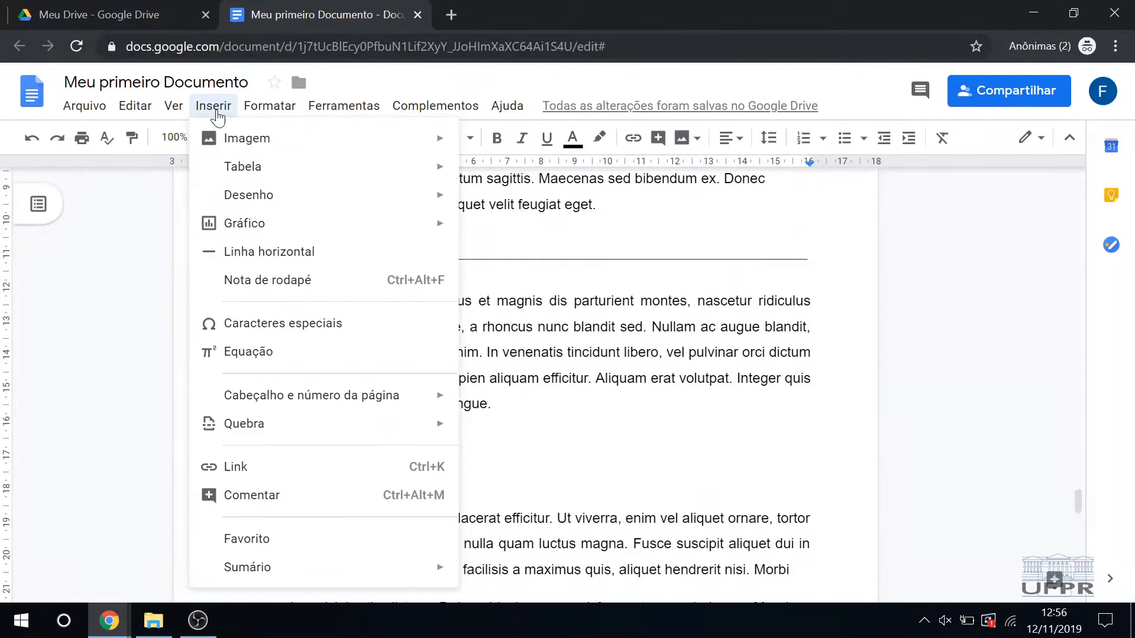
pyautogui.click(520, 229)
# Step: Add the text "Linha" on an empty line below the bar chart
pyautogui.scroll(-15, 540, 385)
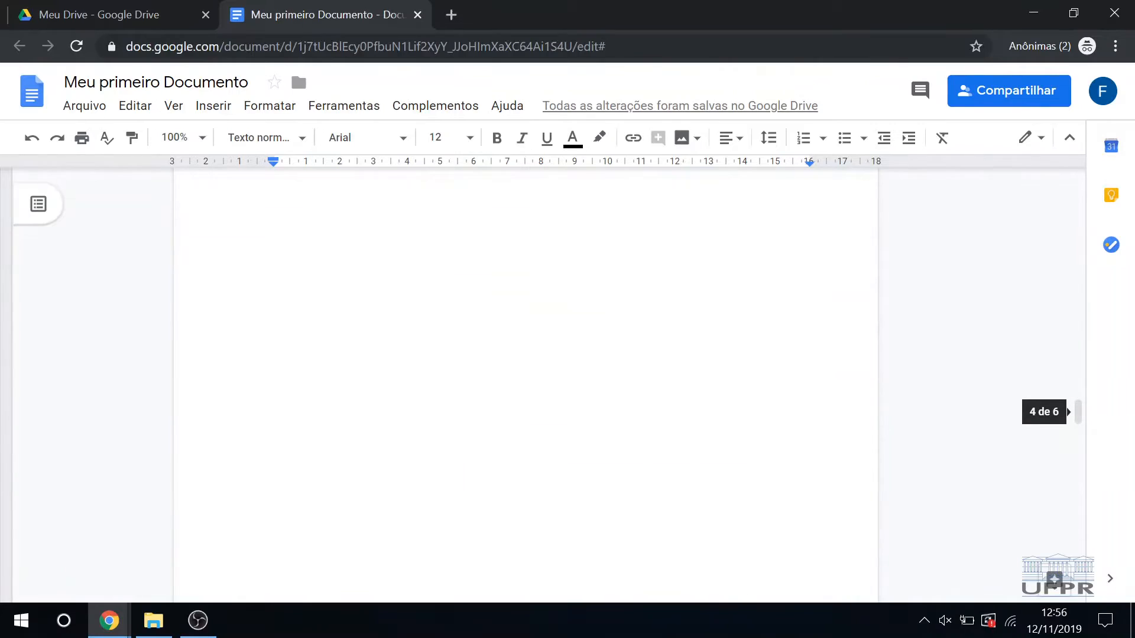
pyautogui.scroll(2, 520, 385)
pyautogui.scroll(-7, 509, 386)
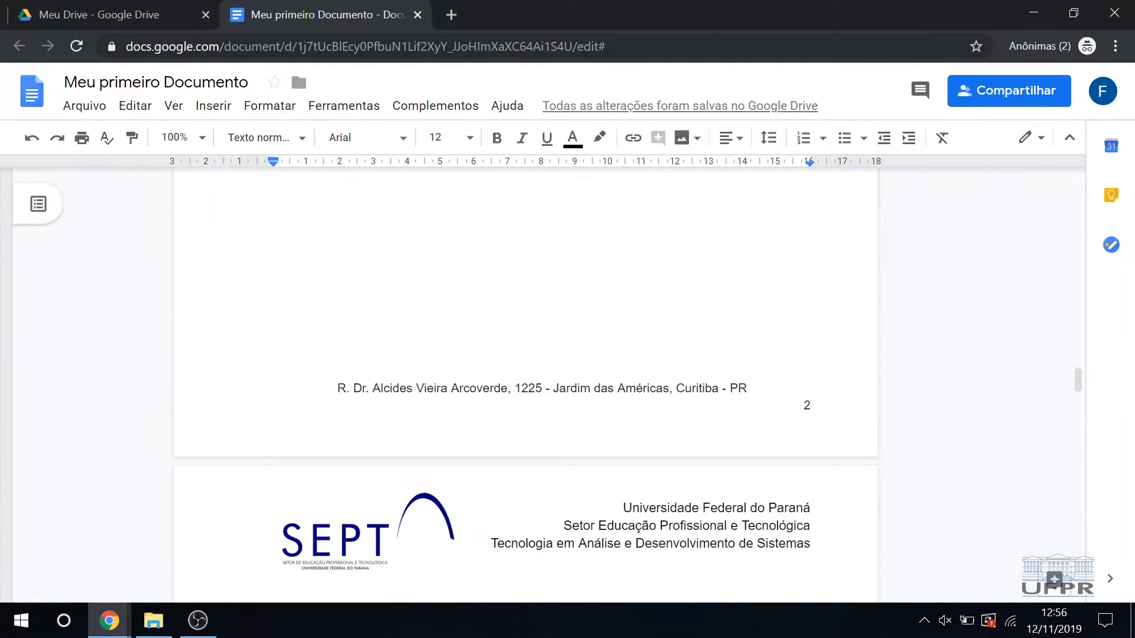
pyautogui.click(514, 406)
pyautogui.scroll(2, 514, 406)
pyautogui.click(514, 402)
pyautogui.scroll(3, 478, 341)
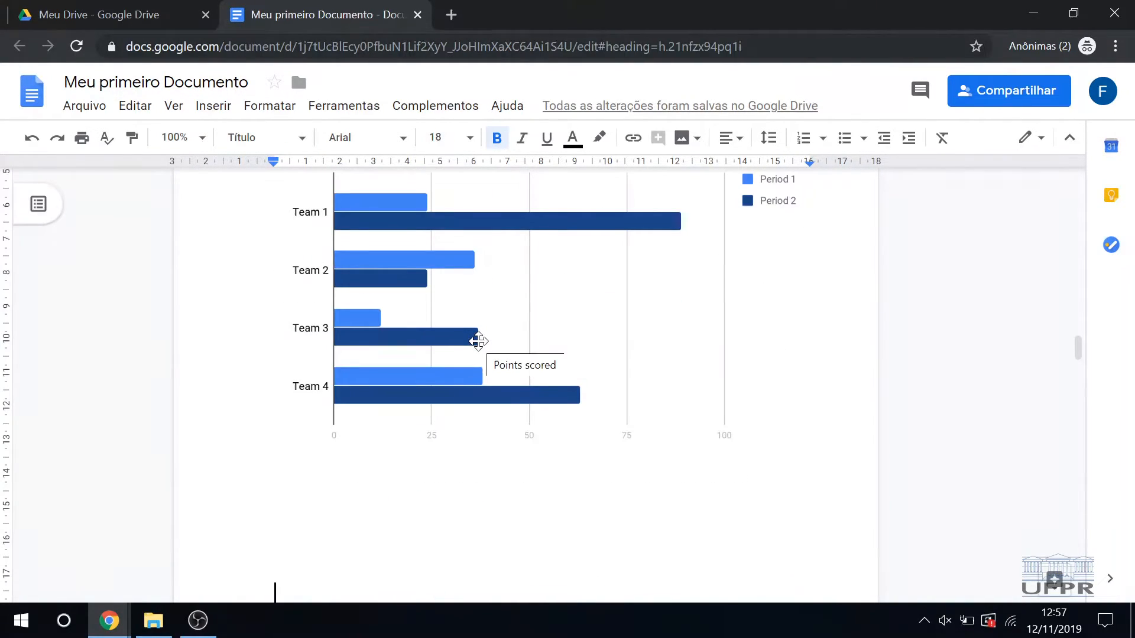
pyautogui.press('Up')
pyautogui.press('Up')
pyautogui.press('Up')
pyautogui.write('Lin')
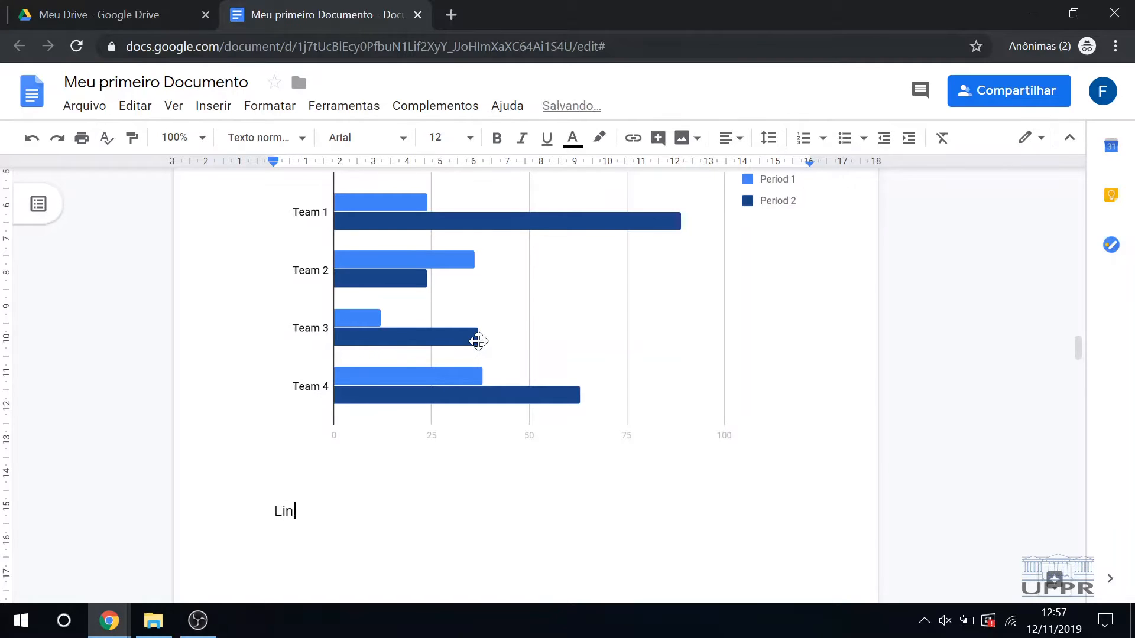
pyautogui.write('ha')
# Step: Apply the Título 1 paragraph style to the text "Linha"
pyautogui.hotkey('shift', 'Home')
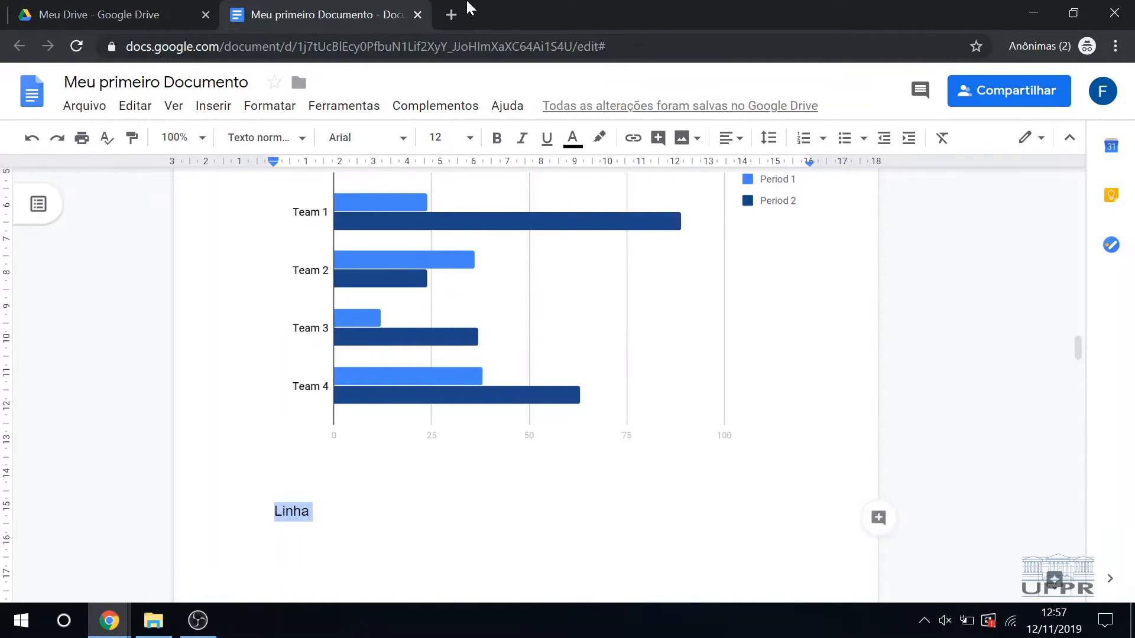
pyautogui.click(271, 106)
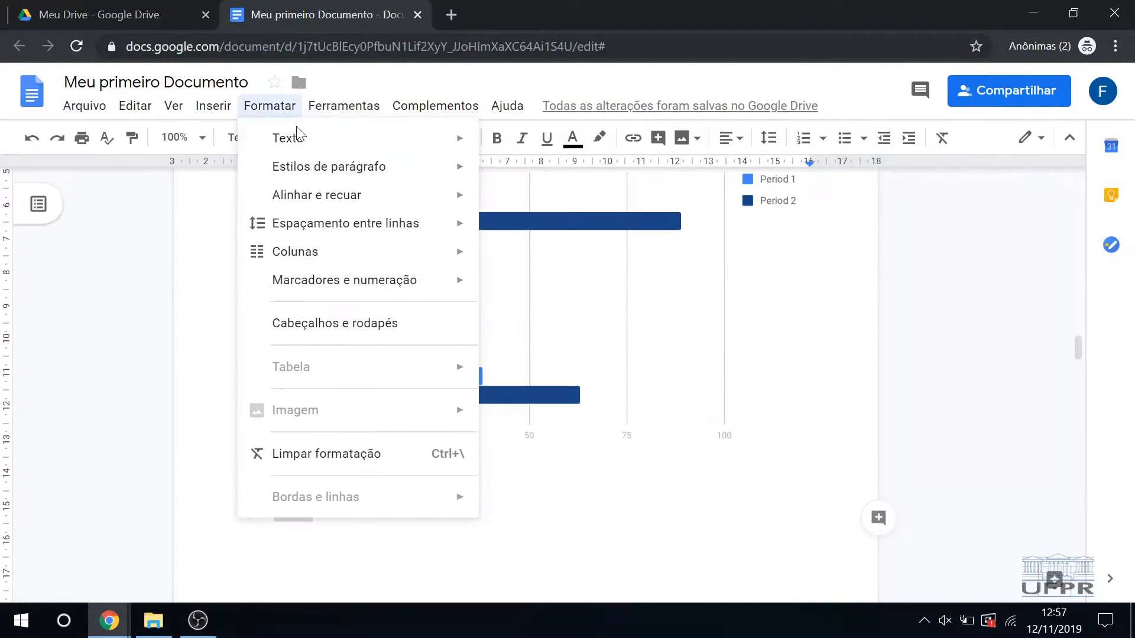
pyautogui.moveTo(364, 178)
pyautogui.moveTo(560, 230)
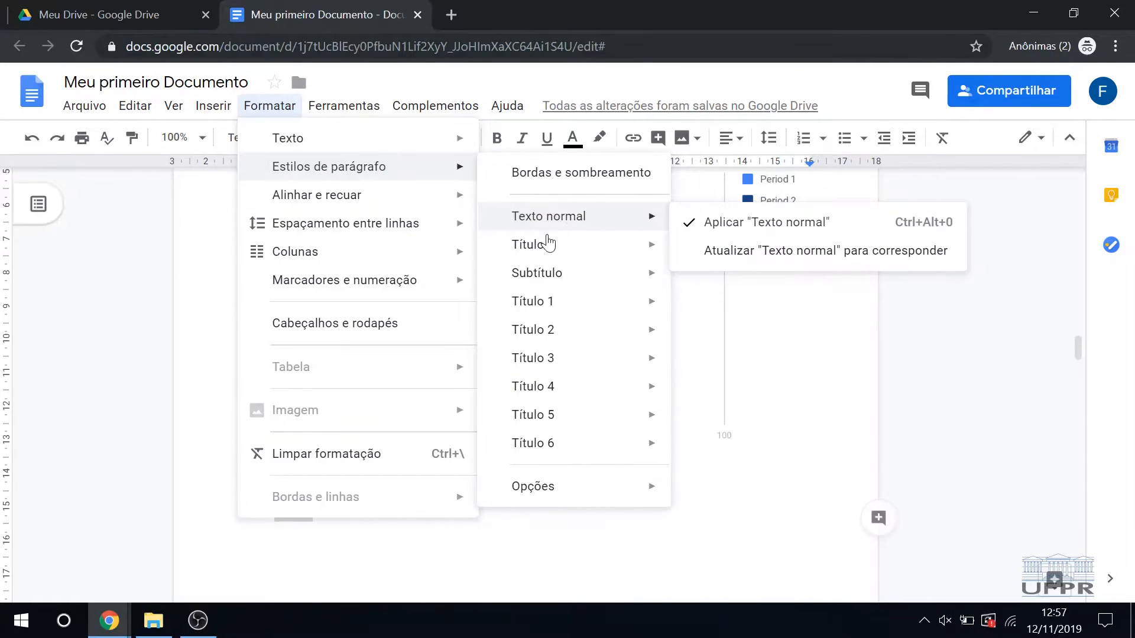
pyautogui.moveTo(591, 302)
pyautogui.click(722, 302)
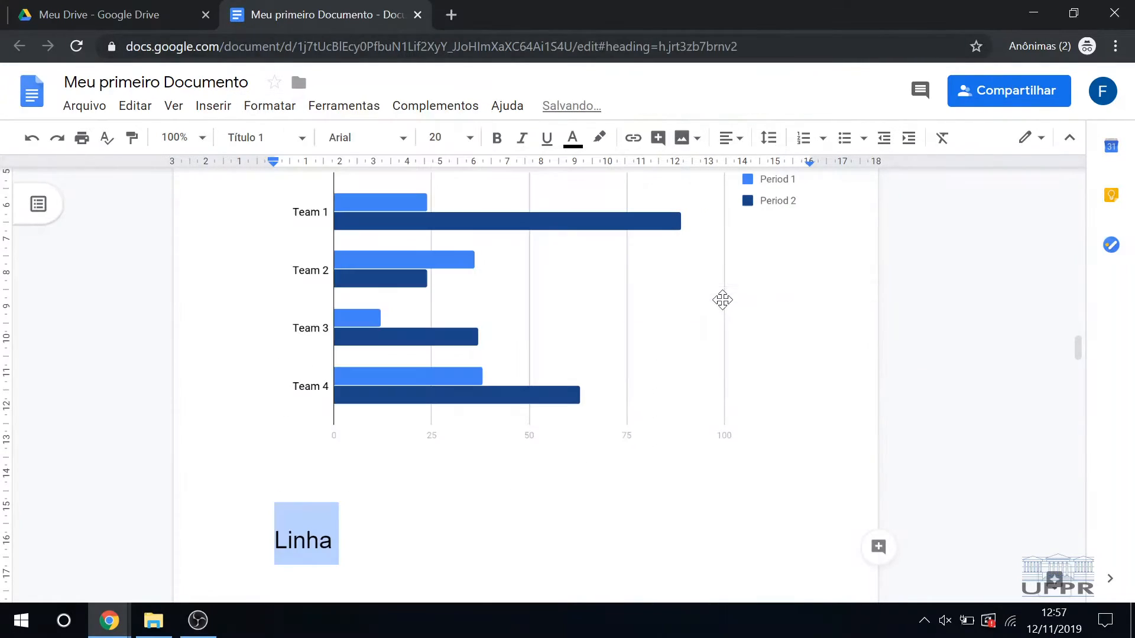
# Step: Insert a horizontal line on a new line below the "Linha" heading
pyautogui.click(508, 484)
pyautogui.press('Return')
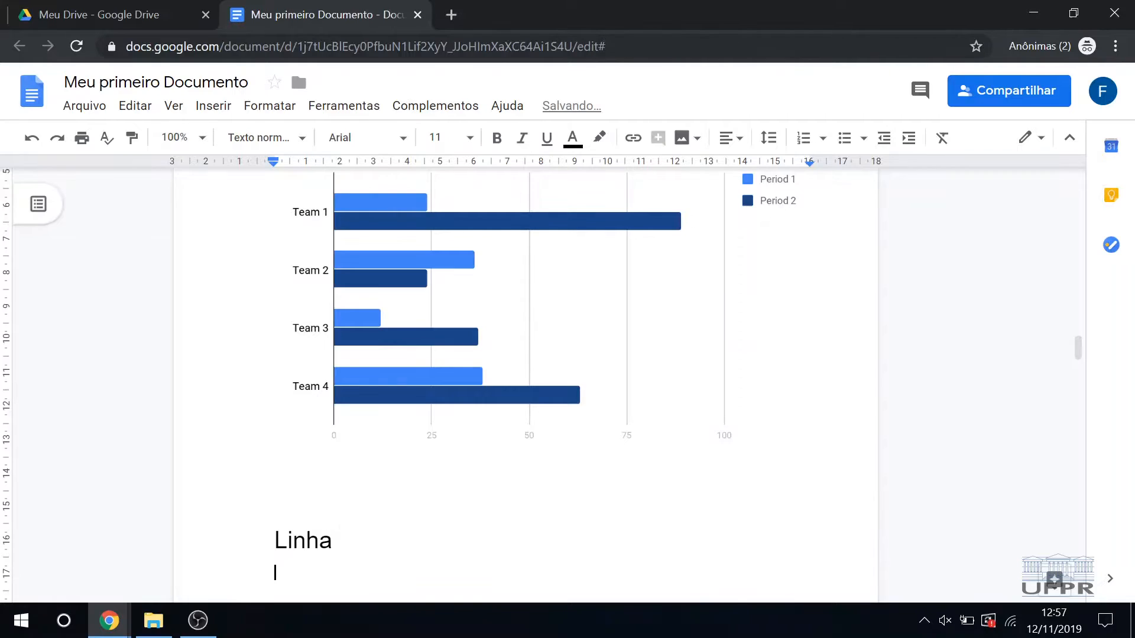
pyautogui.click(207, 106)
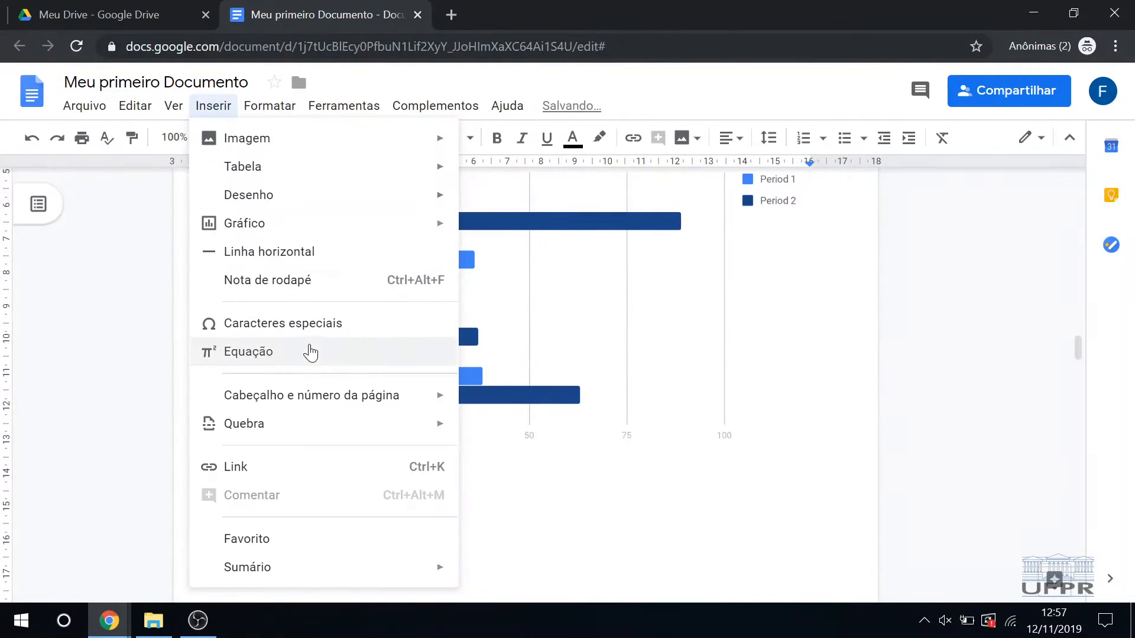
pyautogui.click(306, 253)
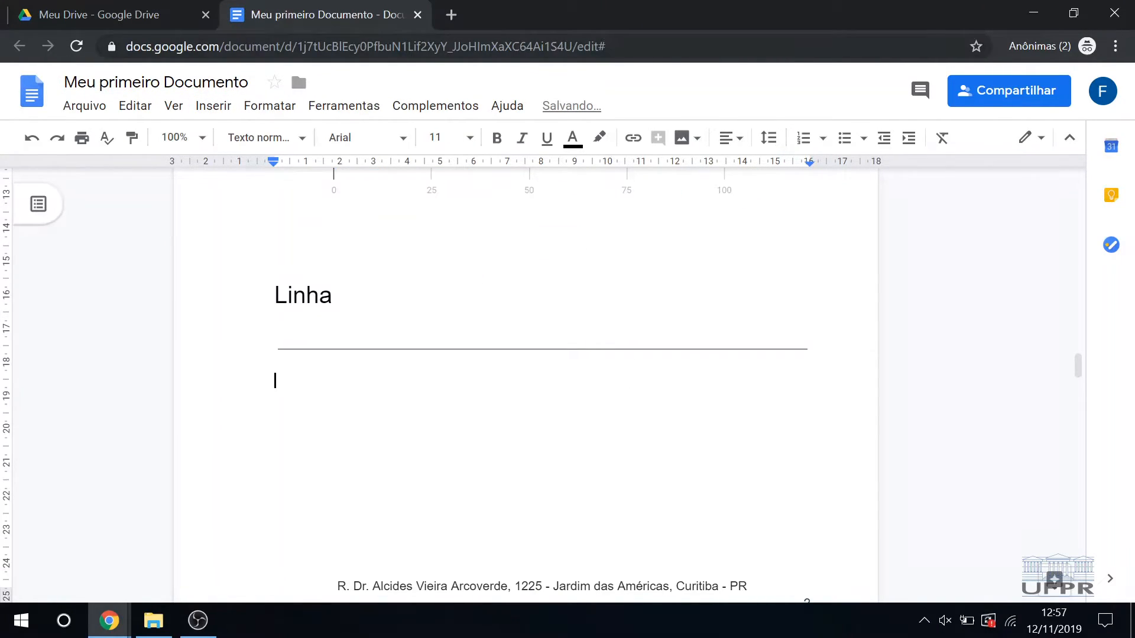
# Step: Add the text "Nota de rodapé" below the horizontal line in the "Linha" section
pyautogui.click(213, 105)
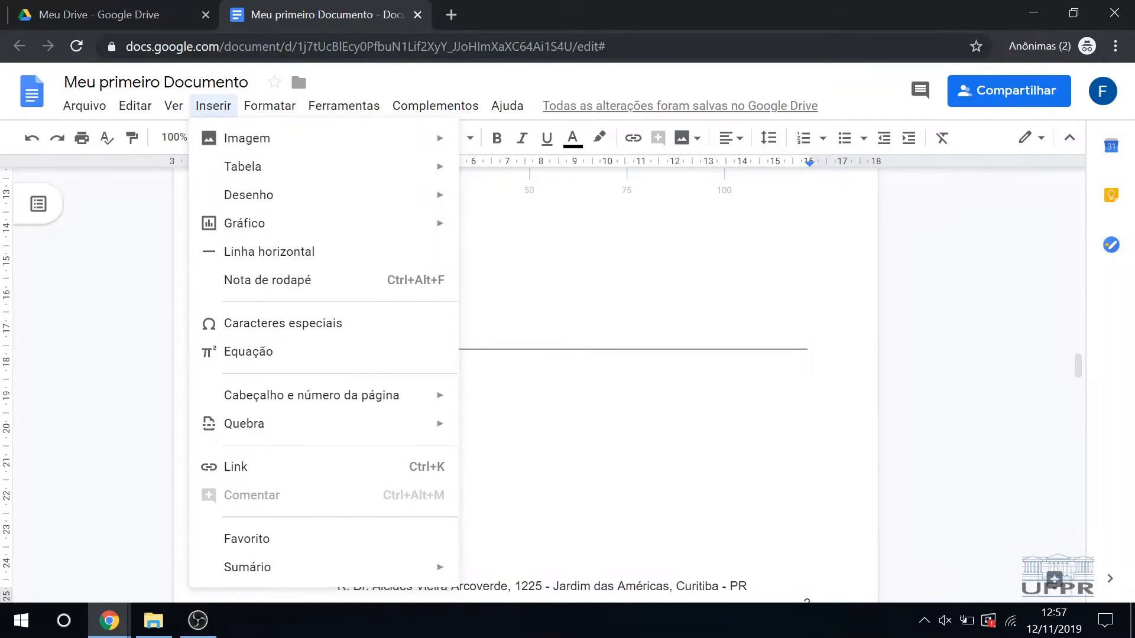
pyautogui.click(532, 408)
pyautogui.write('NOt')
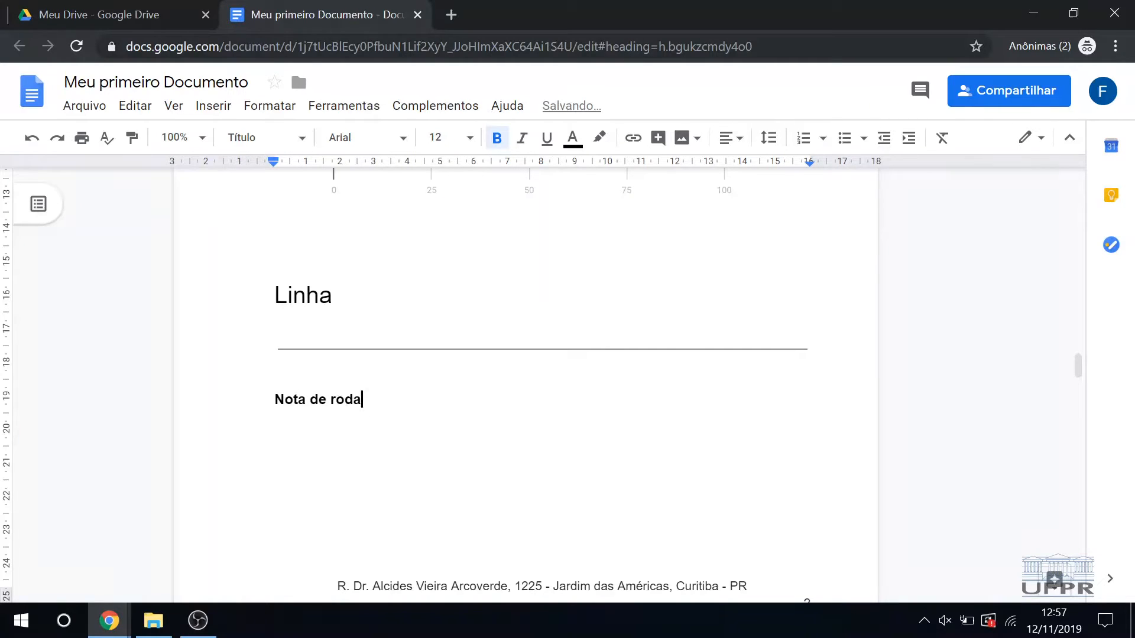
pyautogui.press('BackSpace')
# Step: Apply the Título 1 paragraph style to "Nota de rodapé" and place the cursor on the line below it
pyautogui.hotkey('ctrl', 'shift', 'Left')
pyautogui.hotkey('ctrl', 'shift', 'Left')
pyautogui.hotkey('ctrl', 'shift', 'Left')
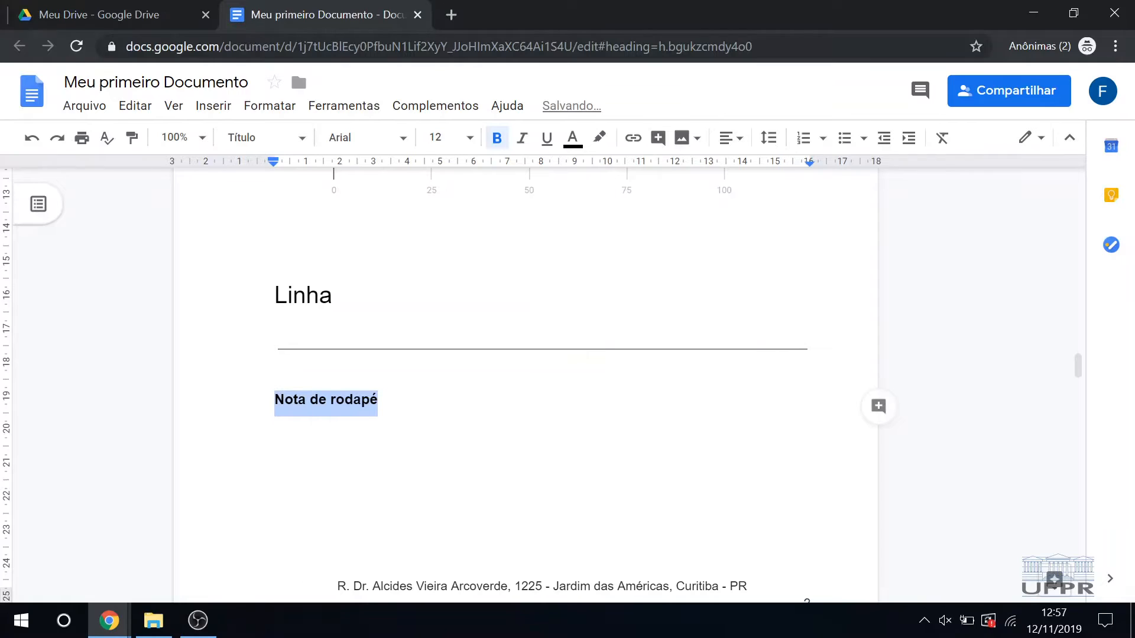
pyautogui.click(284, 108)
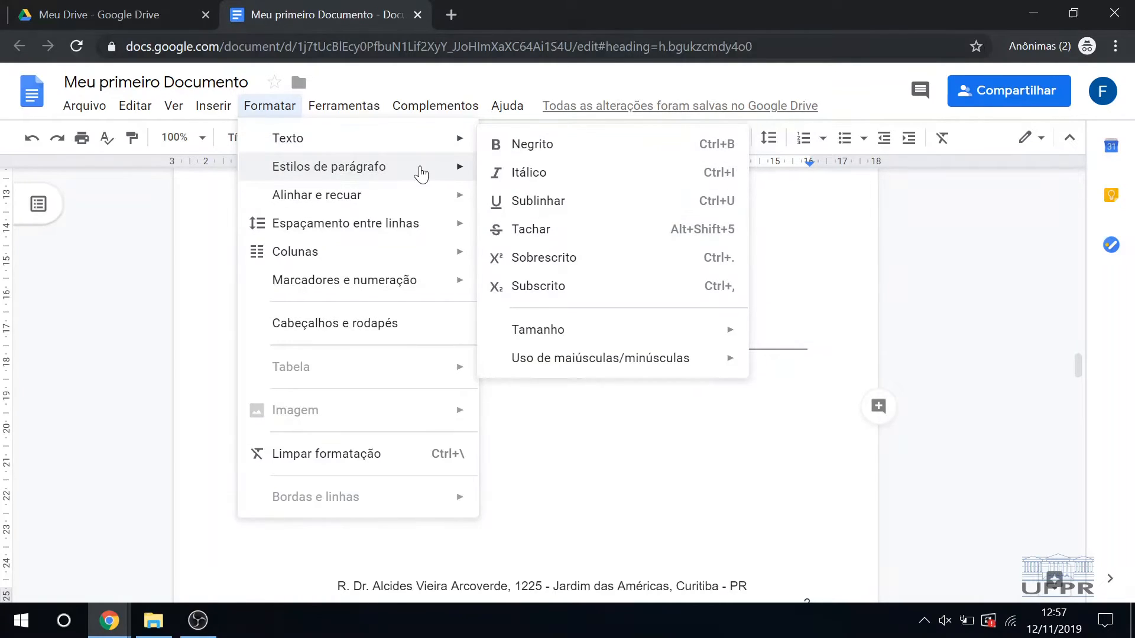
pyautogui.moveTo(430, 163)
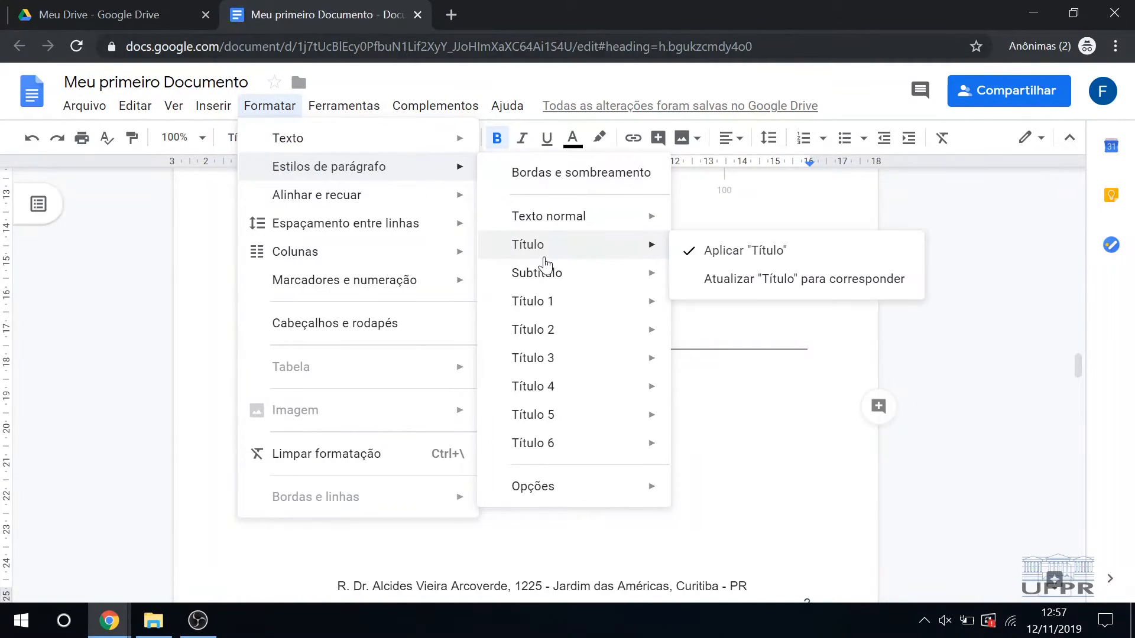
pyautogui.click(709, 301)
pyautogui.press('Down')
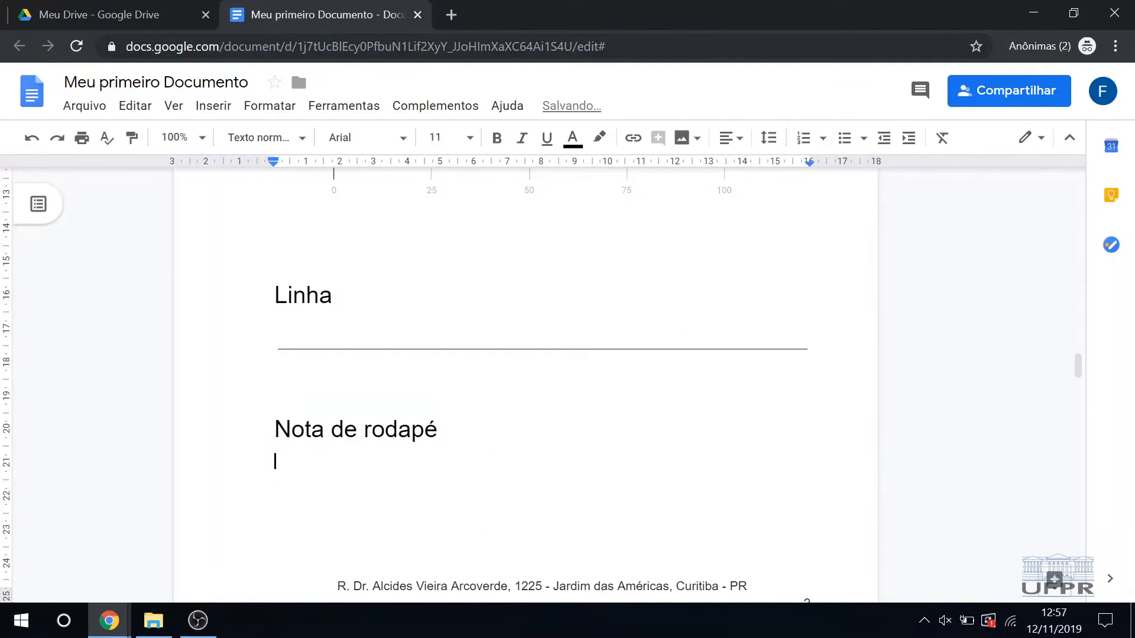
# Step: Insert a footnote on the word "Cras" in the paragraph starting "adipiscing elit" on page 4
pyautogui.scroll(-3, 526, 325)
pyautogui.scroll(-13, 526, 384)
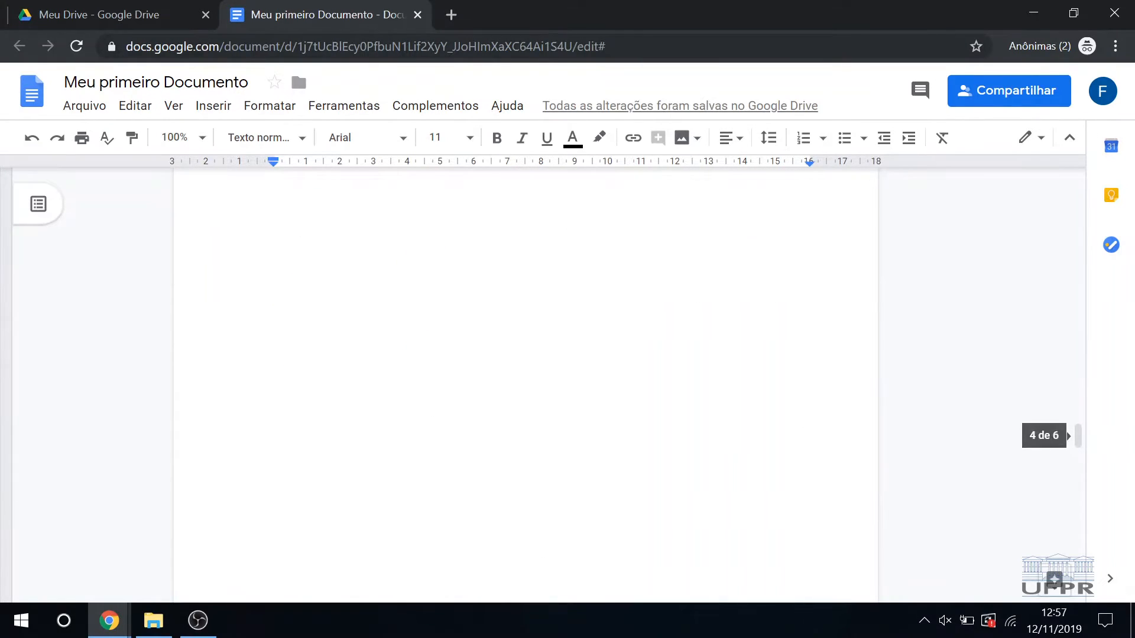
pyautogui.scroll(-10, 526, 384)
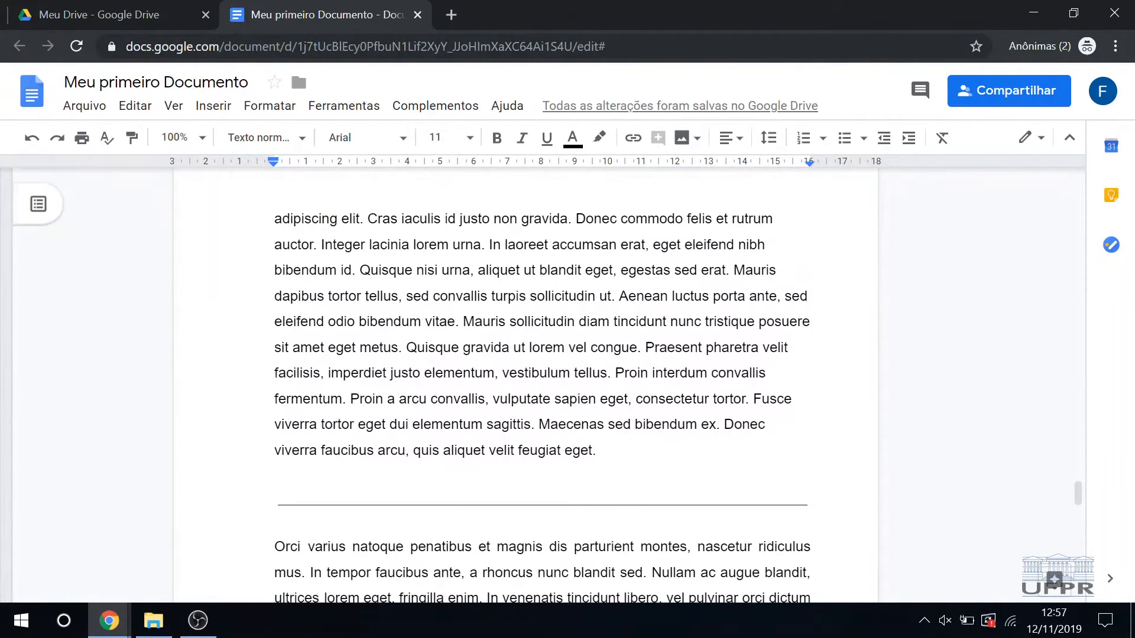
pyautogui.click(367, 219)
pyautogui.doubleClick(383, 218)
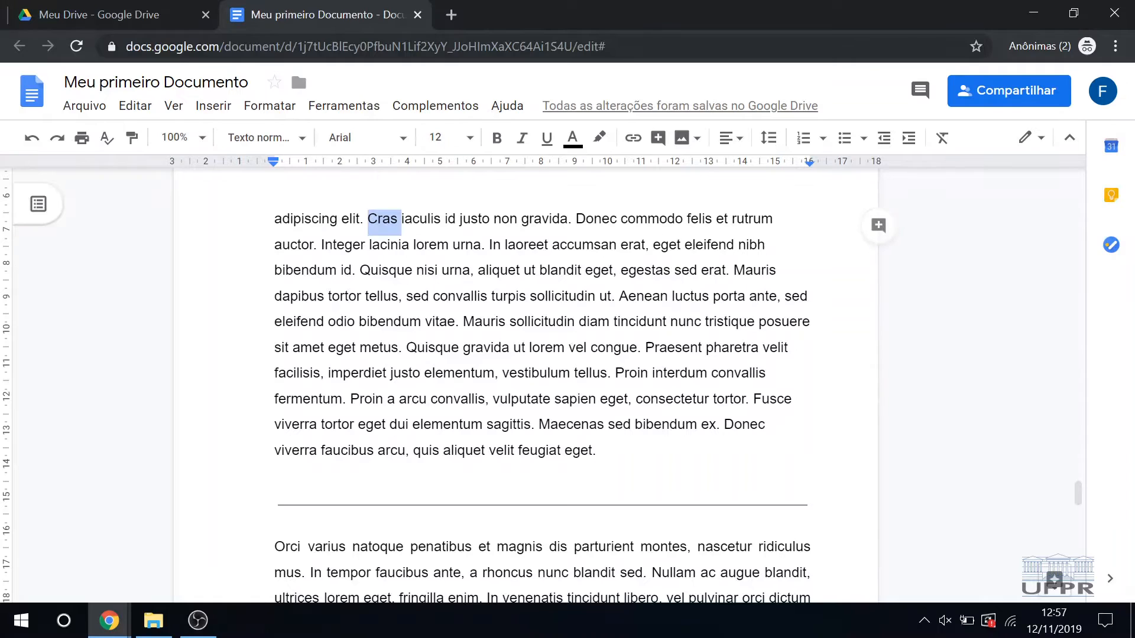
pyautogui.click(391, 218)
pyautogui.moveTo(397, 218); pyautogui.dragTo(368, 219)
pyautogui.click(213, 107)
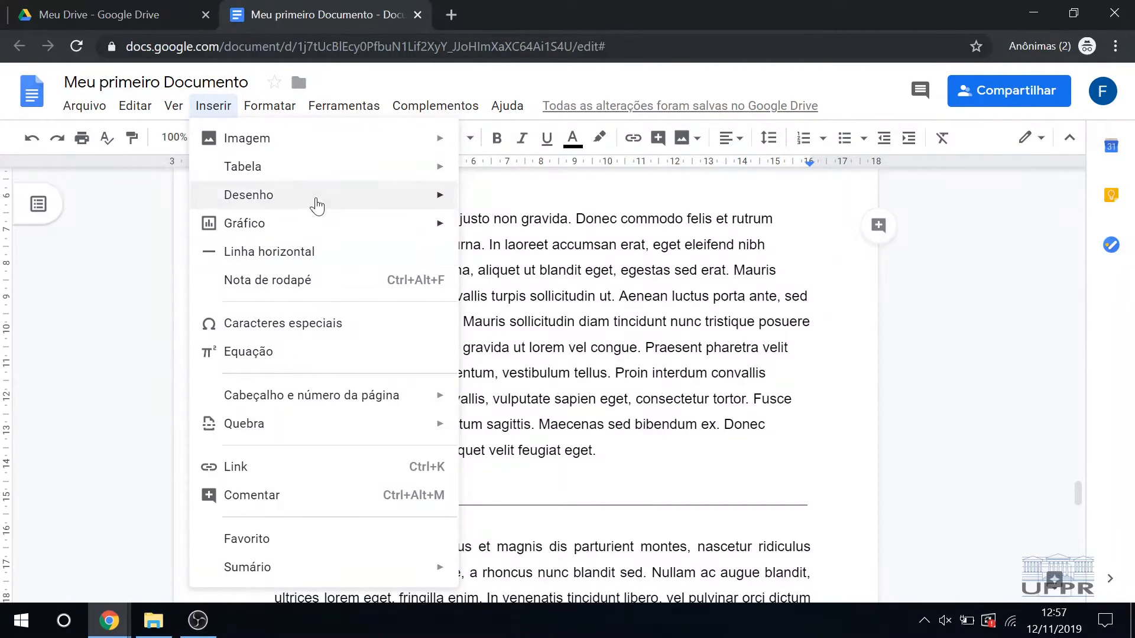
pyautogui.click(289, 279)
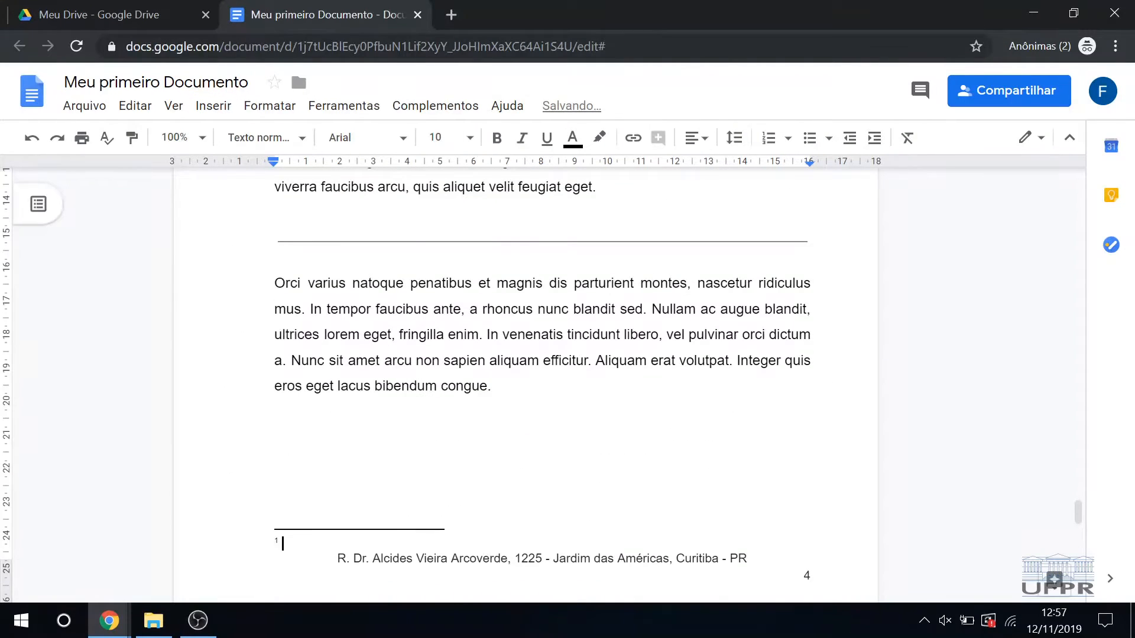
# Step: Enter "Cras é algo.." as the footnote text and return to the body text
pyautogui.scroll(6, 542, 354)
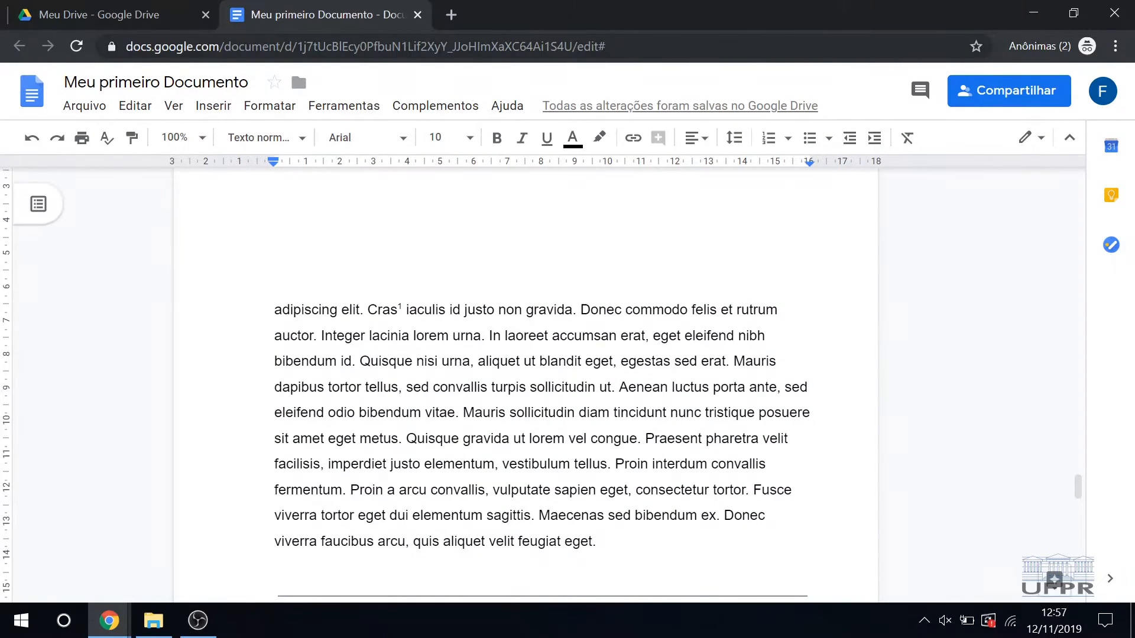
pyautogui.scroll(-6, 541, 354)
pyautogui.write('Cras é algo..')
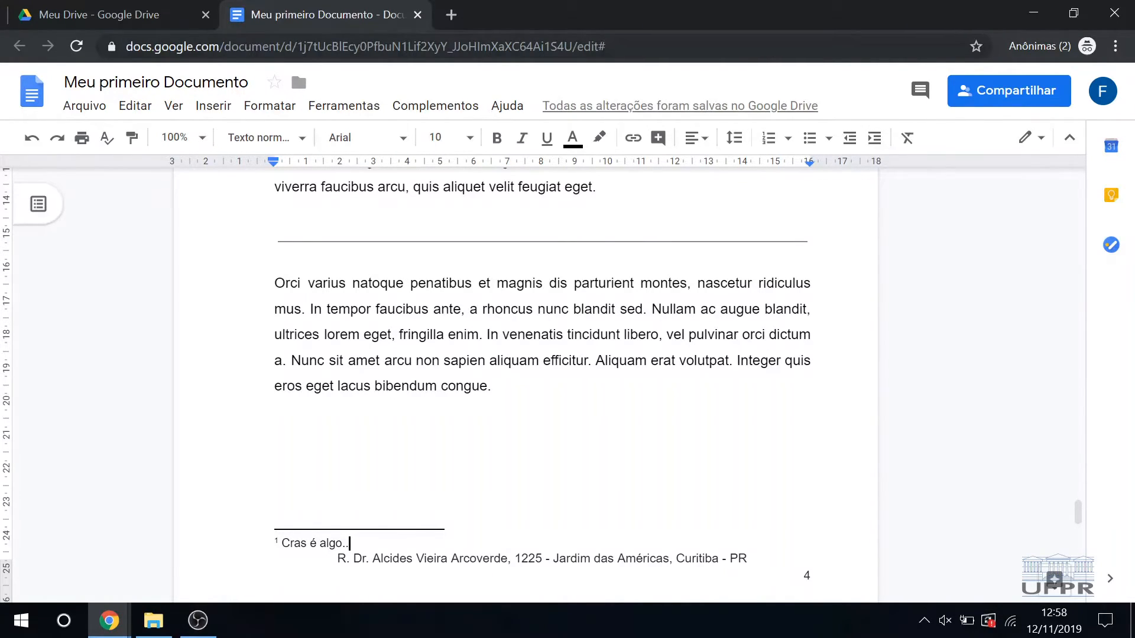
pyautogui.click(348, 361)
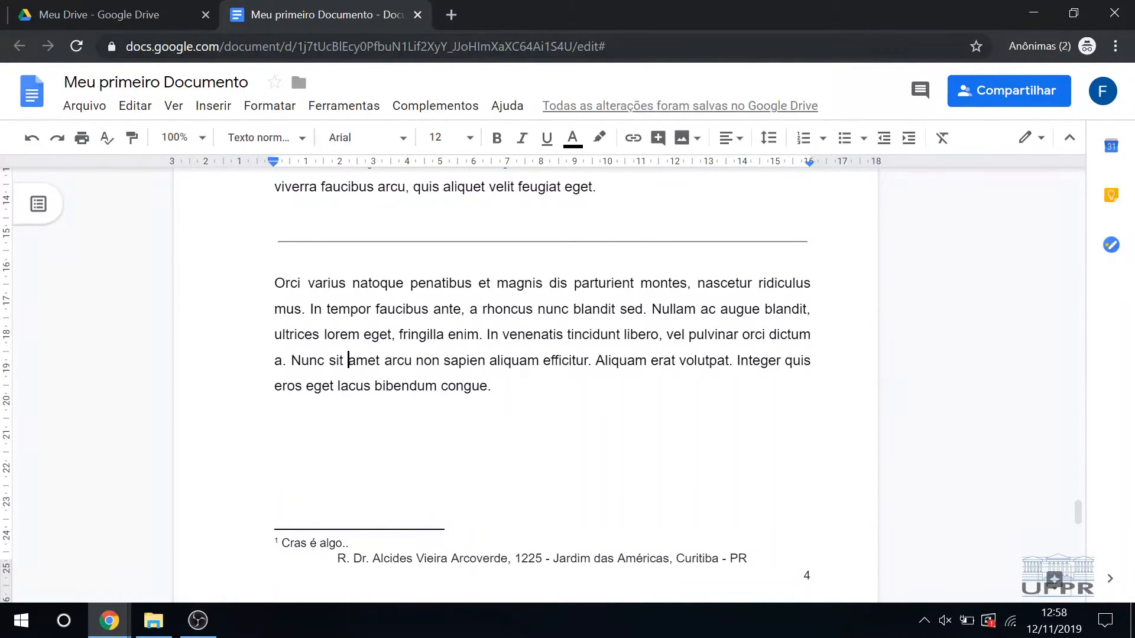
# Step: Insert a footnote on the word "Orci" in the paragraph below the horizontal line on page 4
pyautogui.scroll(3, 542, 355)
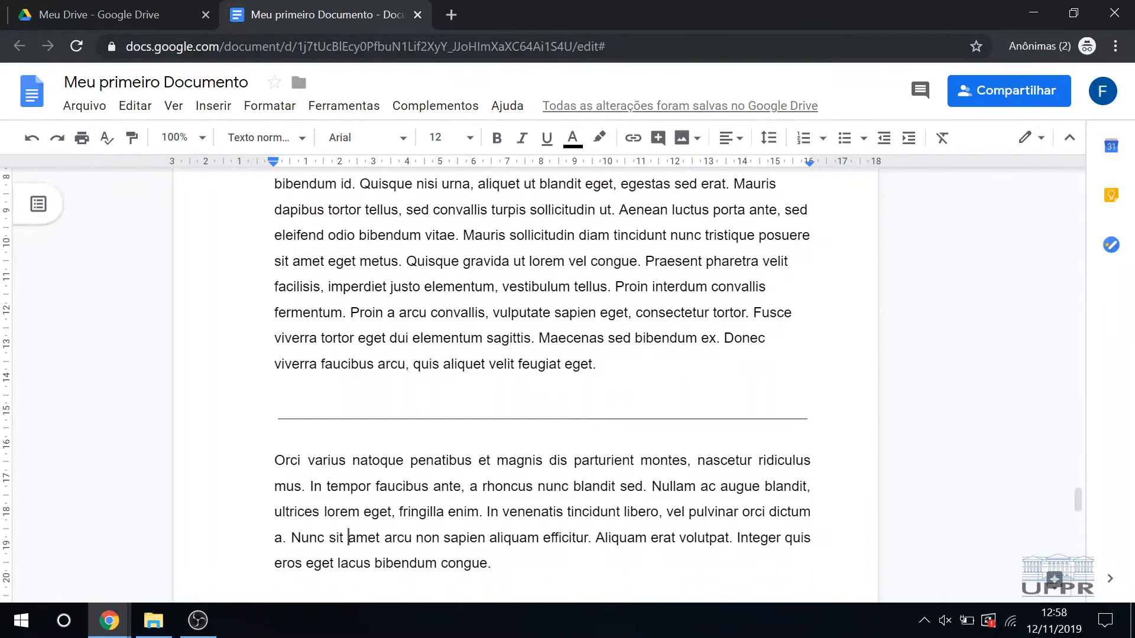
pyautogui.scroll(2, 542, 354)
pyautogui.scroll(-2, 542, 354)
pyautogui.hotkey('shift', 'Right')
pyautogui.hotkey('shift', 'Right')
pyautogui.hotkey('shift', 'Right')
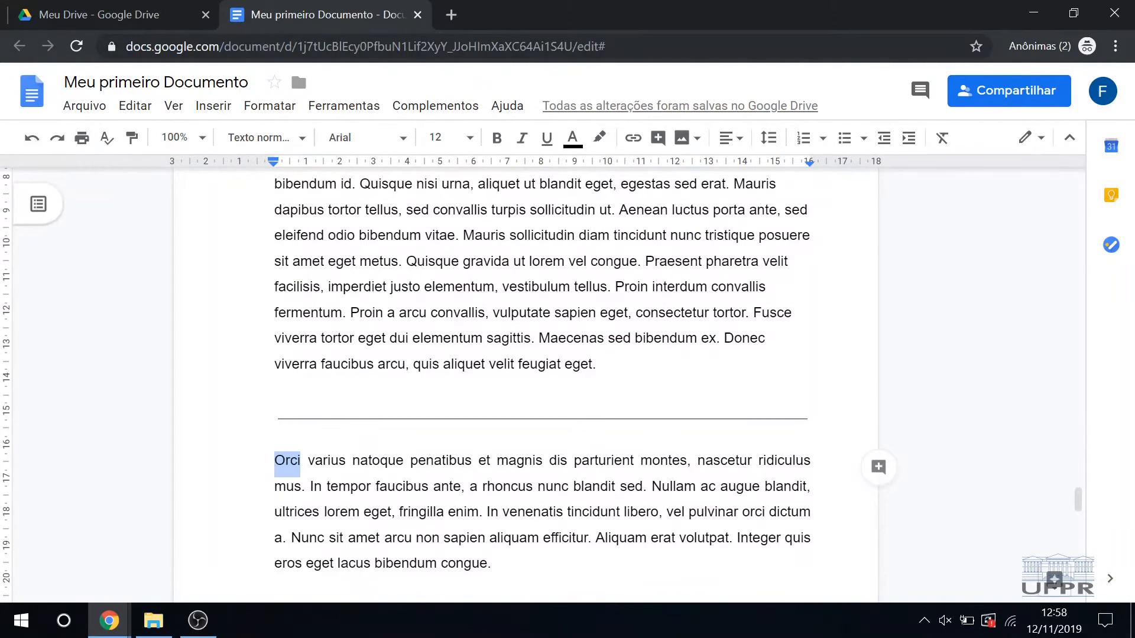
pyautogui.click(213, 105)
pyautogui.click(269, 280)
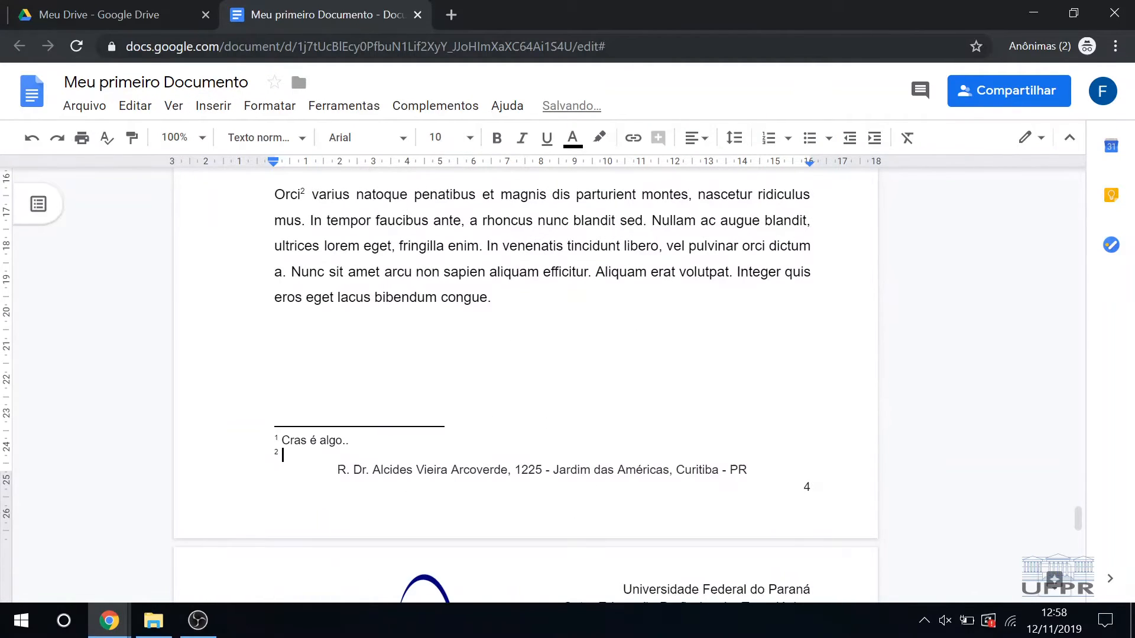
# Step: Enter "Orci é outra coisa.." as the footnote text and return to the body text
pyautogui.write('O')
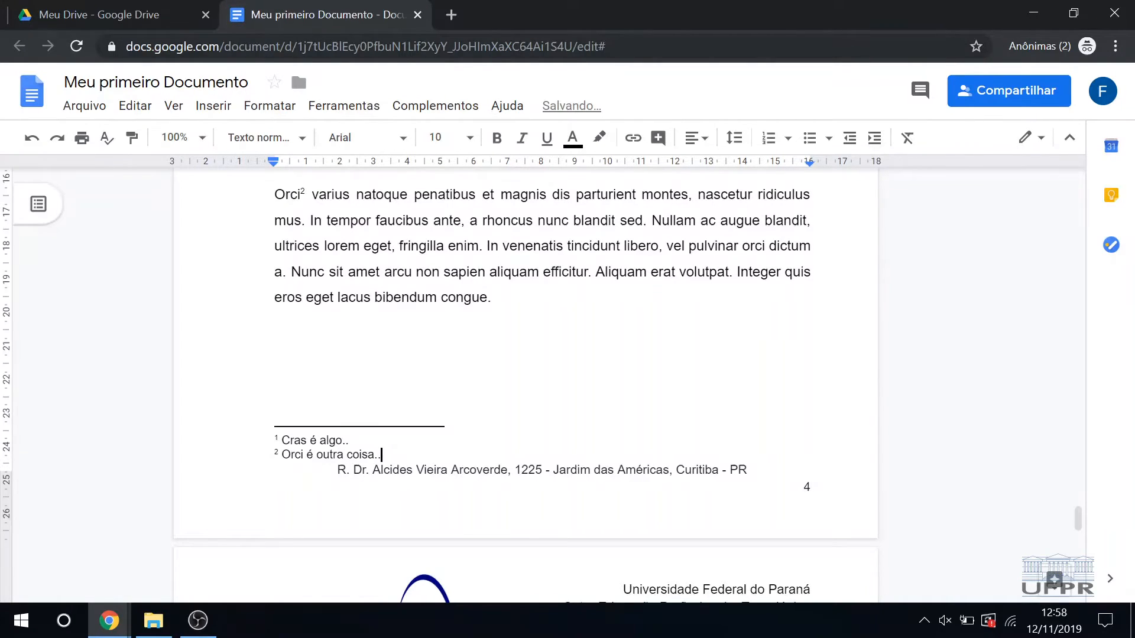
pyautogui.write('rci é outra coisa..')
pyautogui.press('Return')
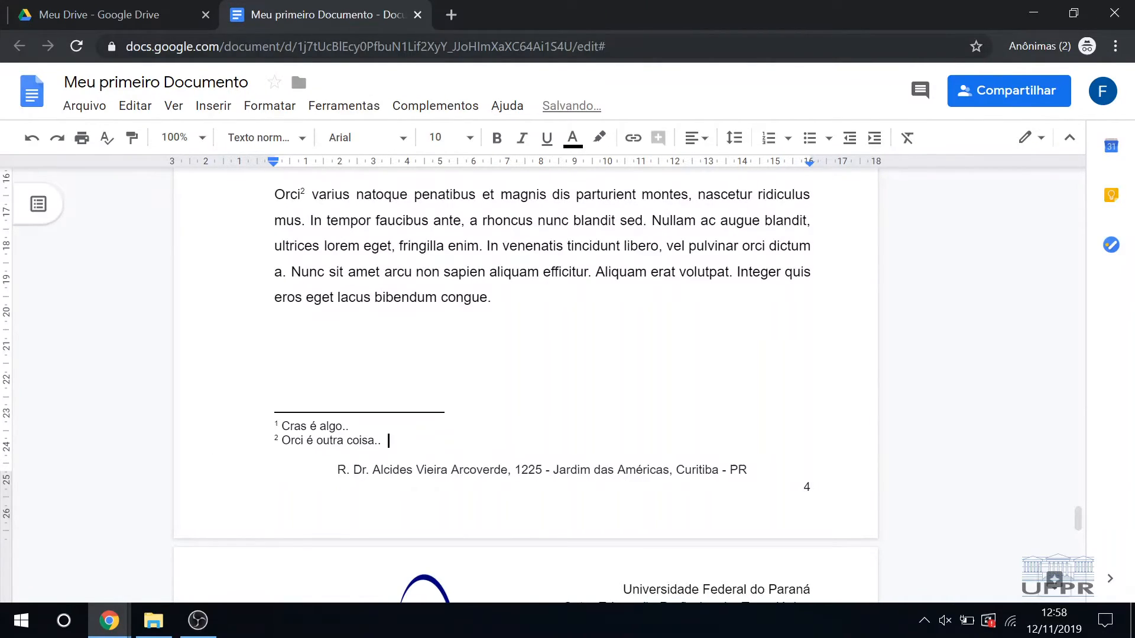
pyautogui.moveTo(389, 440); pyautogui.dragTo(360, 440)
pyautogui.doubleClick(360, 455)
pyautogui.doubleClick(416, 486)
pyautogui.moveTo(416, 487); pyautogui.dragTo(416, 469)
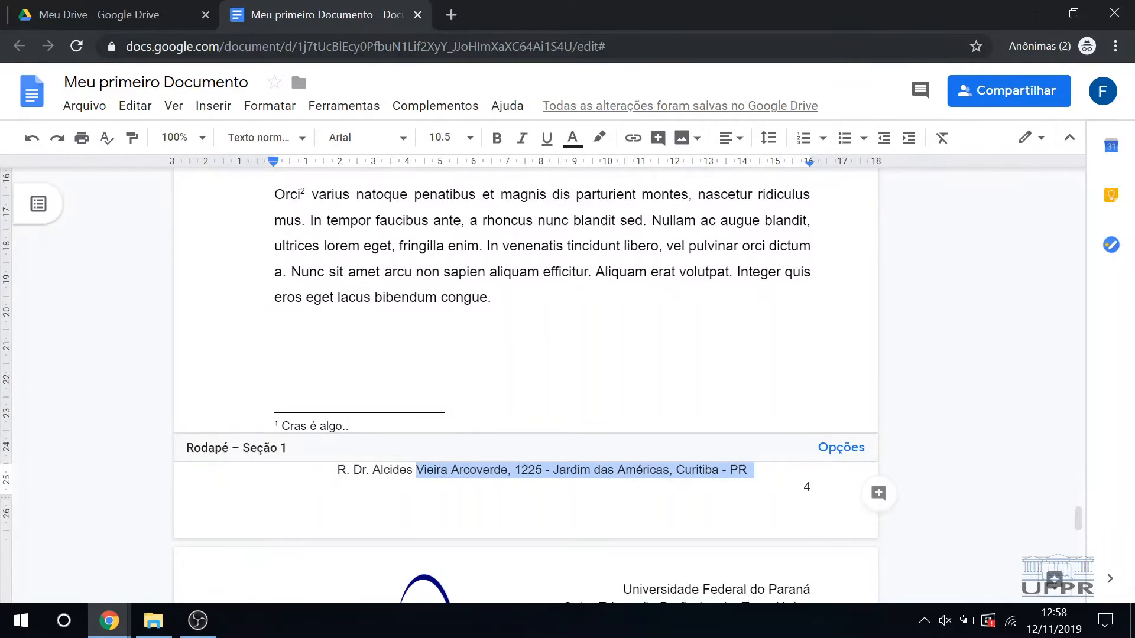
pyautogui.click(810, 487)
pyautogui.click(275, 373)
# Step: Add the text "Teste" on the line below the "Nota de rodapé" heading
pyautogui.scroll(1, 526, 384)
pyautogui.scroll(12, 525, 384)
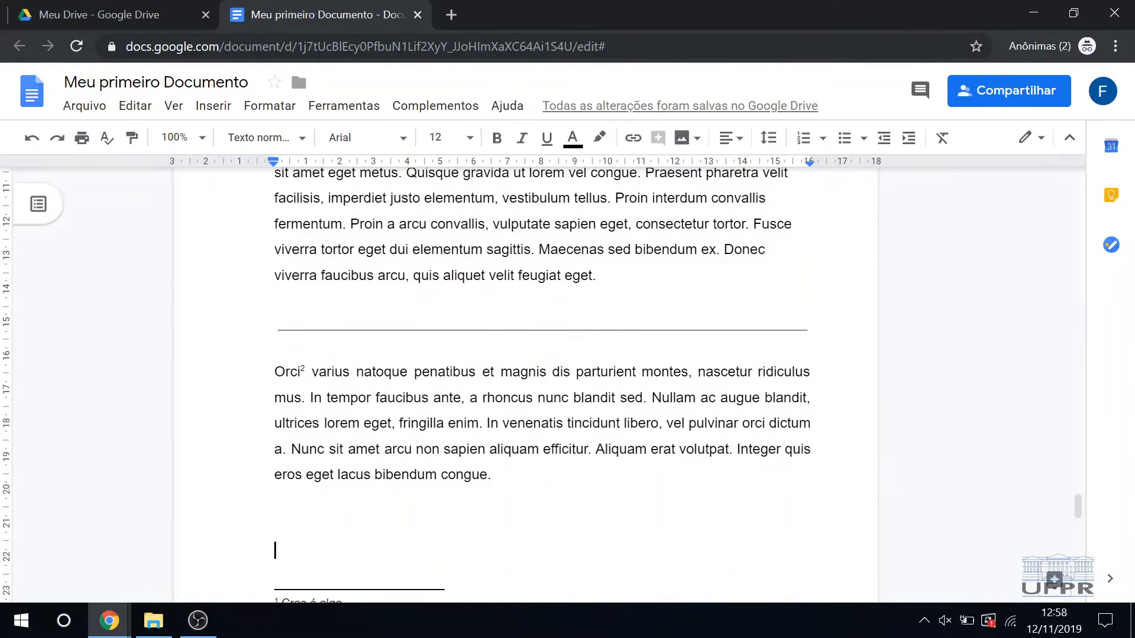
pyautogui.scroll(10, 526, 384)
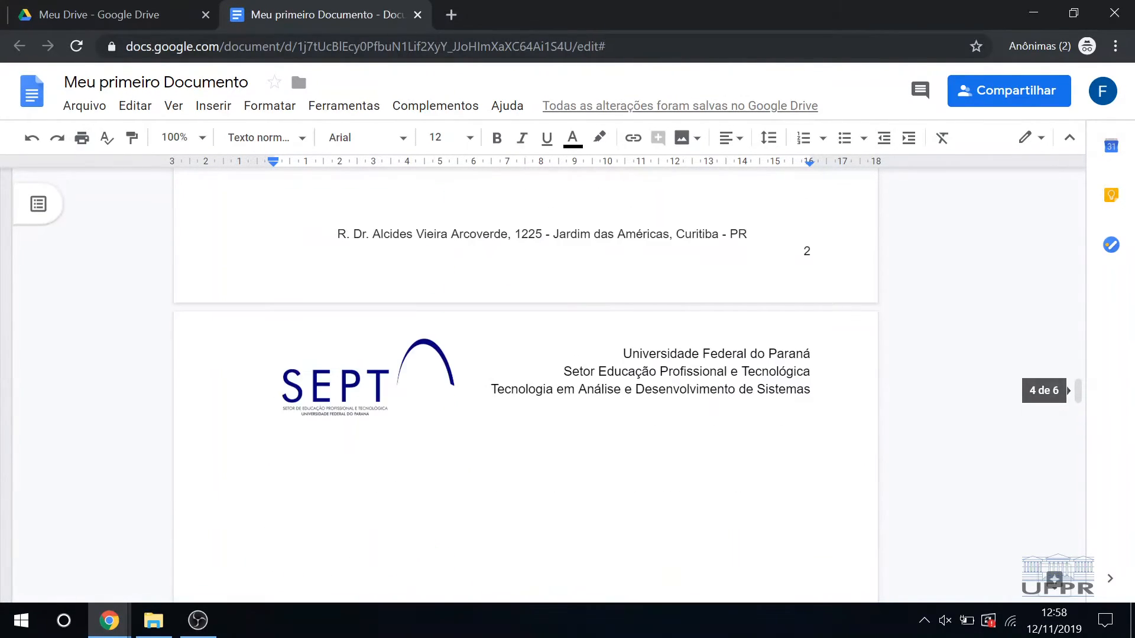
pyautogui.click(438, 432)
pyautogui.press('Return')
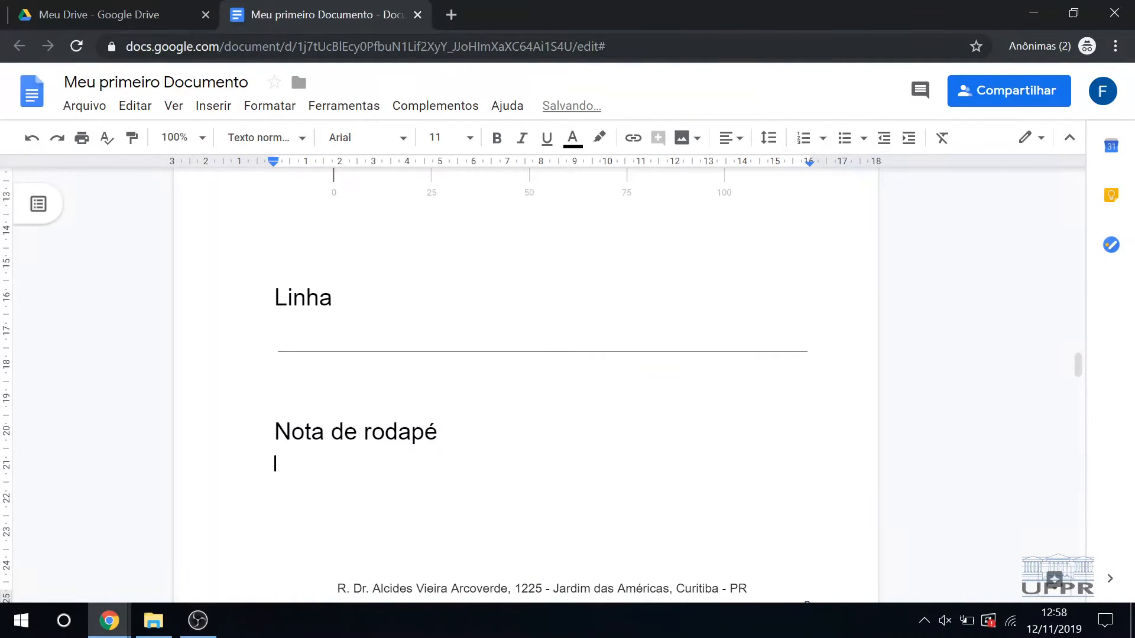
pyautogui.write('Teste')
# Step: Insert a footnote on "Teste" with the text "Teste feito com sucesso!" and return to the body text
pyautogui.hotkey('shift', 'Home')
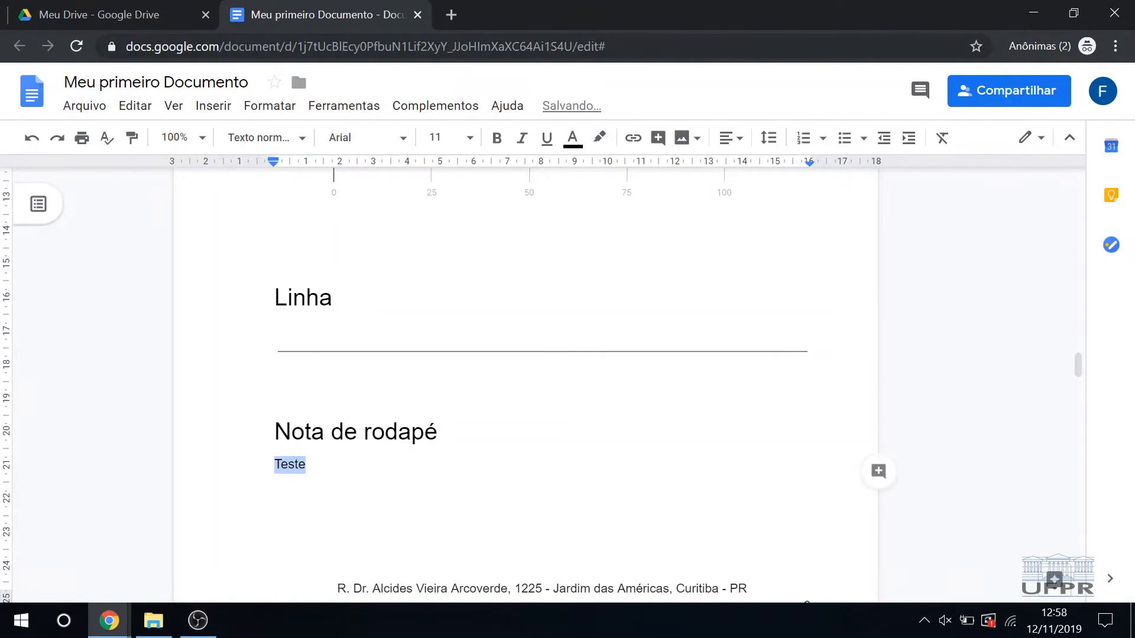
pyautogui.click(212, 105)
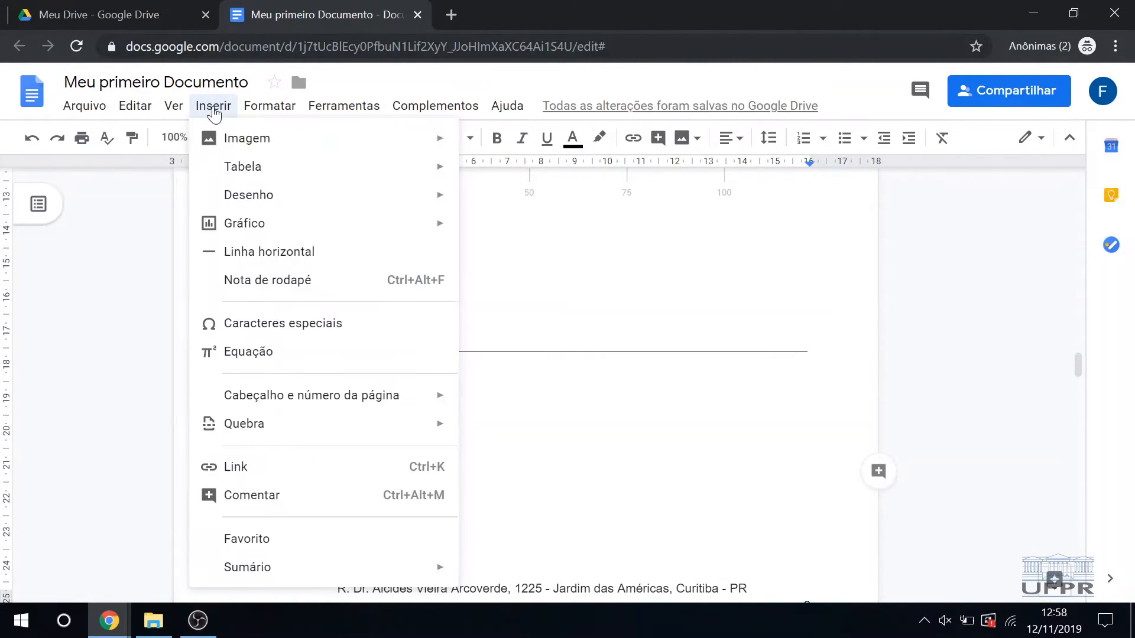
pyautogui.click(339, 283)
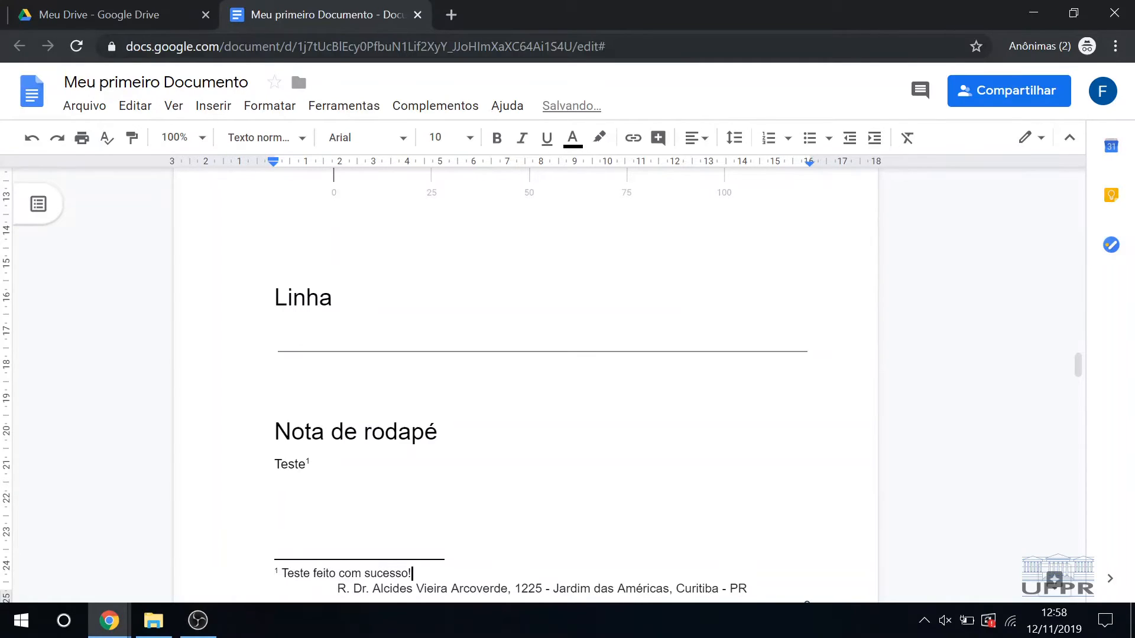
pyautogui.press('Return')
pyautogui.doubleClick(439, 432)
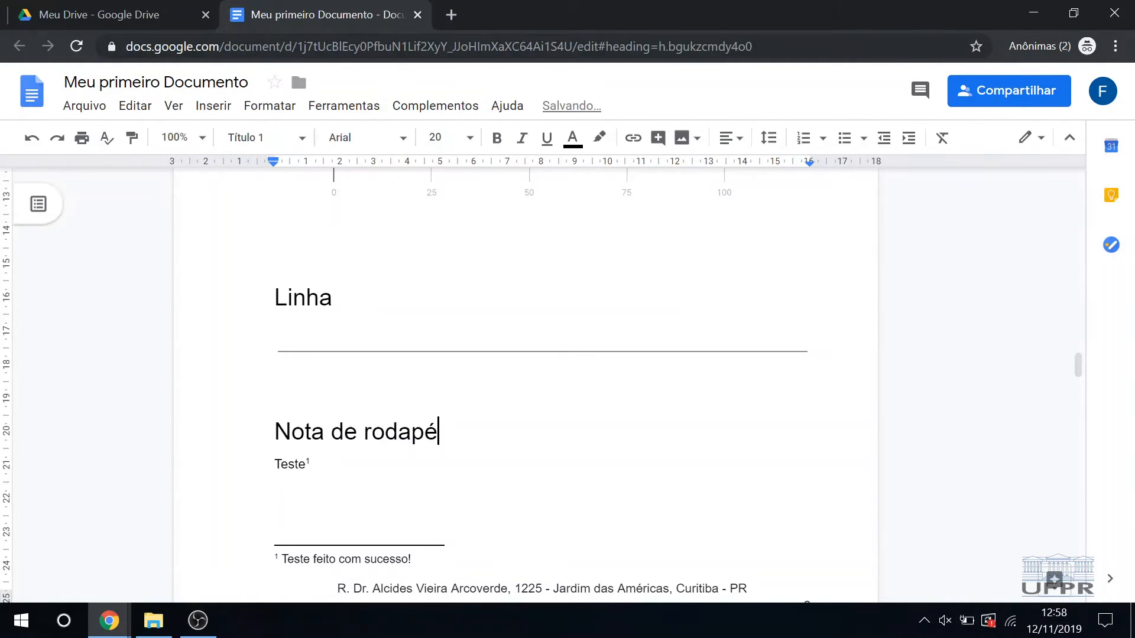
pyautogui.doubleClick(278, 483)
pyautogui.press('BackSpace')
# Step: Check the paragraph style applied to the "Nota de rodapé", "Gráfico" and "Linha" headings
pyautogui.scroll(1, 526, 354)
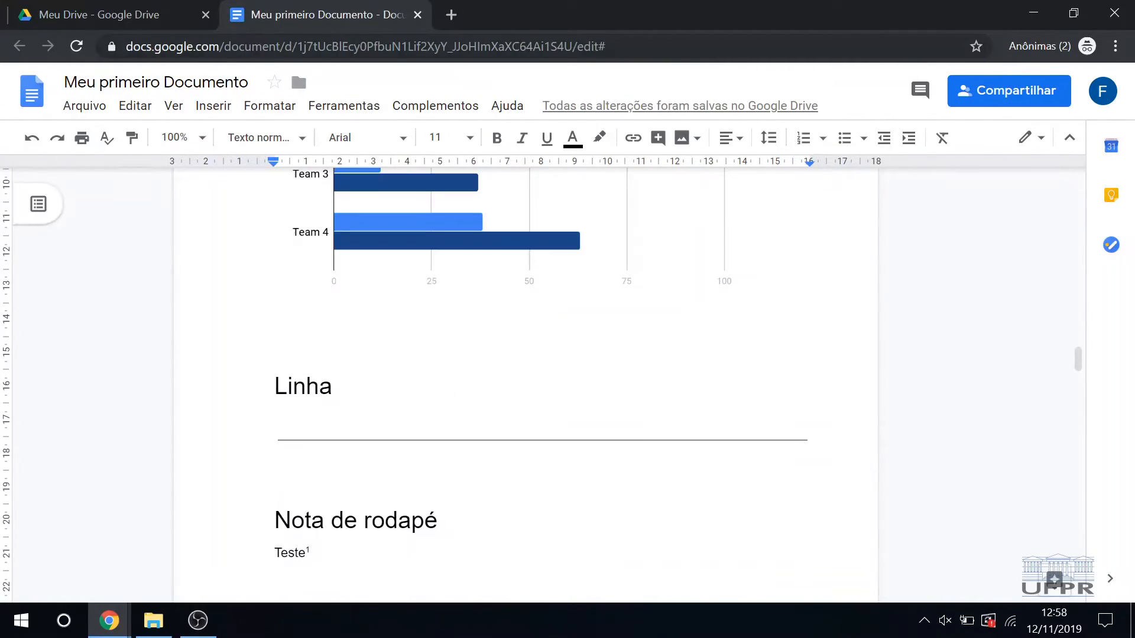
pyautogui.click(322, 483)
pyautogui.click(332, 518)
pyautogui.scroll(1, 332, 518)
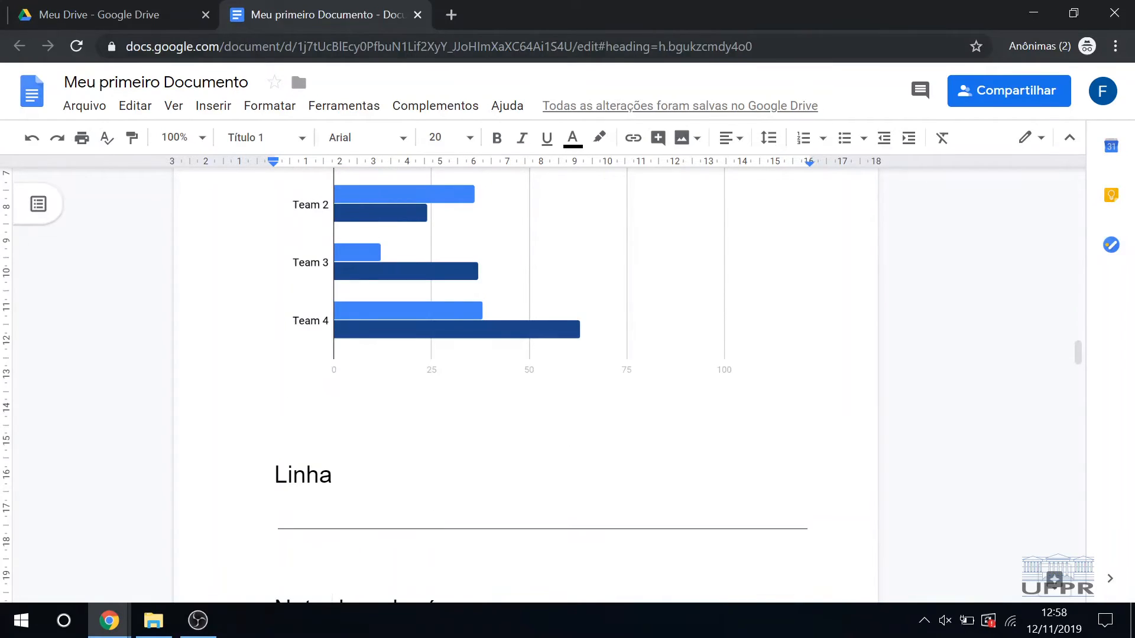
pyautogui.scroll(4, 331, 518)
pyautogui.click(326, 389)
pyautogui.click(353, 388)
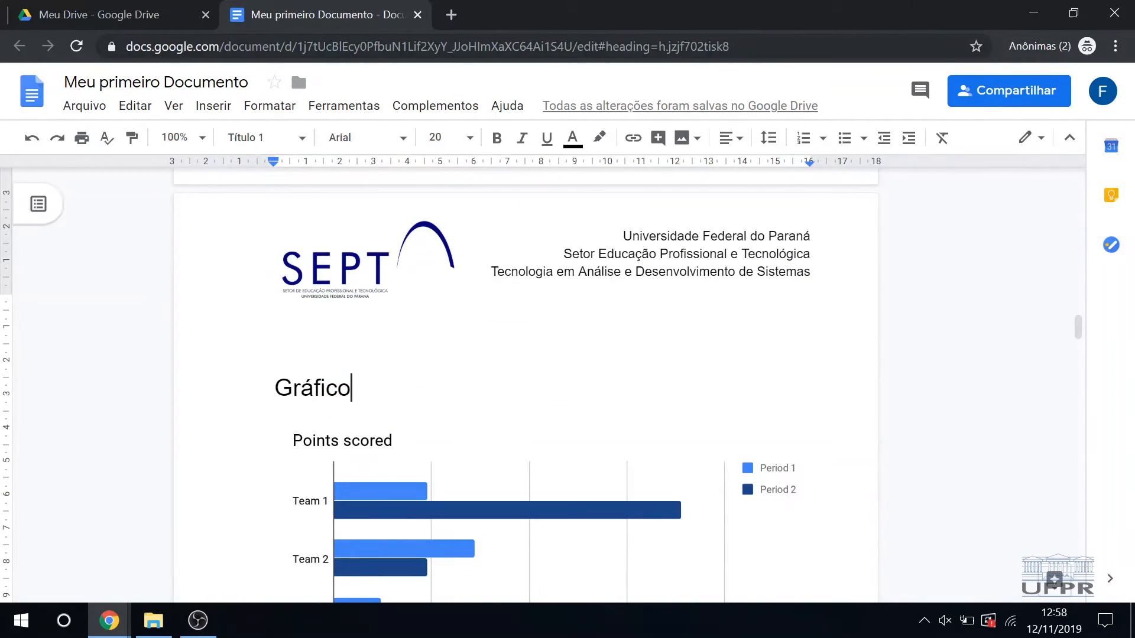
pyautogui.scroll(-5, 526, 384)
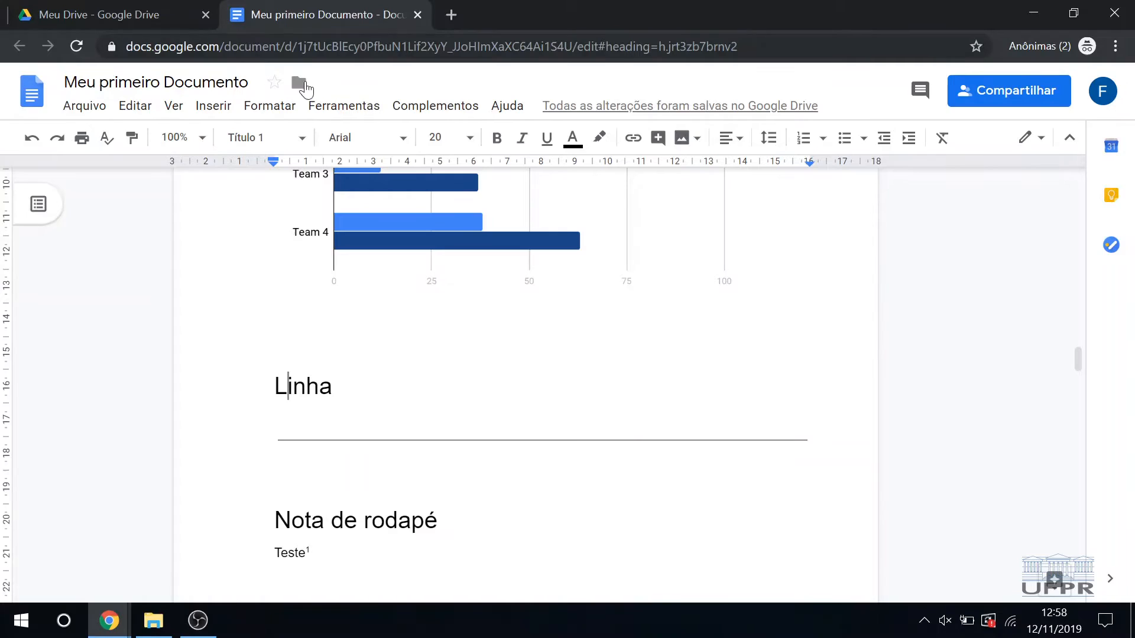
pyautogui.click(270, 105)
pyautogui.moveTo(330, 106)
pyautogui.moveTo(269, 105)
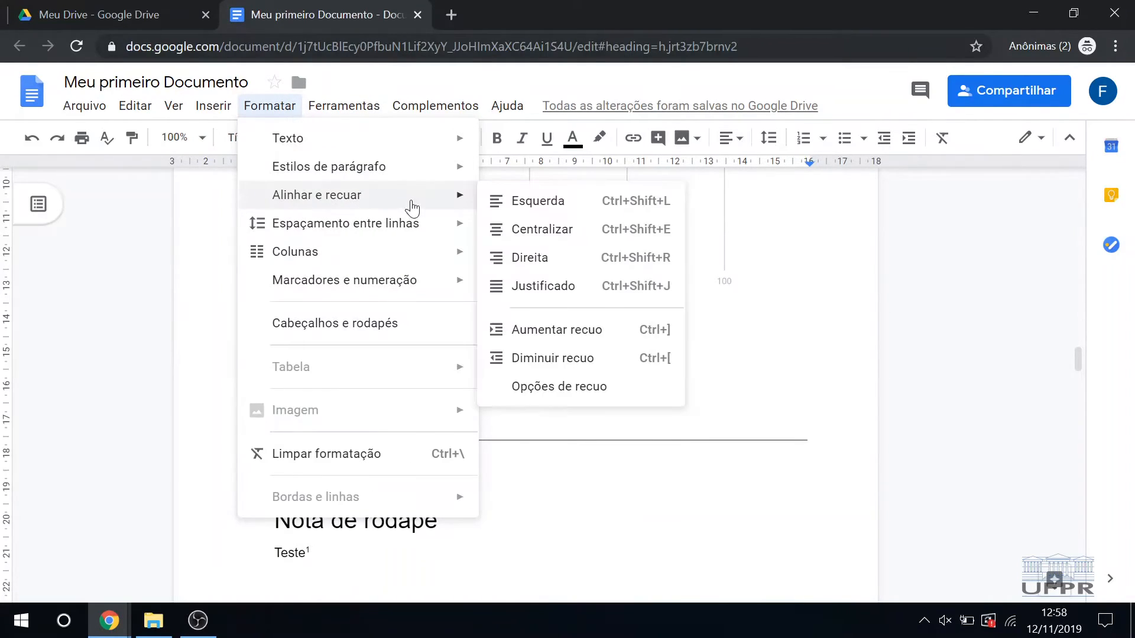
pyautogui.doubleClick(499, 322)
pyautogui.doubleClick(426, 387)
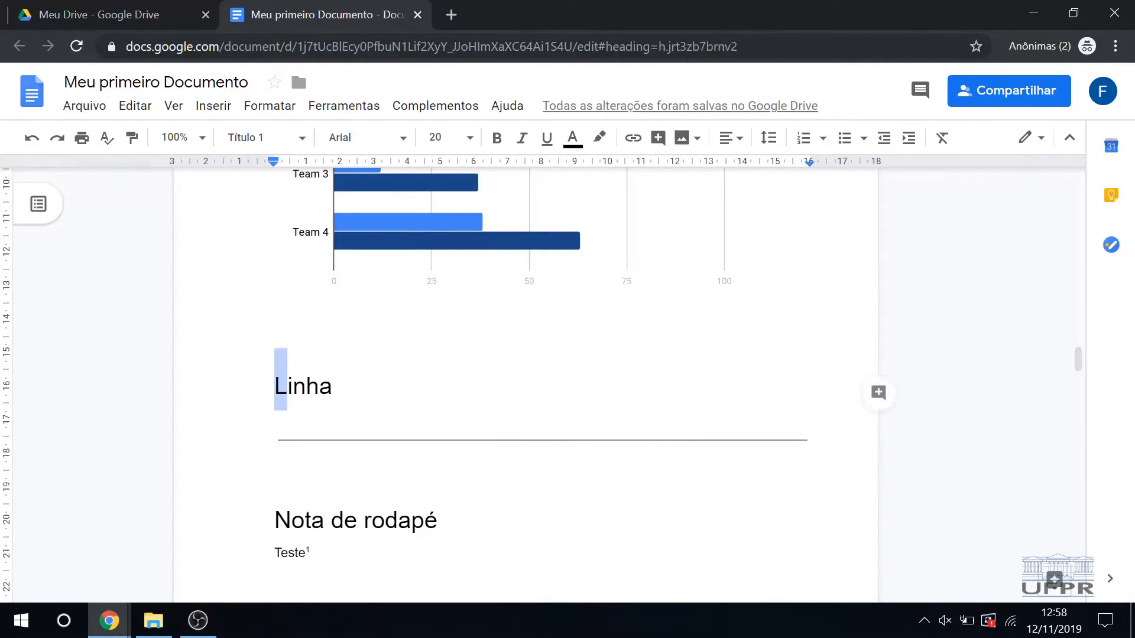
pyautogui.click(418, 391)
# Step: Add a few blank lines above the "Tabela" heading at the start of its page
pyautogui.scroll(6, 418, 392)
pyautogui.scroll(20, 526, 384)
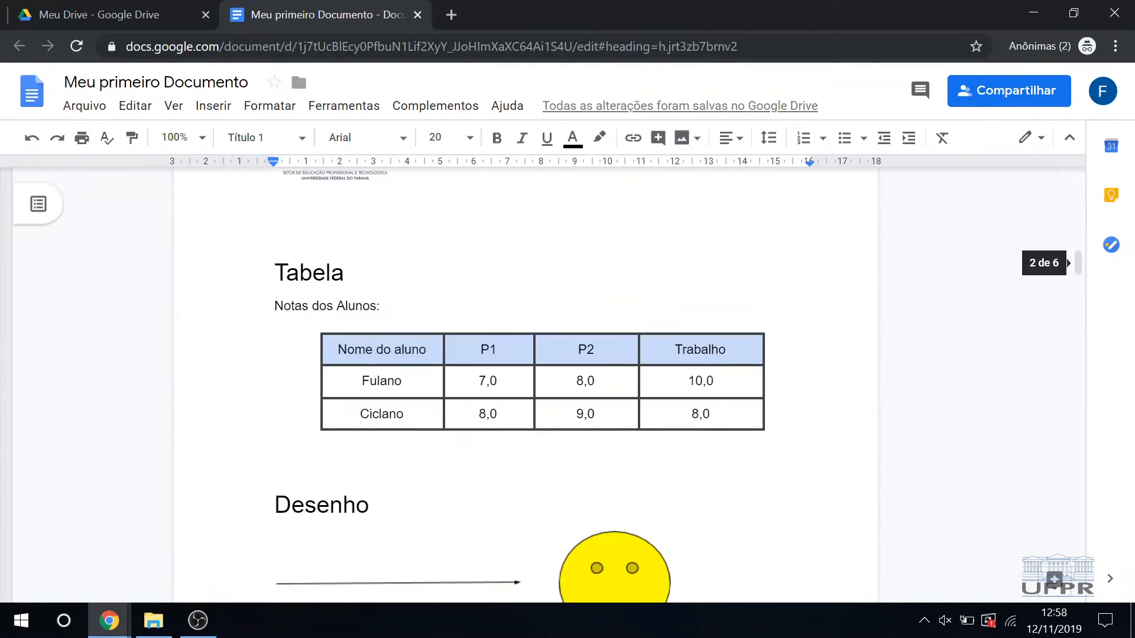
pyautogui.scroll(-5, 526, 384)
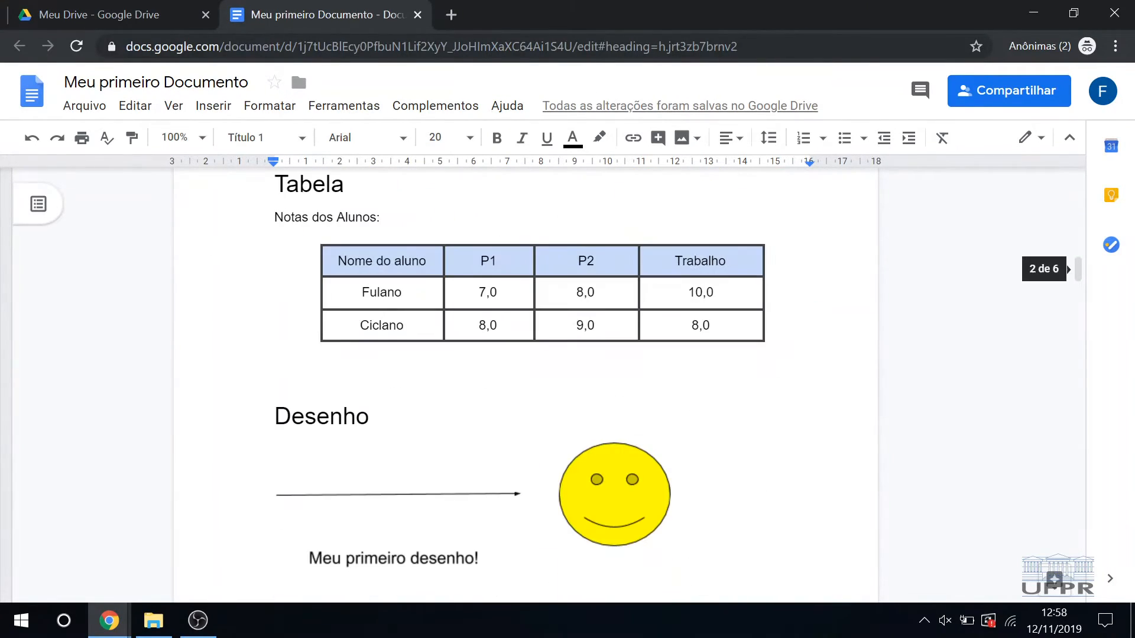
pyautogui.scroll(3, 376, 289)
pyautogui.click(543, 400)
pyautogui.click(317, 447)
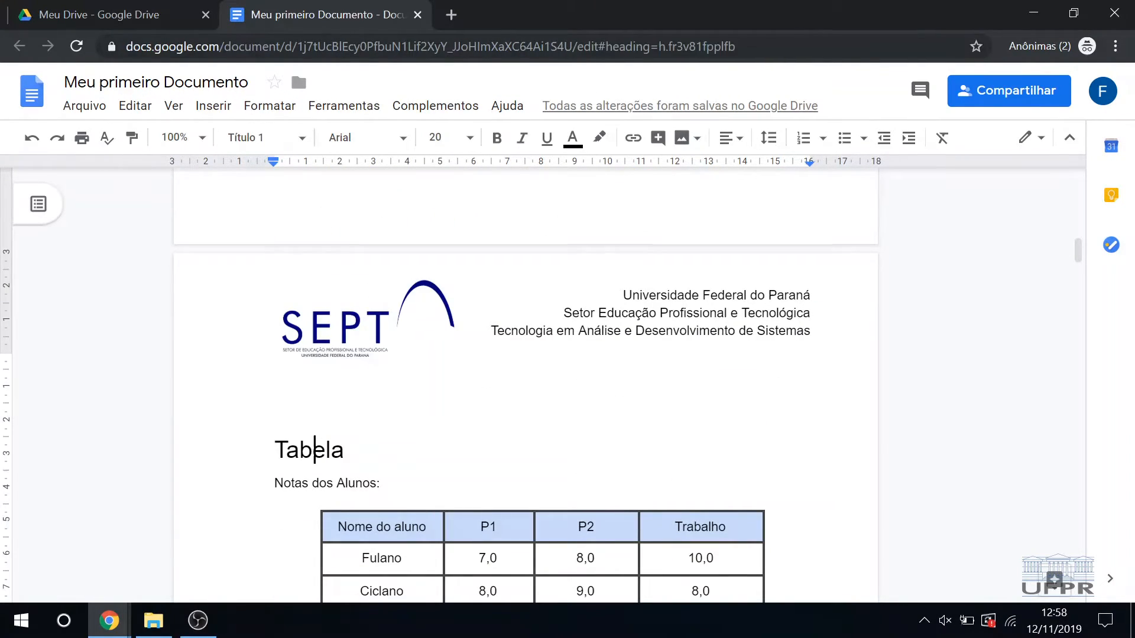
pyautogui.click(543, 400)
pyautogui.press('Return')
pyautogui.press('Return')
pyautogui.press('Return')
pyautogui.press('Return')
pyautogui.press('Return')
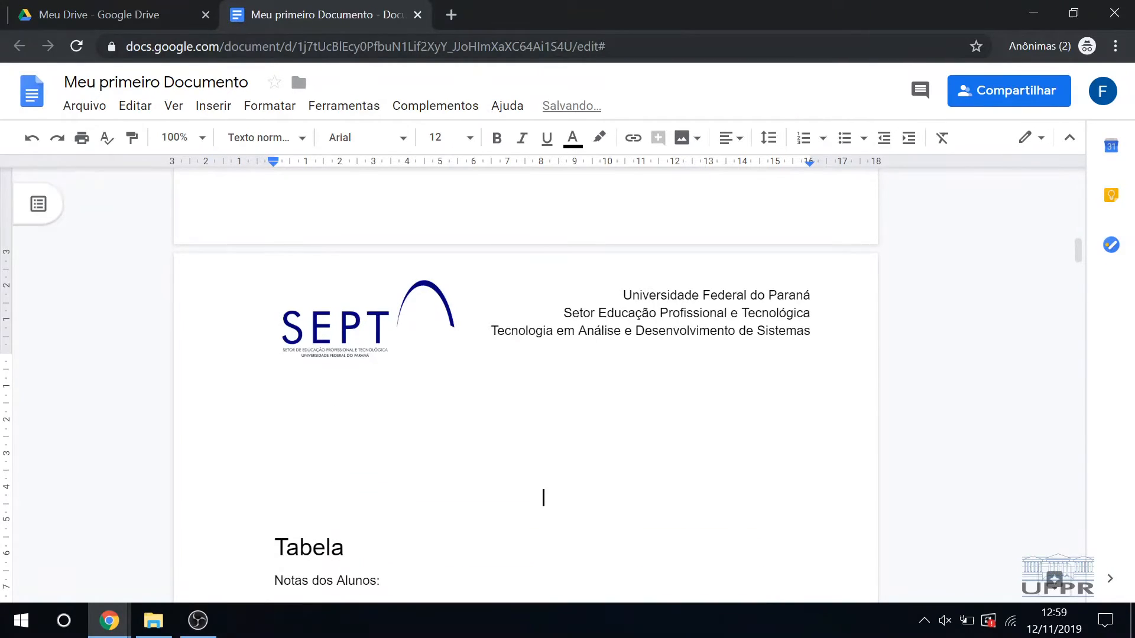
# Step: Insert a table of contents with page numbers in the blank space above the "Tabela" heading
pyautogui.click(216, 114)
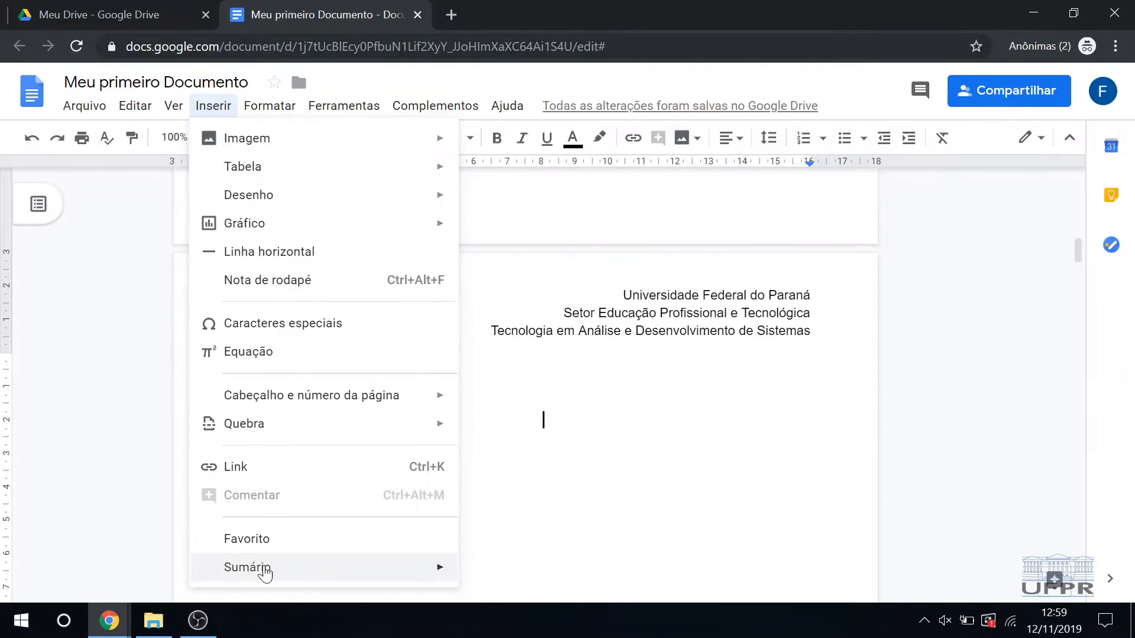
pyautogui.moveTo(265, 576)
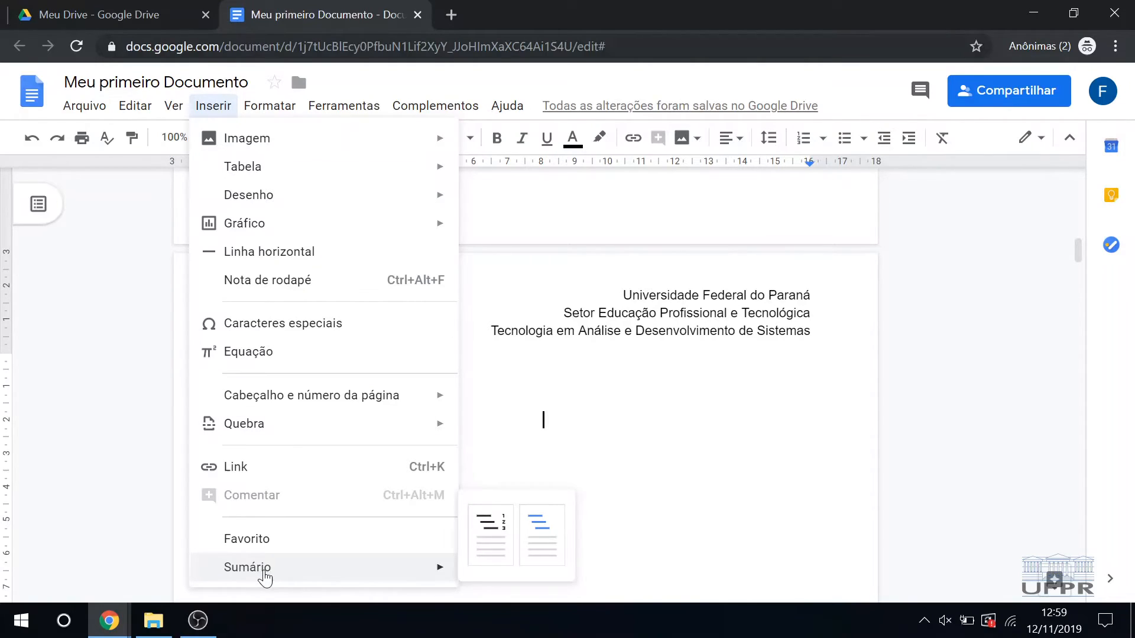
pyautogui.click(489, 561)
pyautogui.scroll(-3, 526, 384)
# Step: Examine the entries, heading links and page numbers in the table of contents
pyautogui.click(804, 349)
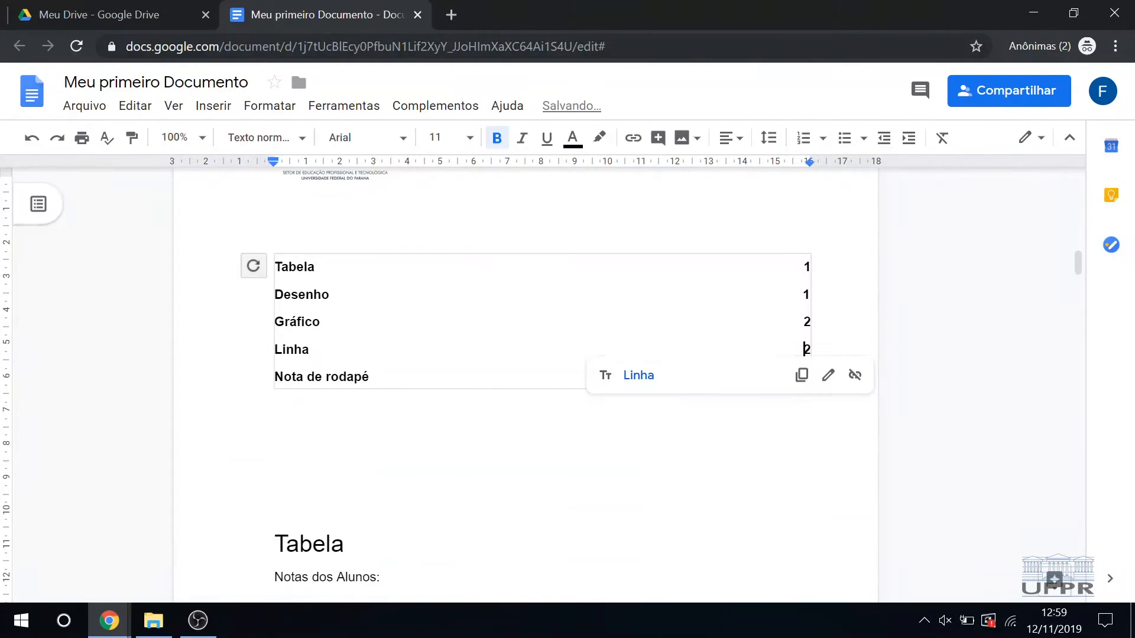
pyautogui.click(805, 294)
pyautogui.click(805, 266)
pyautogui.click(805, 295)
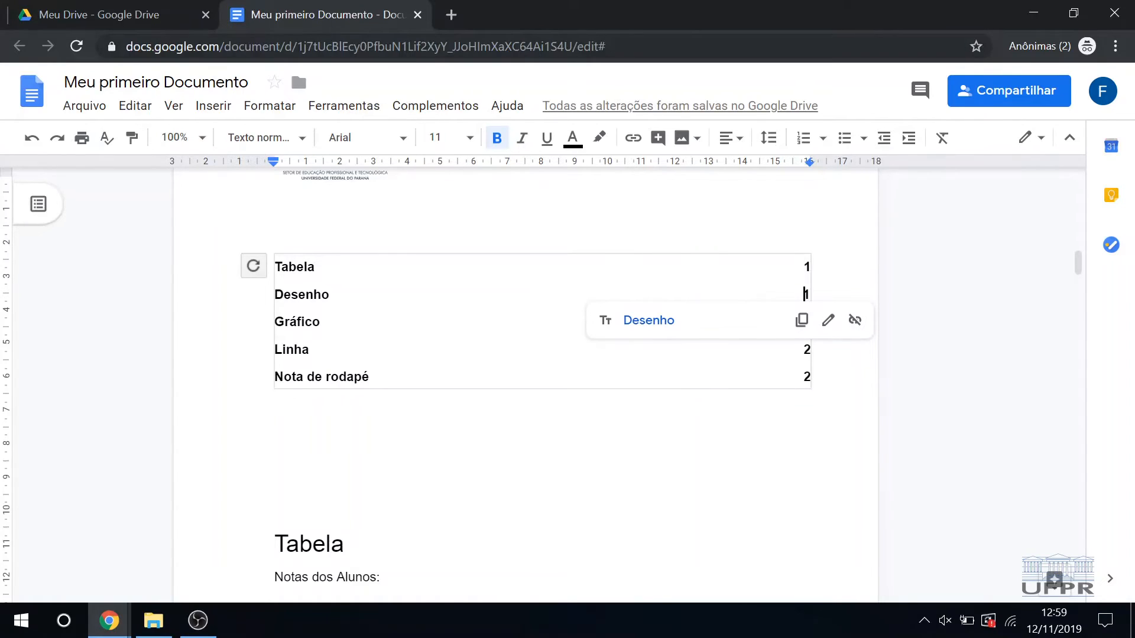
pyautogui.click(805, 349)
pyautogui.click(354, 376)
pyautogui.click(805, 322)
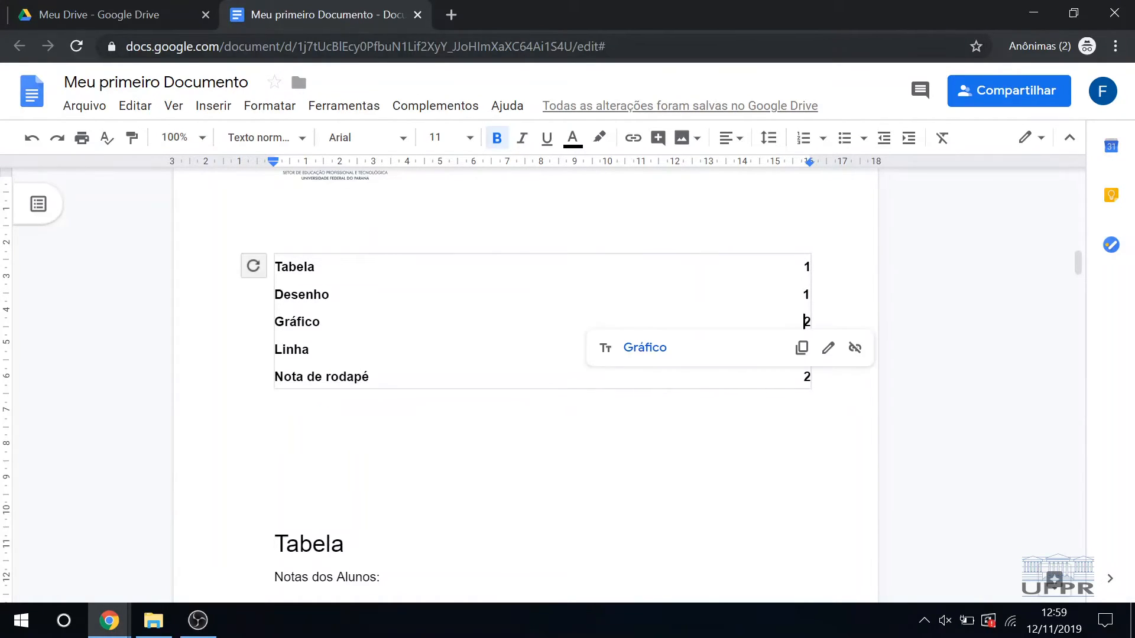
pyautogui.click(330, 295)
pyautogui.scroll(-1, 524, 384)
pyautogui.click(275, 308)
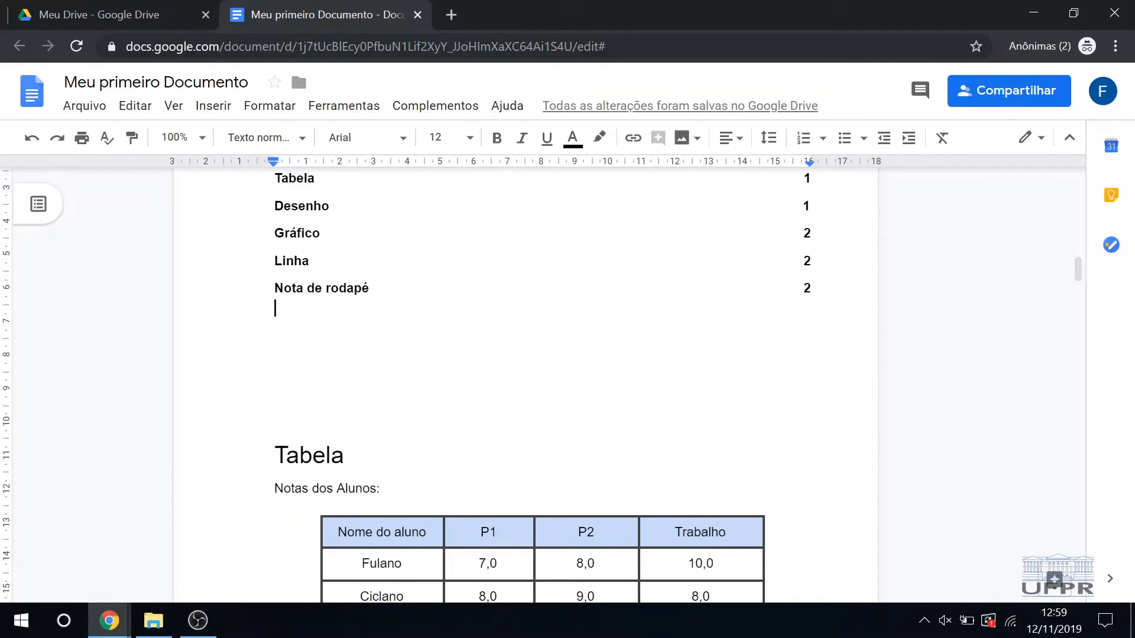
pyautogui.moveTo(803, 290); pyautogui.dragTo(190, 173)
pyautogui.click(297, 234)
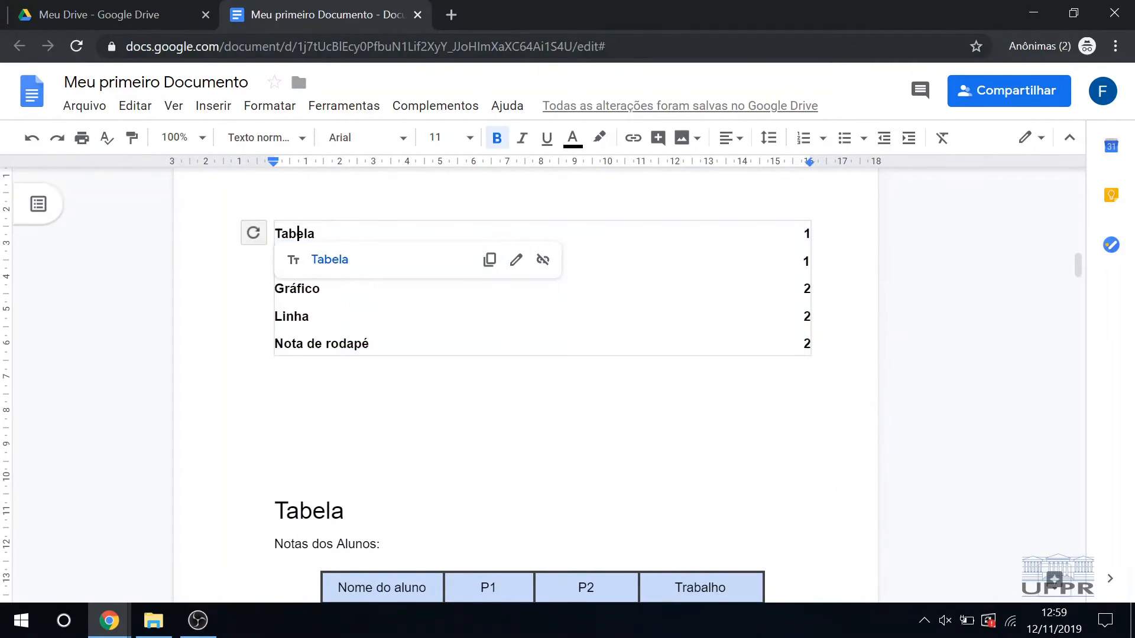
# Step: Compare the page numbers in the table of contents with the pages holding the "Tabela", "Desenho" and "Gráfico" sections
pyautogui.scroll(-7, 311, 278)
pyautogui.scroll(3, 311, 278)
pyautogui.scroll(5, 327, 301)
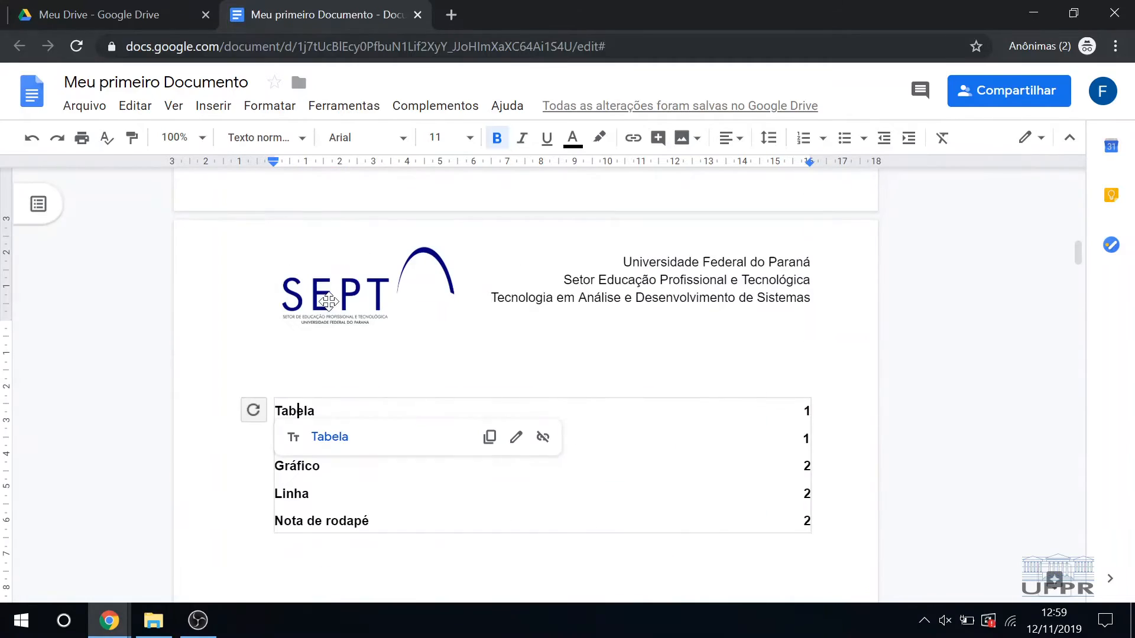
pyautogui.scroll(-1, 542, 471)
pyautogui.click(542, 471)
pyautogui.scroll(-6, 542, 471)
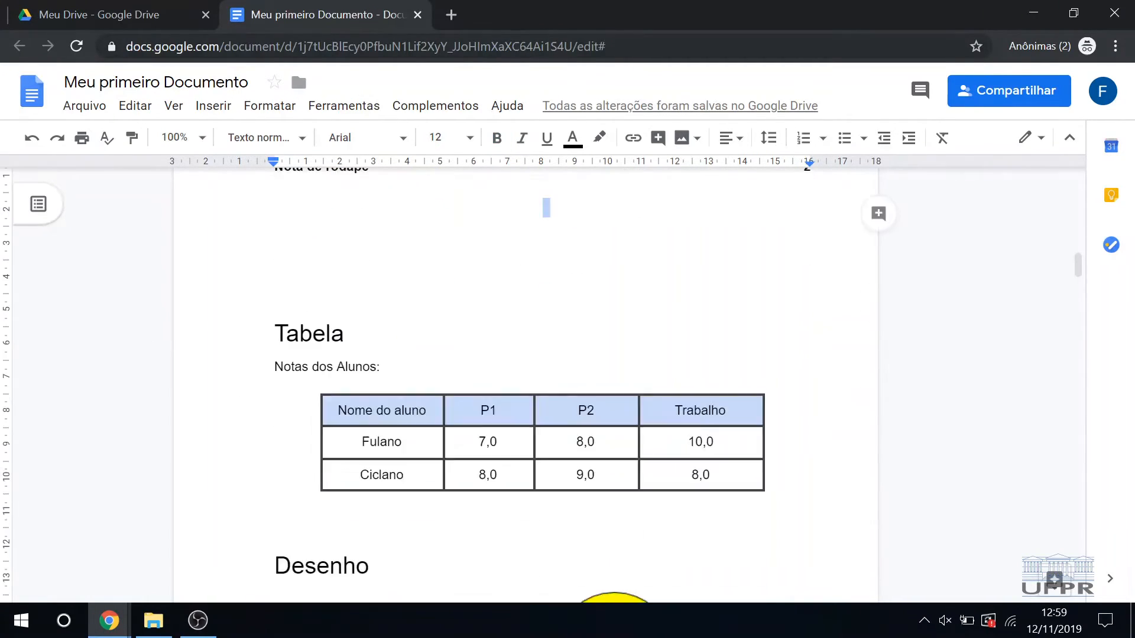
pyautogui.scroll(-10, 532, 342)
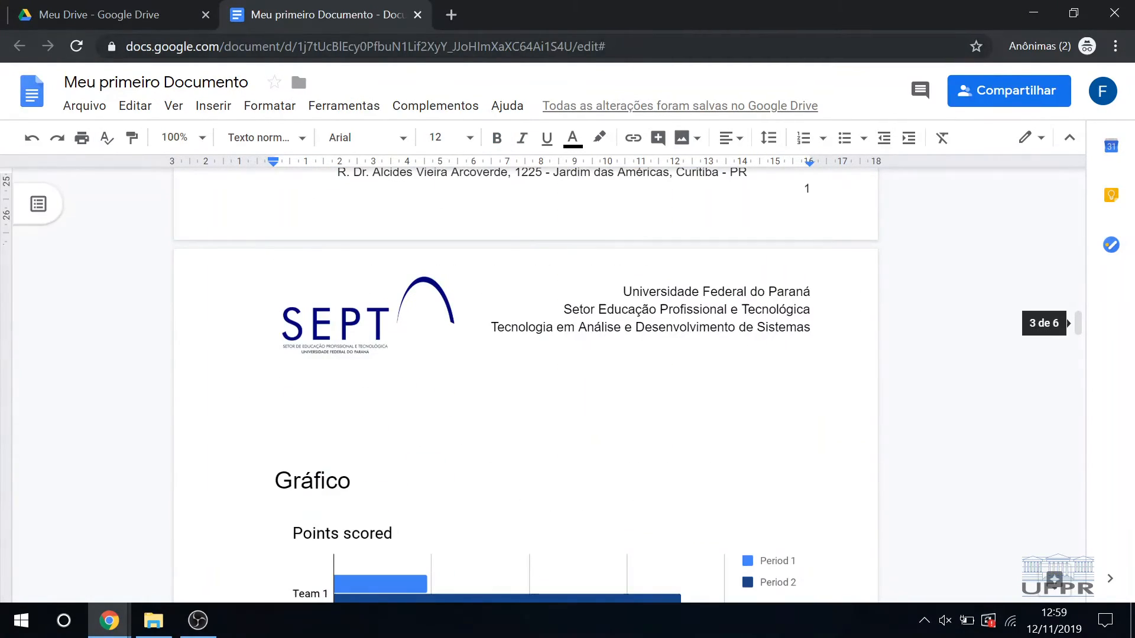
pyautogui.scroll(-3, 371, 357)
pyautogui.scroll(17, 434, 435)
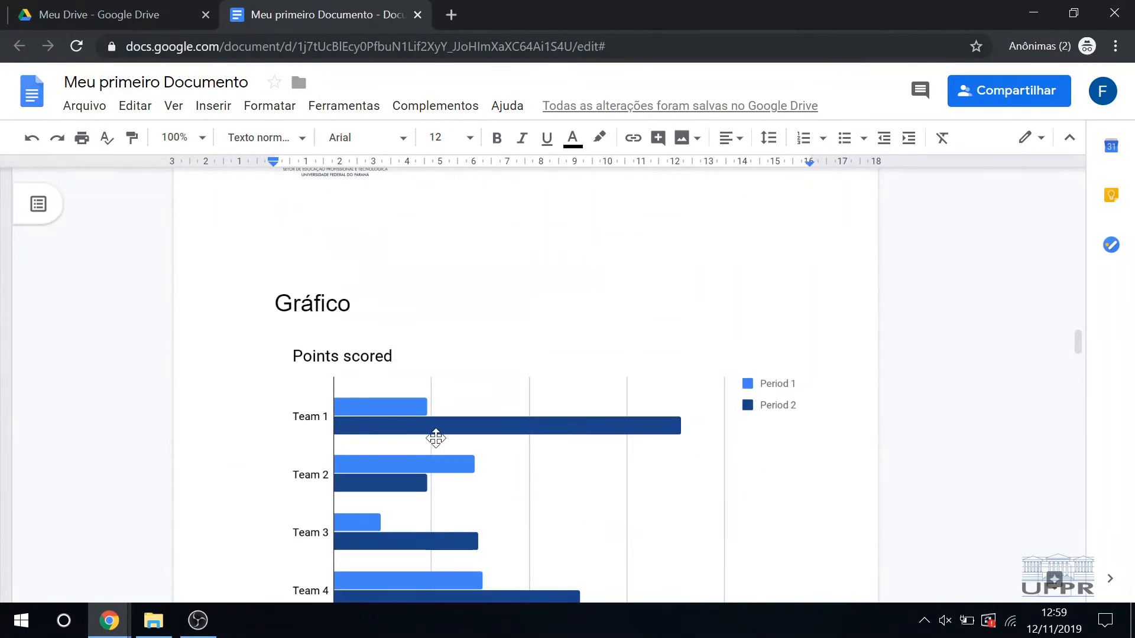
pyautogui.scroll(10, 468, 444)
pyautogui.click(806, 494)
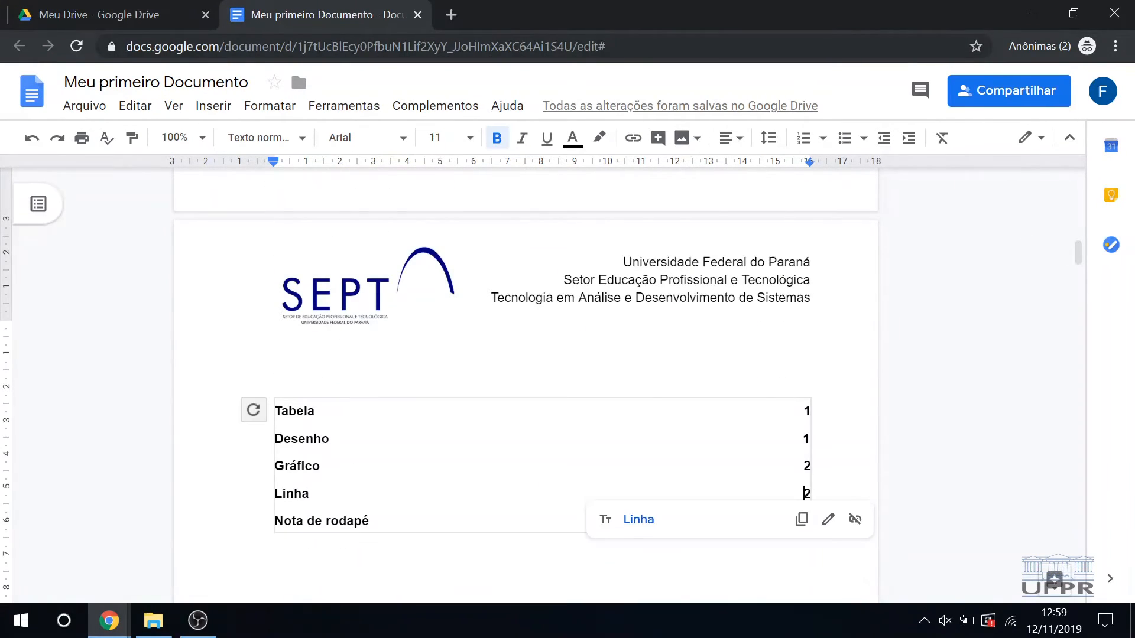
pyautogui.scroll(-7, 806, 494)
pyautogui.moveTo(274, 300); pyautogui.dragTo(381, 299)
pyautogui.click(217, 107)
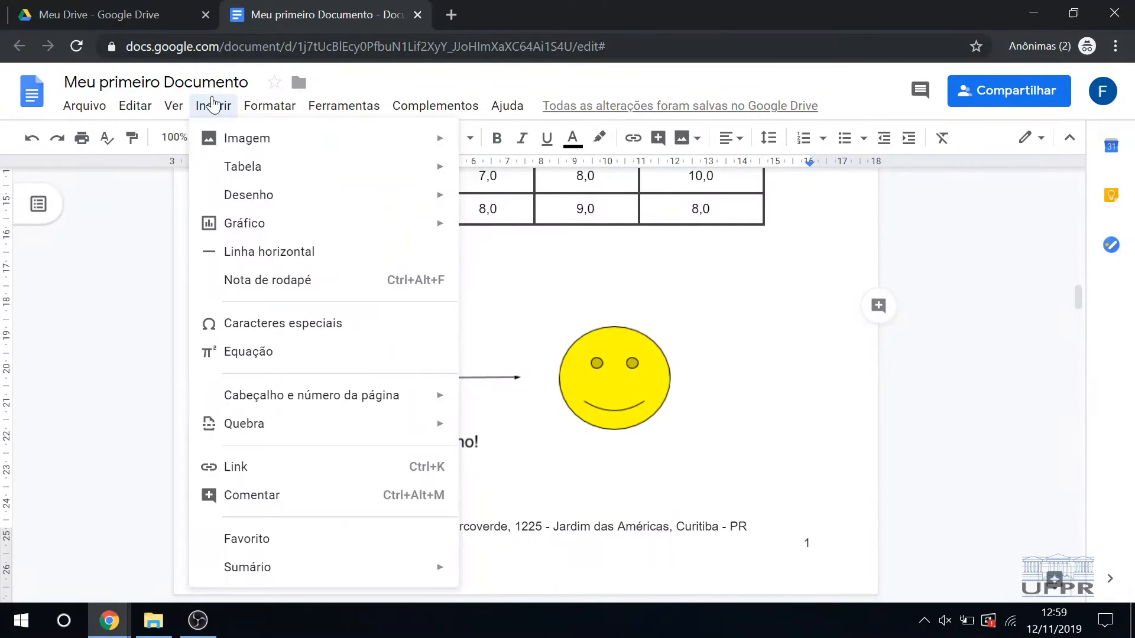
pyautogui.click(476, 289)
pyautogui.scroll(3, 476, 290)
pyautogui.scroll(-1, 520, 384)
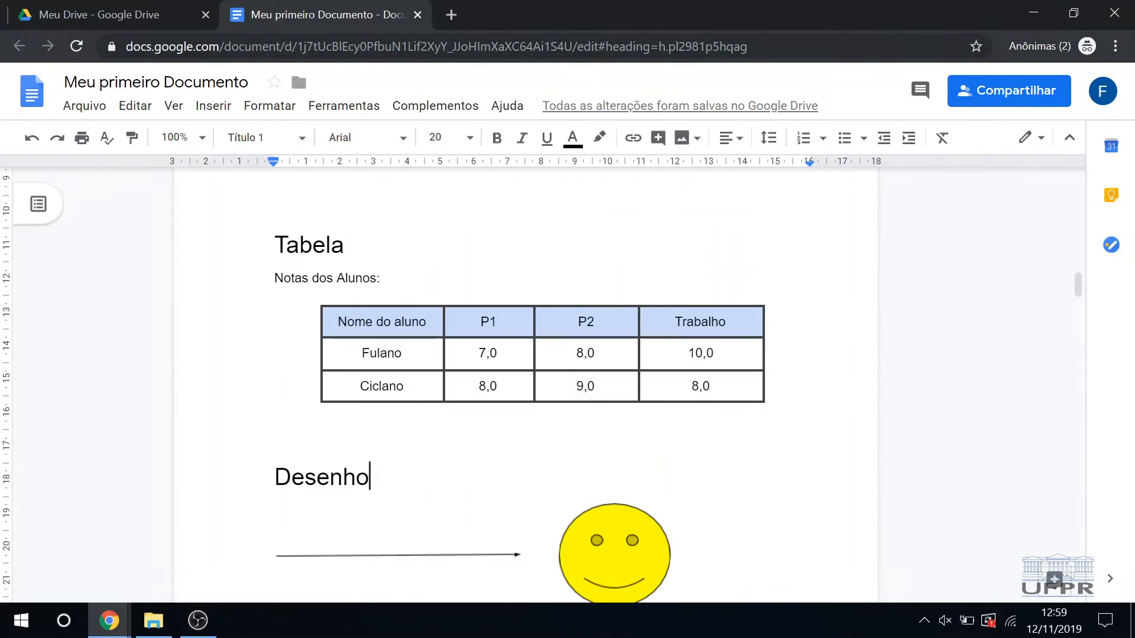
# Step: Apply the Título 2 paragraph style to the "Desenho" heading
pyautogui.moveTo(275, 476); pyautogui.dragTo(382, 476)
pyautogui.click(228, 107)
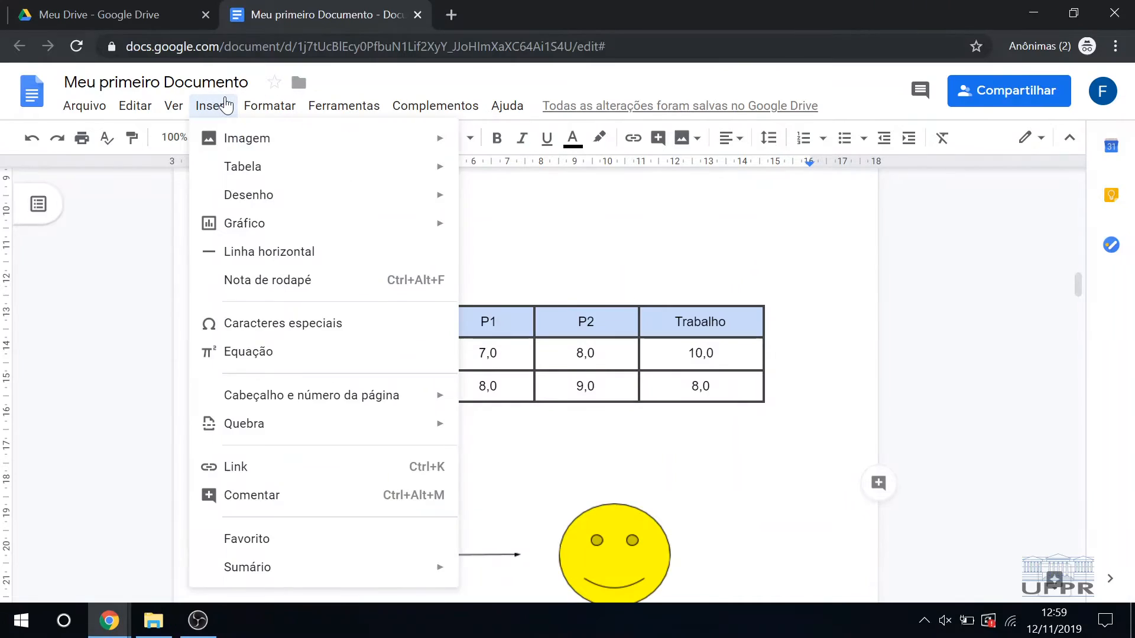
pyautogui.moveTo(272, 107)
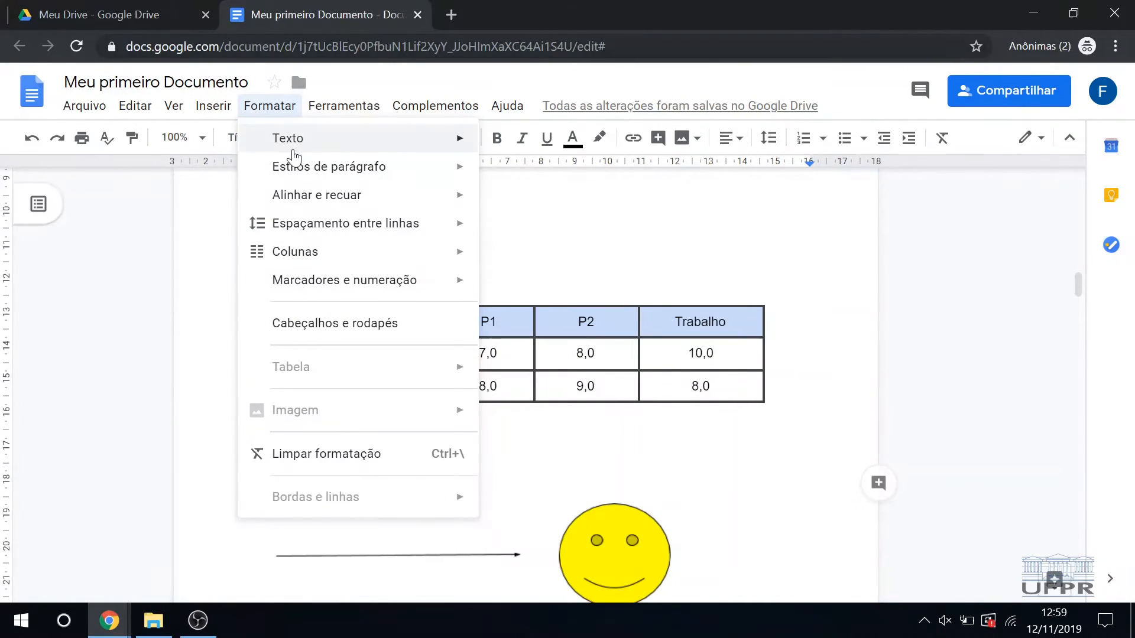
pyautogui.moveTo(294, 164)
pyautogui.moveTo(548, 307)
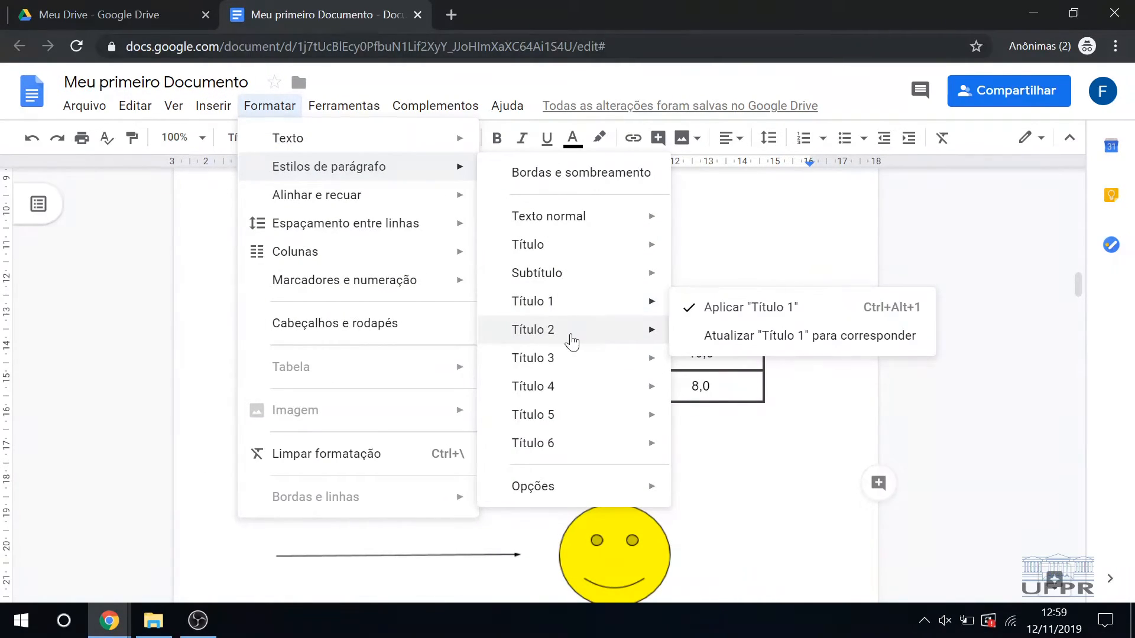
pyautogui.moveTo(582, 334)
pyautogui.click(720, 335)
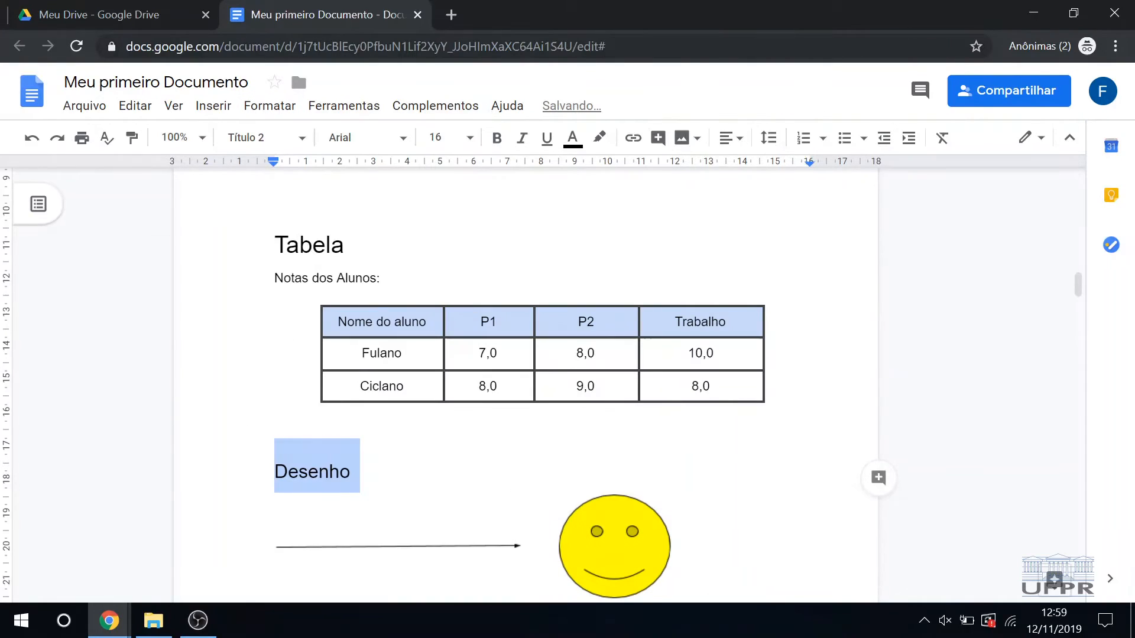
# Step: Update the table of contents to reflect the new level of the "Desenho" heading
pyautogui.scroll(5, 528, 414)
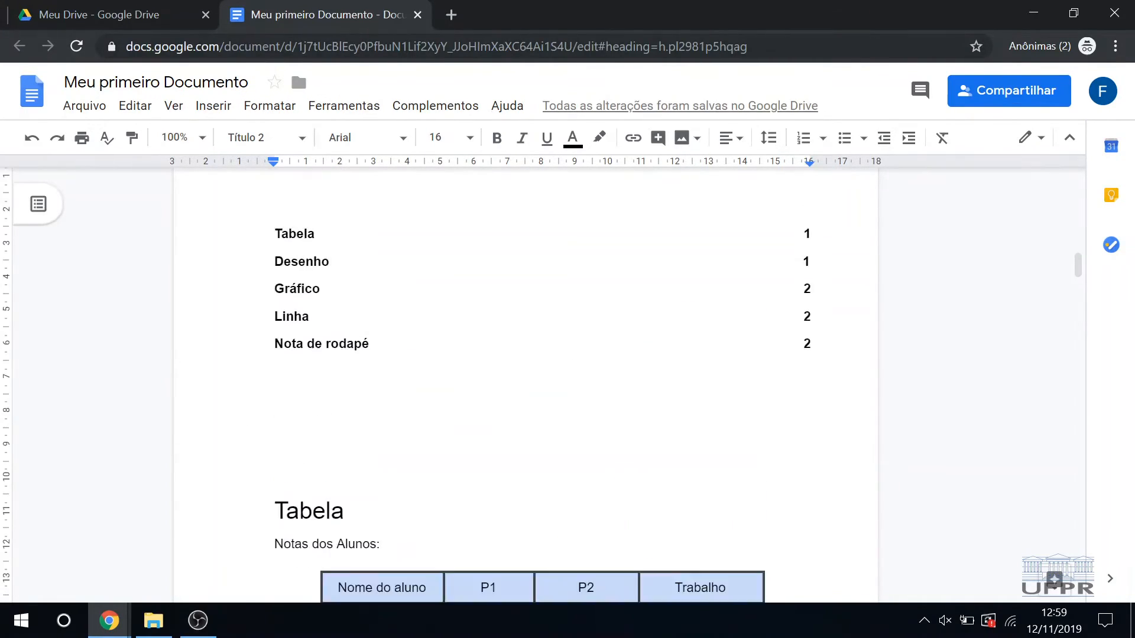
pyautogui.click(804, 465)
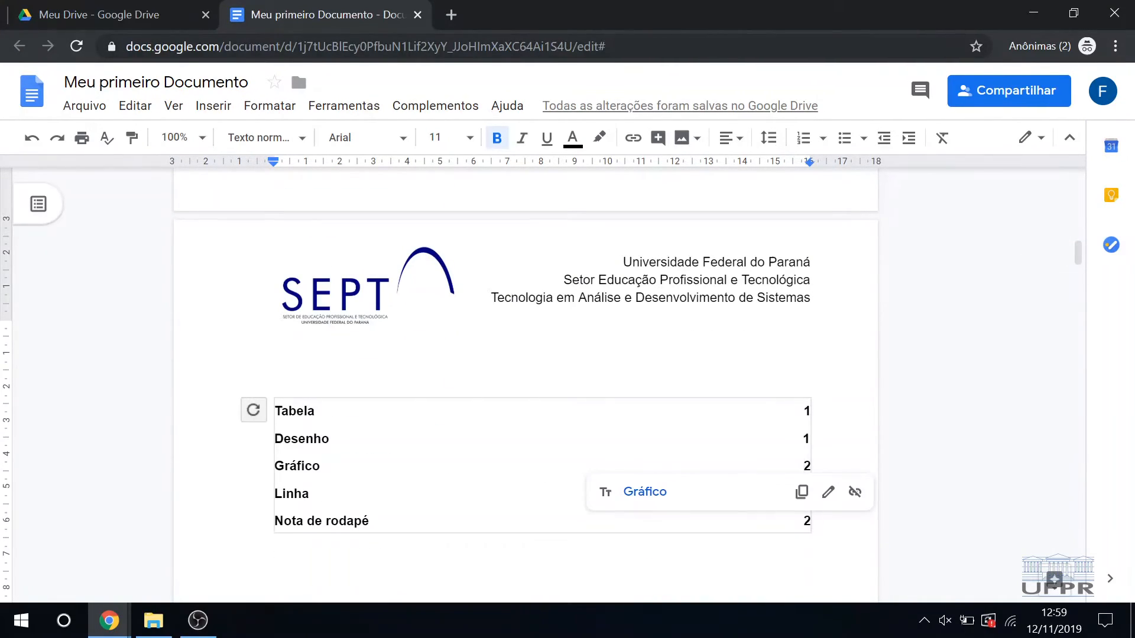
pyautogui.click(253, 410)
pyautogui.click(805, 430)
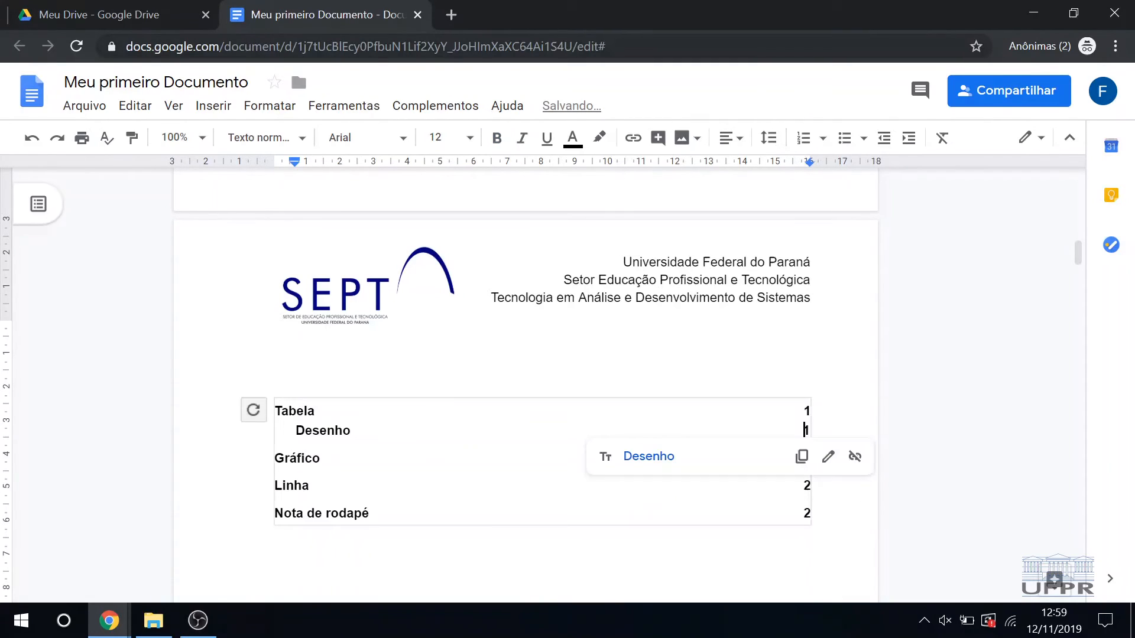
# Step: Remove the bold formatting from the "Desenho" entry text in the table of contents
pyautogui.moveTo(304, 431); pyautogui.dragTo(803, 430)
pyautogui.click(803, 431)
pyautogui.click(296, 430)
pyautogui.moveTo(296, 430); pyautogui.dragTo(343, 430)
pyautogui.click(804, 430)
pyautogui.click(295, 430)
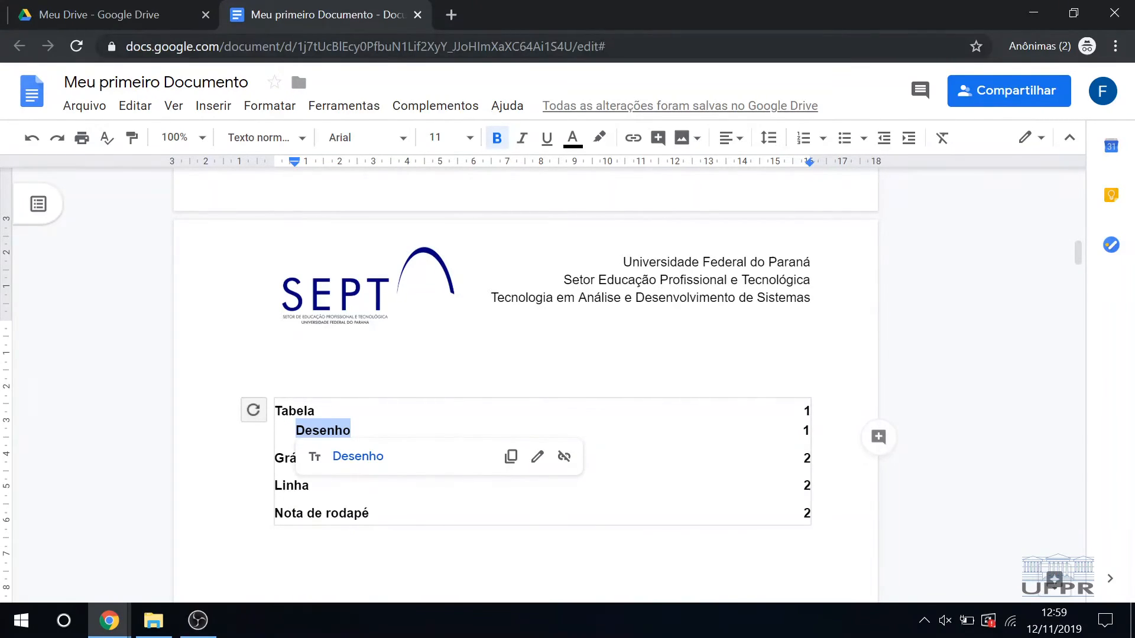
pyautogui.hotkey('ctrl', 'b')
pyautogui.click(804, 411)
pyautogui.click(327, 430)
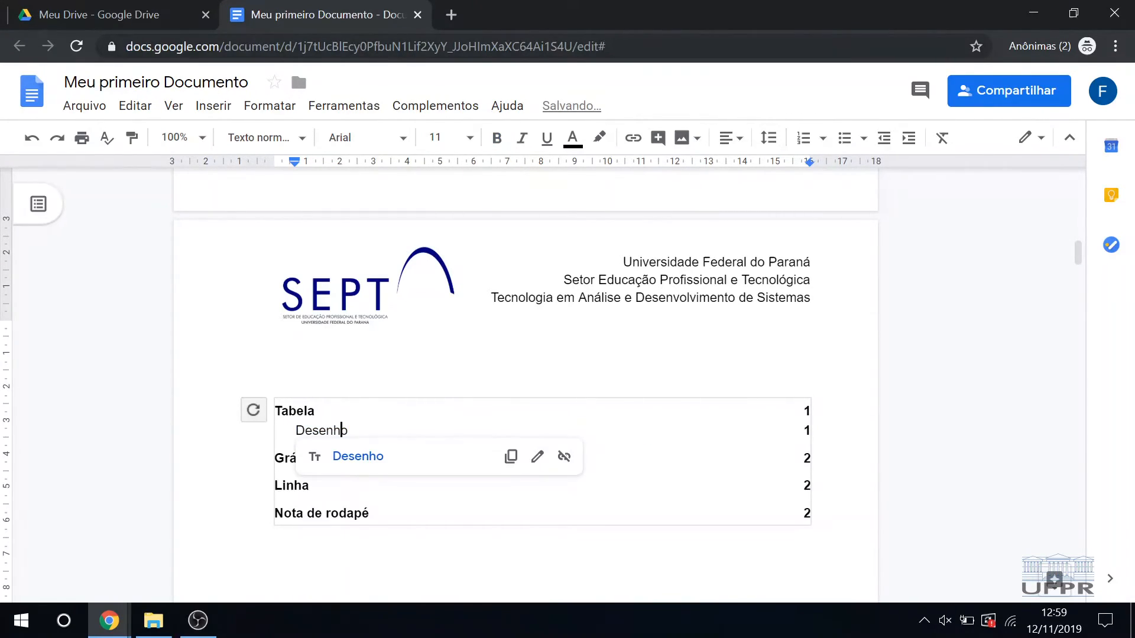
# Step: Fill the space between the "Desenho" entry and its page number with a line of non-bold dots
pyautogui.click(803, 430)
pyautogui.moveTo(341, 430)
pyautogui.mouseDown()
pyautogui.moveTo(804, 411)
pyautogui.moveTo(341, 431)
pyautogui.mouseUp()
pyautogui.click(349, 430)
pyautogui.hotkey('ctrl', 'b')
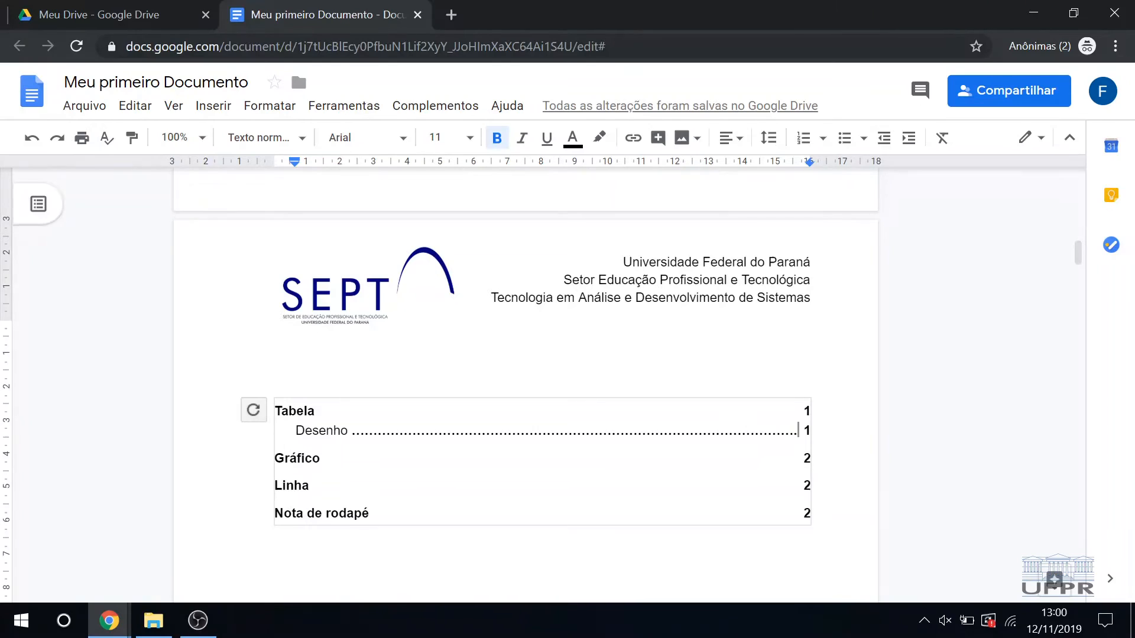
pyautogui.moveTo(352, 431); pyautogui.dragTo(803, 431)
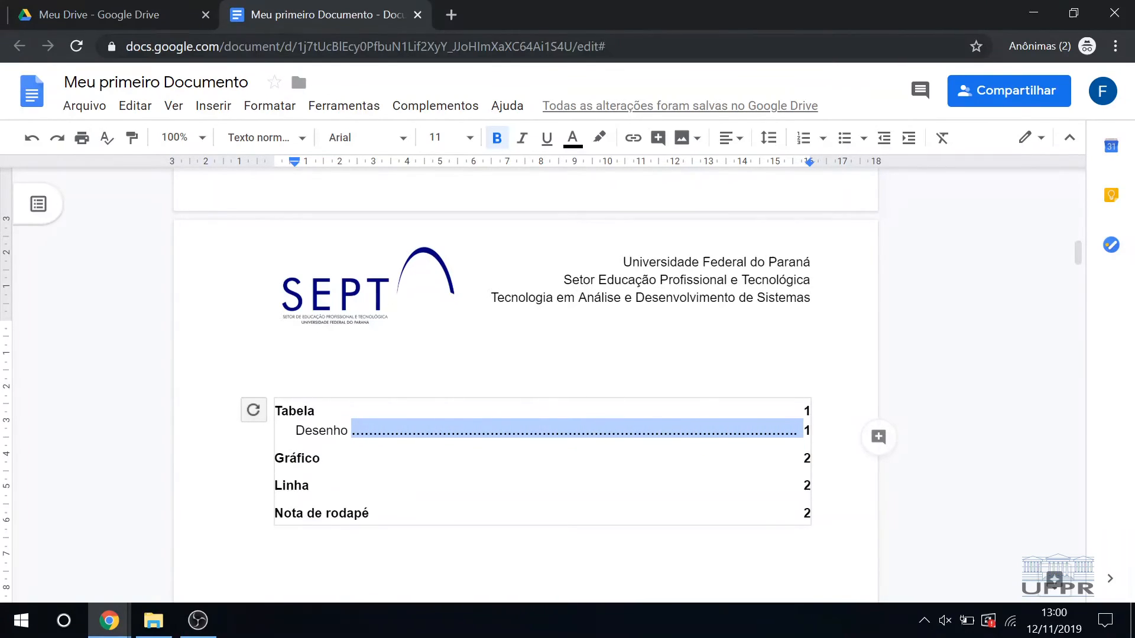
pyautogui.click(498, 139)
pyautogui.click(560, 430)
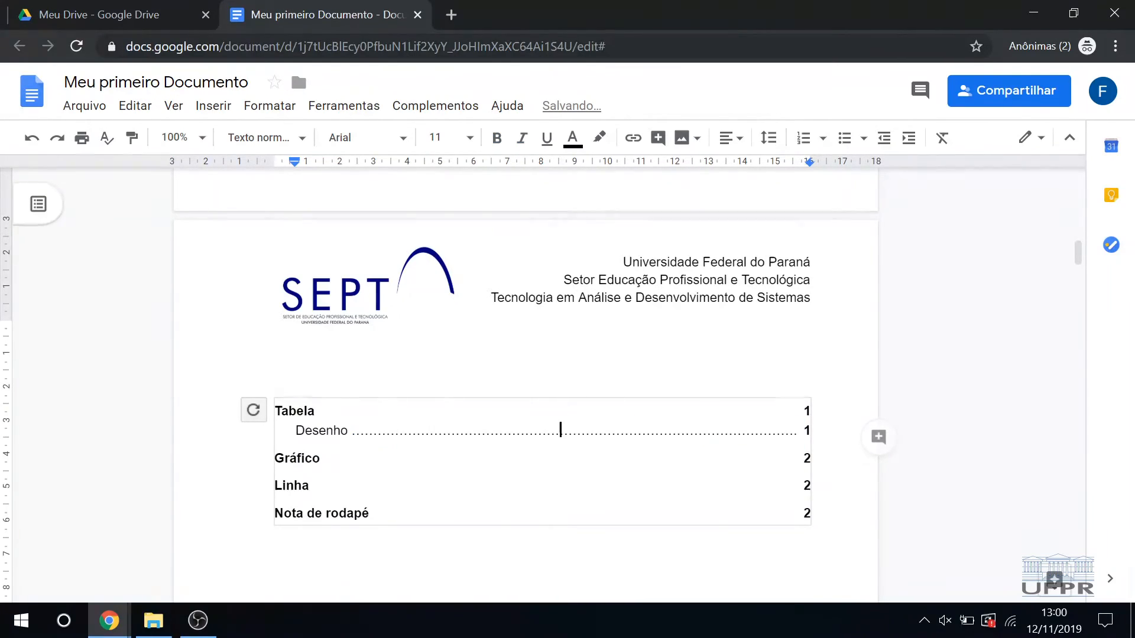
# Step: Add the title "Sumário" centered on the line above the table of contents
pyautogui.scroll(-2, 561, 340)
pyautogui.scroll(-2, 560, 342)
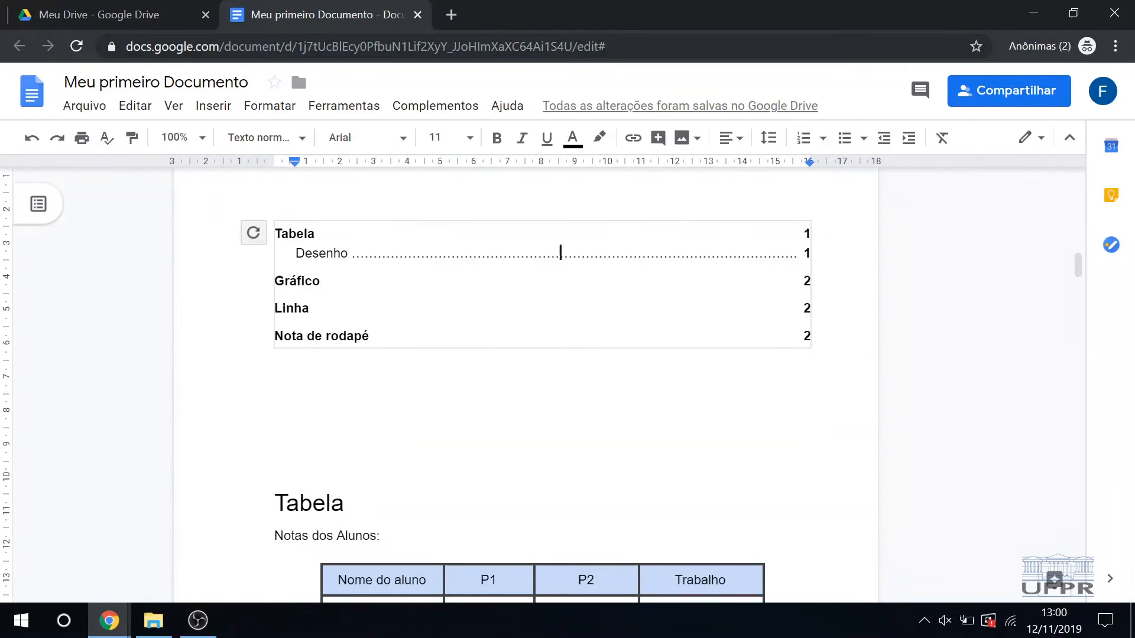
pyautogui.click(543, 434)
pyautogui.scroll(2, 543, 434)
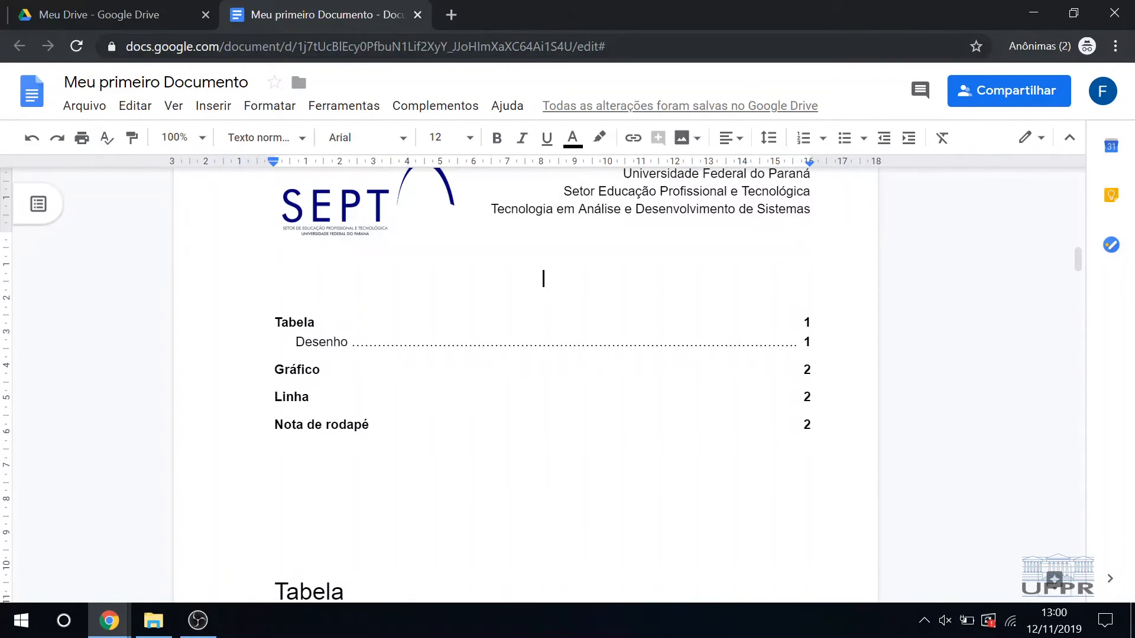
pyautogui.write('Sumário')
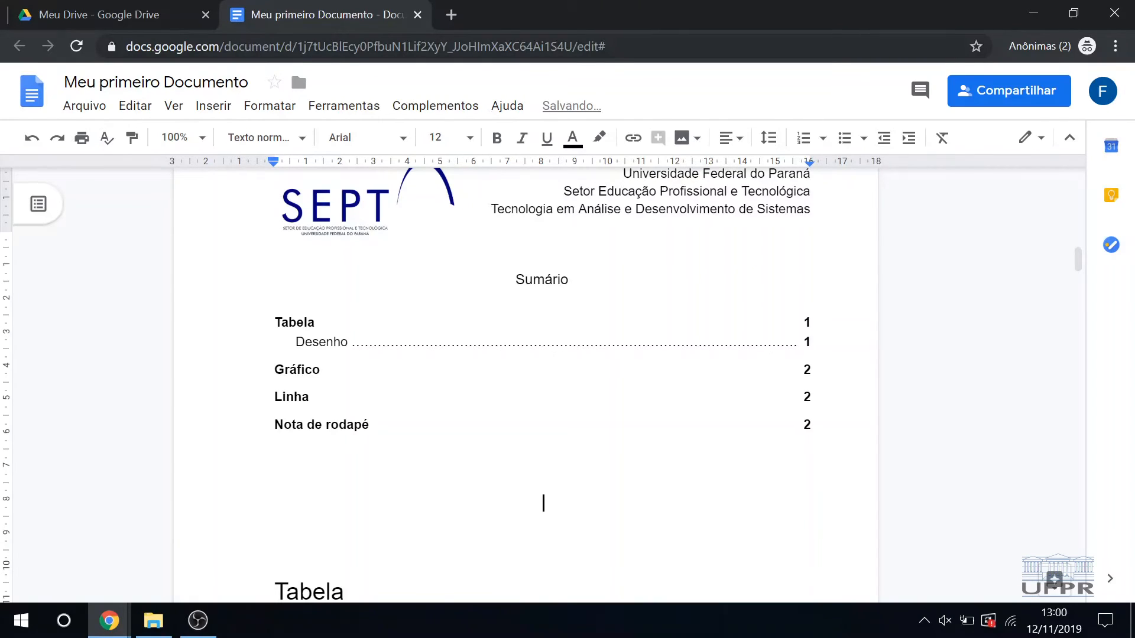
# Step: Browse the special characters available for insertion, including the arrow symbols, emojis and common Latin characters
pyautogui.click(221, 103)
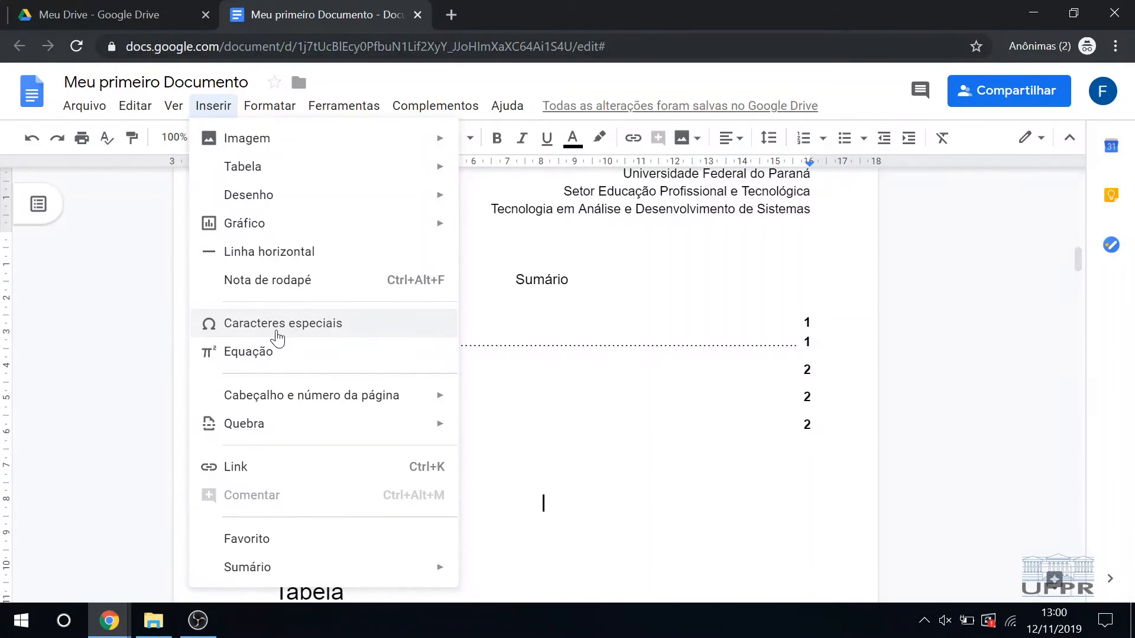
pyautogui.click(318, 324)
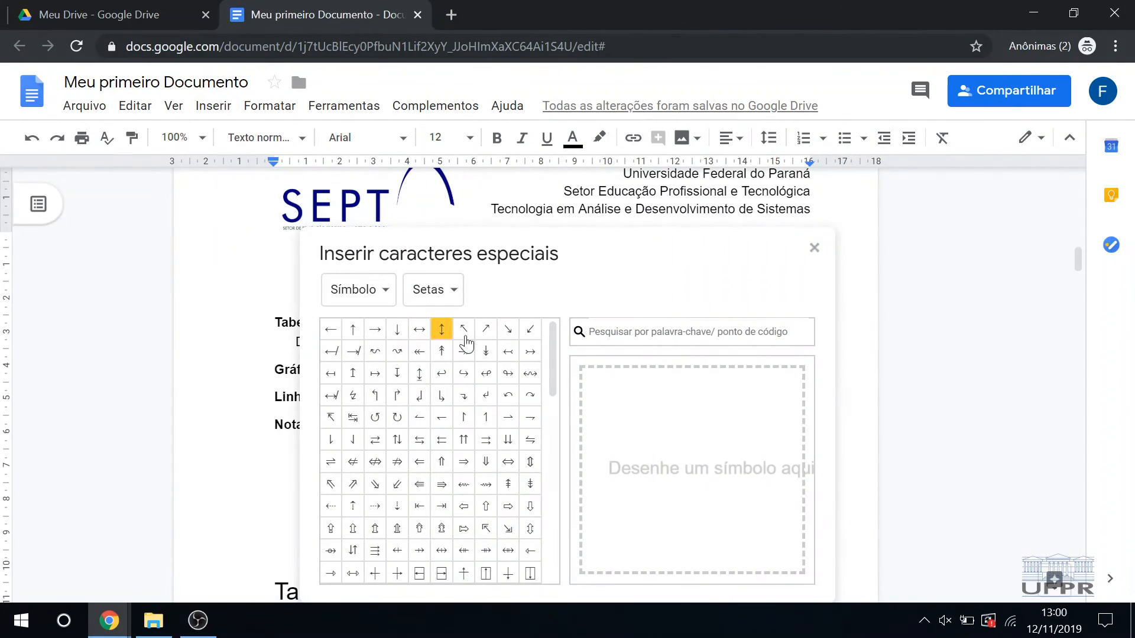
pyautogui.scroll(-8, 509, 434)
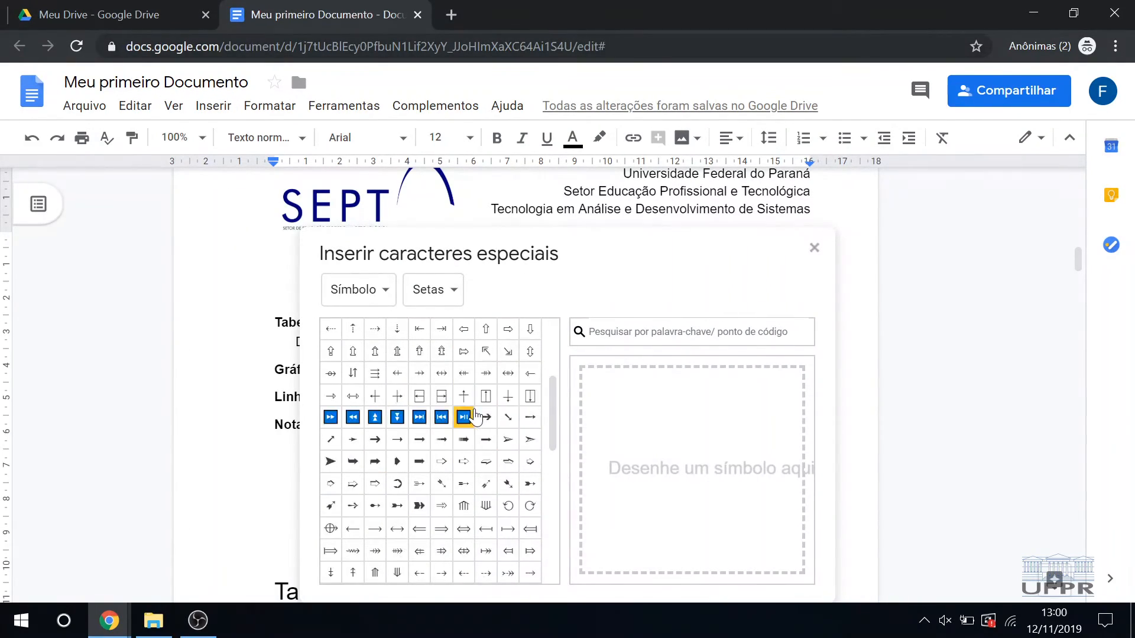
pyautogui.click(387, 295)
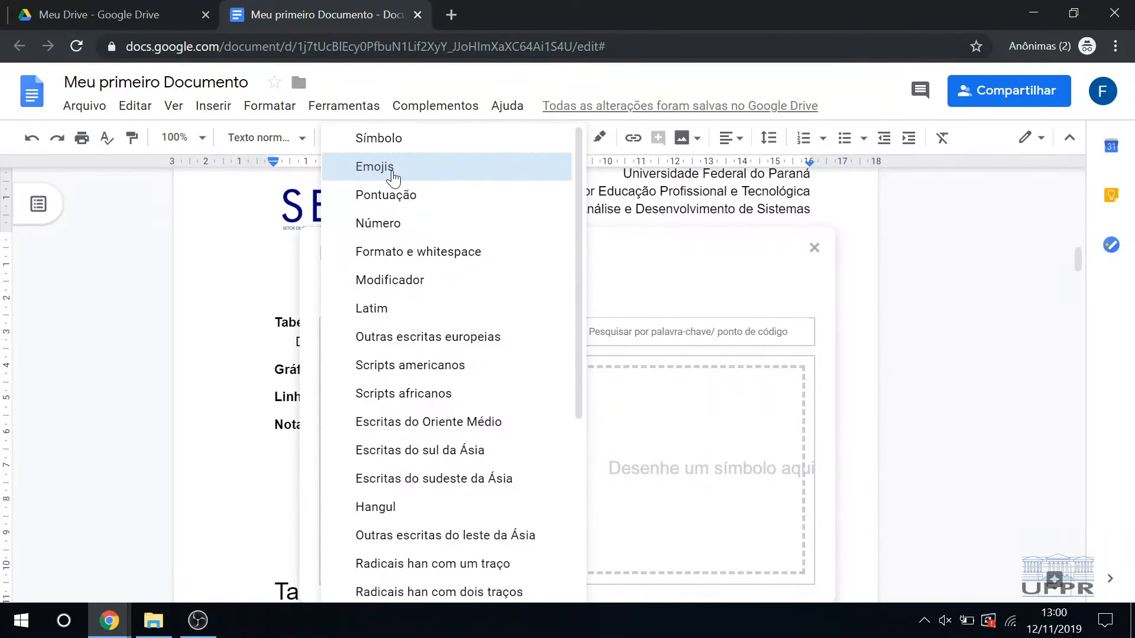
pyautogui.click(390, 174)
pyautogui.click(347, 299)
pyautogui.click(347, 299)
pyautogui.click(351, 289)
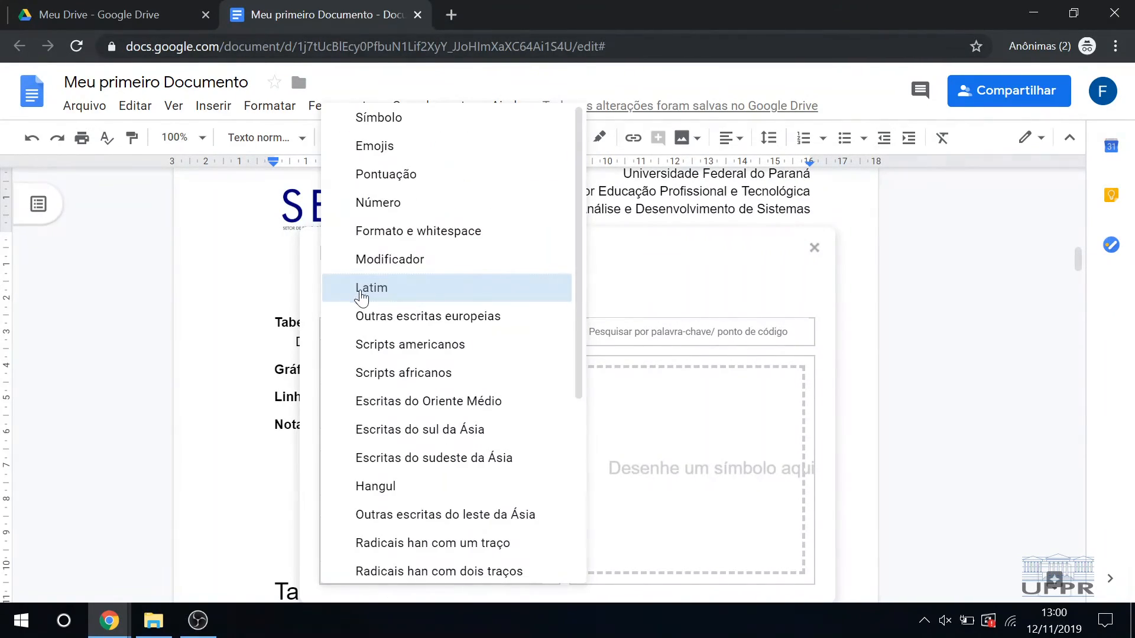
pyautogui.click(380, 296)
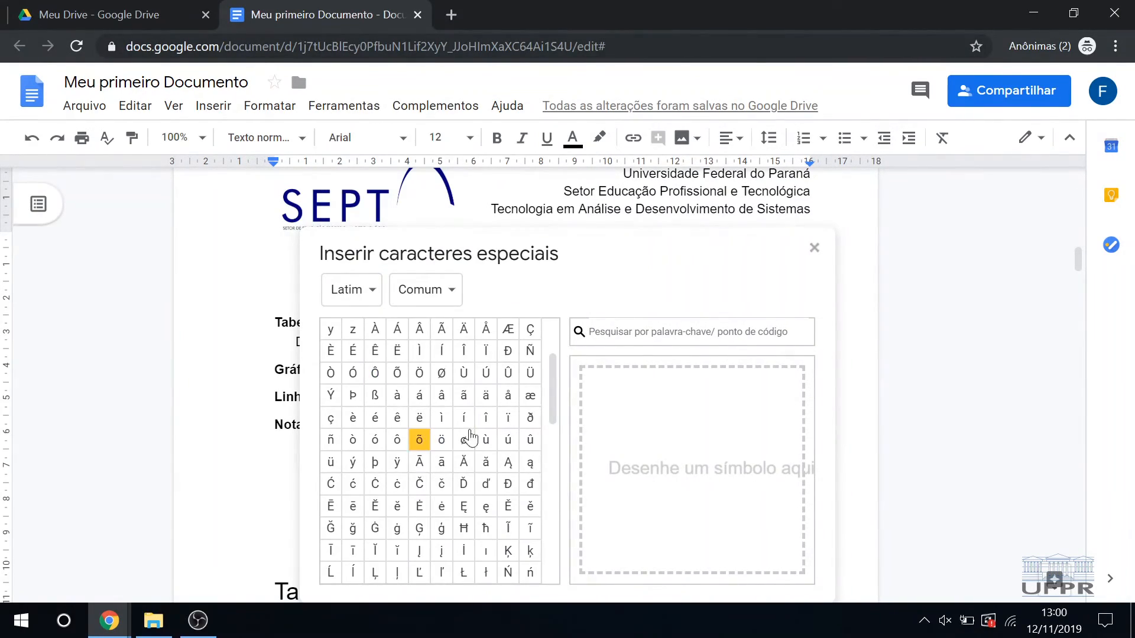
pyautogui.click(429, 300)
pyautogui.click(440, 288)
# Step: Search the special characters for "x", ">" and "u", and close the character picker without inserting anything
pyautogui.click(674, 332)
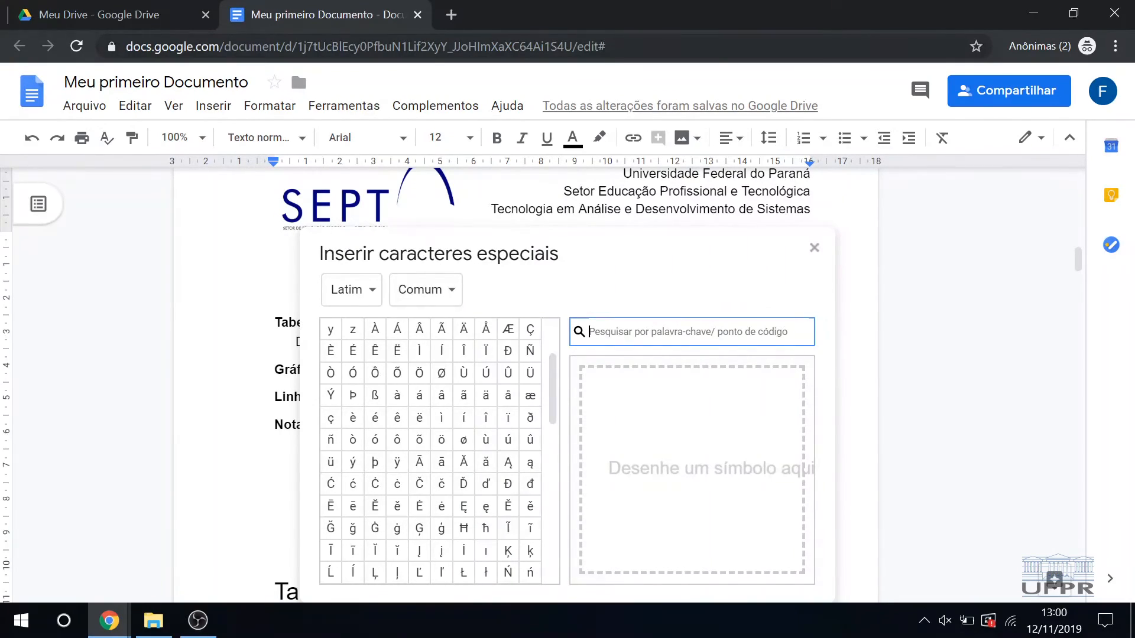
pyautogui.write('x')
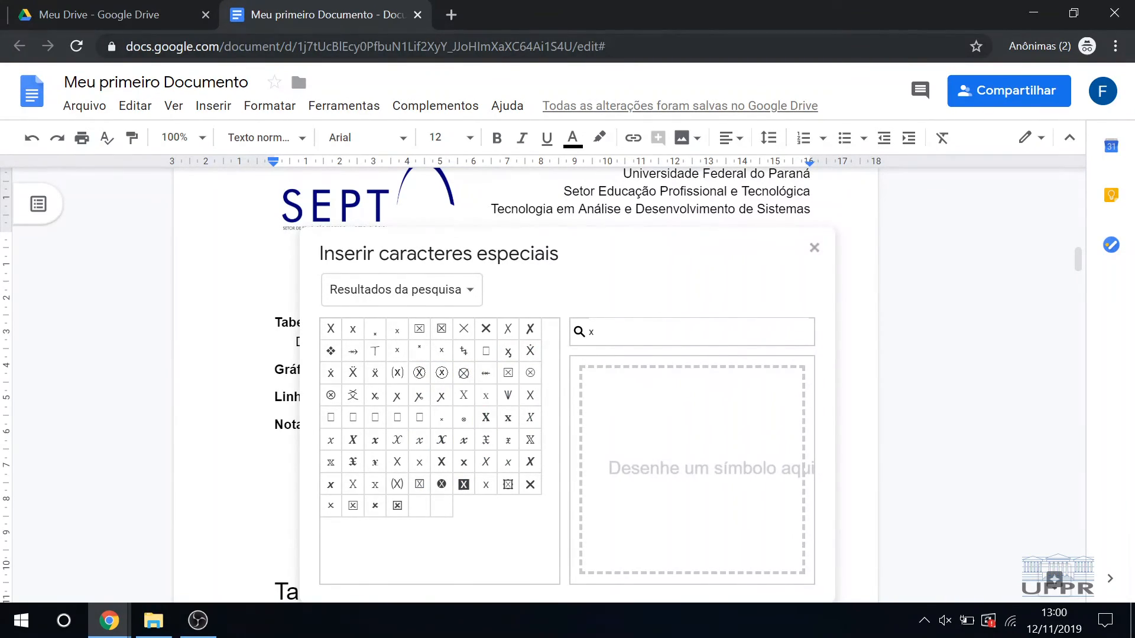
pyautogui.click(591, 332)
pyautogui.press('BackSpace')
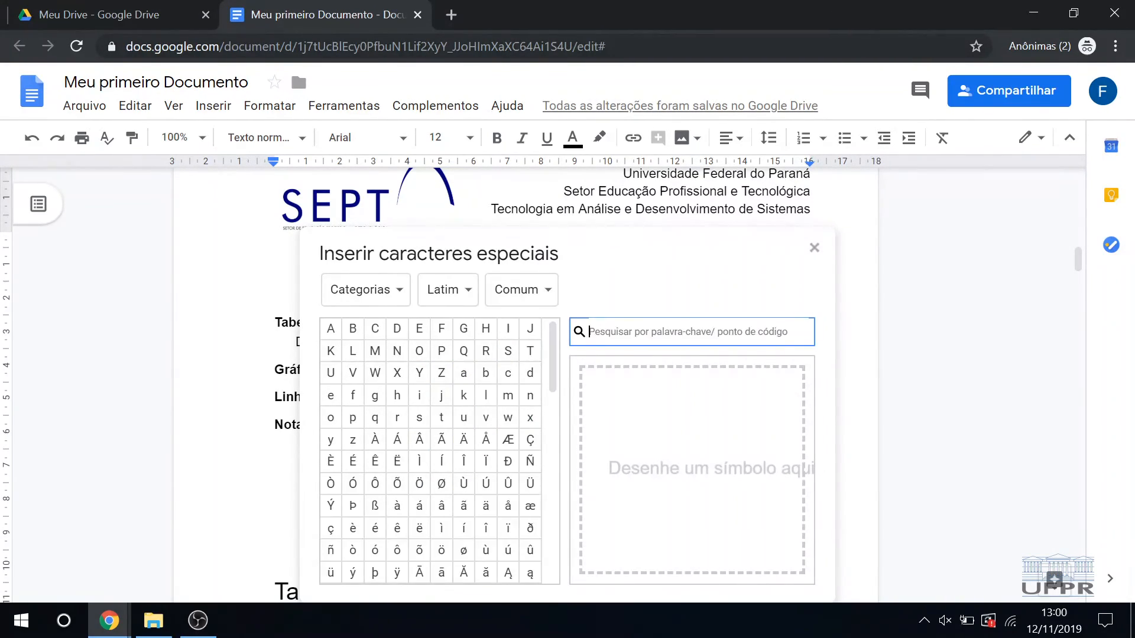
pyautogui.write('>')
pyautogui.press('BackSpace')
pyautogui.write('u')
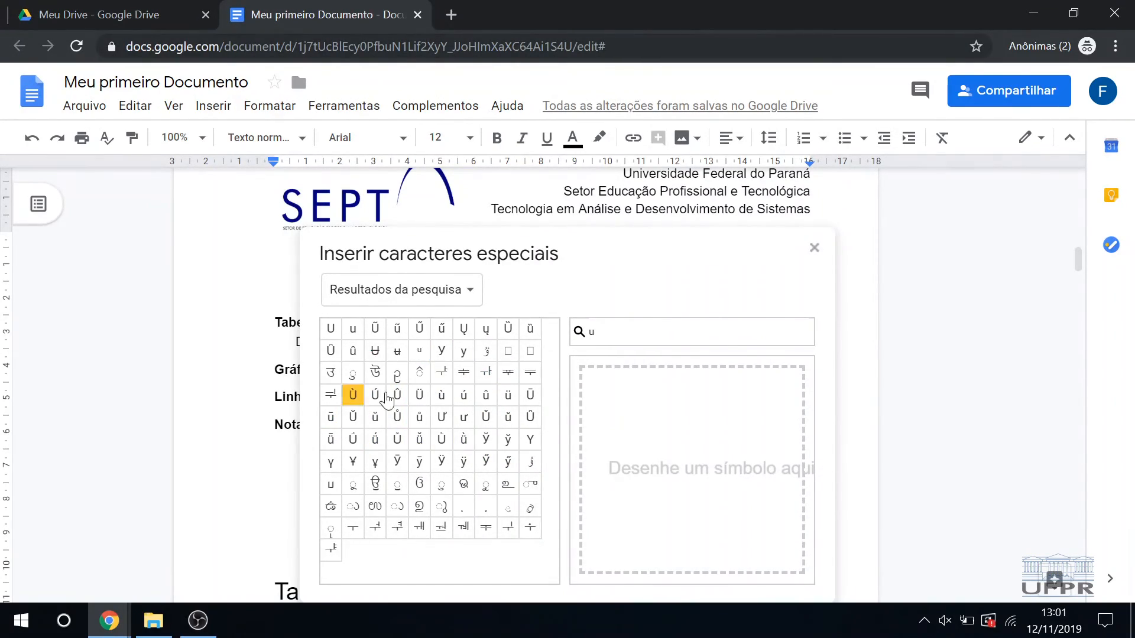
pyautogui.click(434, 293)
pyautogui.click(436, 294)
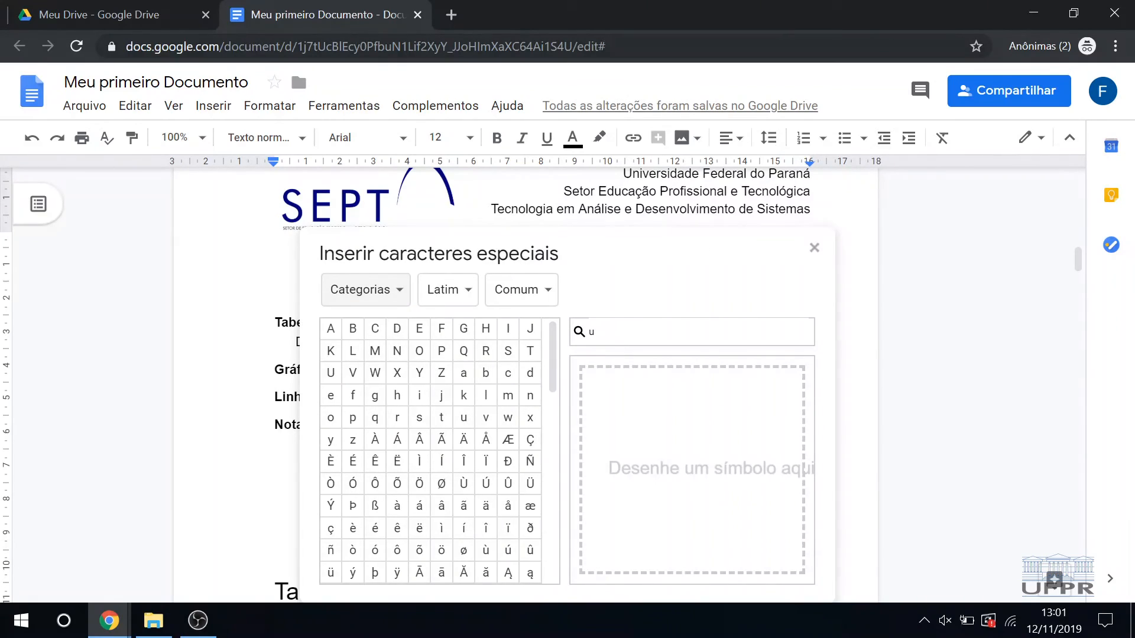
pyautogui.click(814, 248)
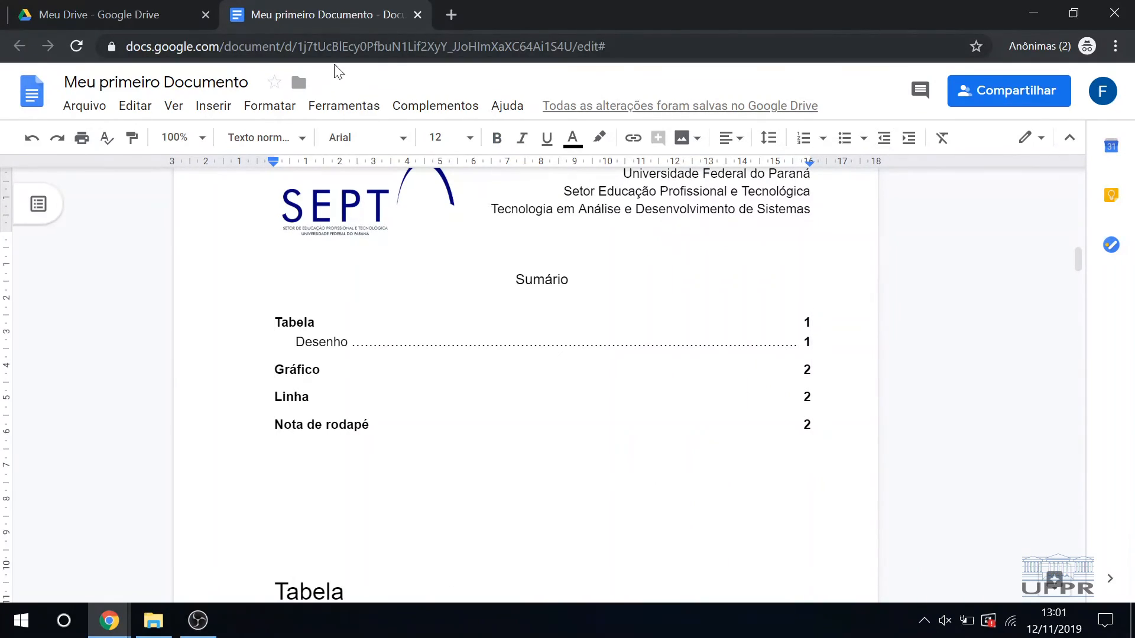
# Step: Insert an equation on the blank centered line below the table of contents and add the Greek letter α to it
pyautogui.click(212, 106)
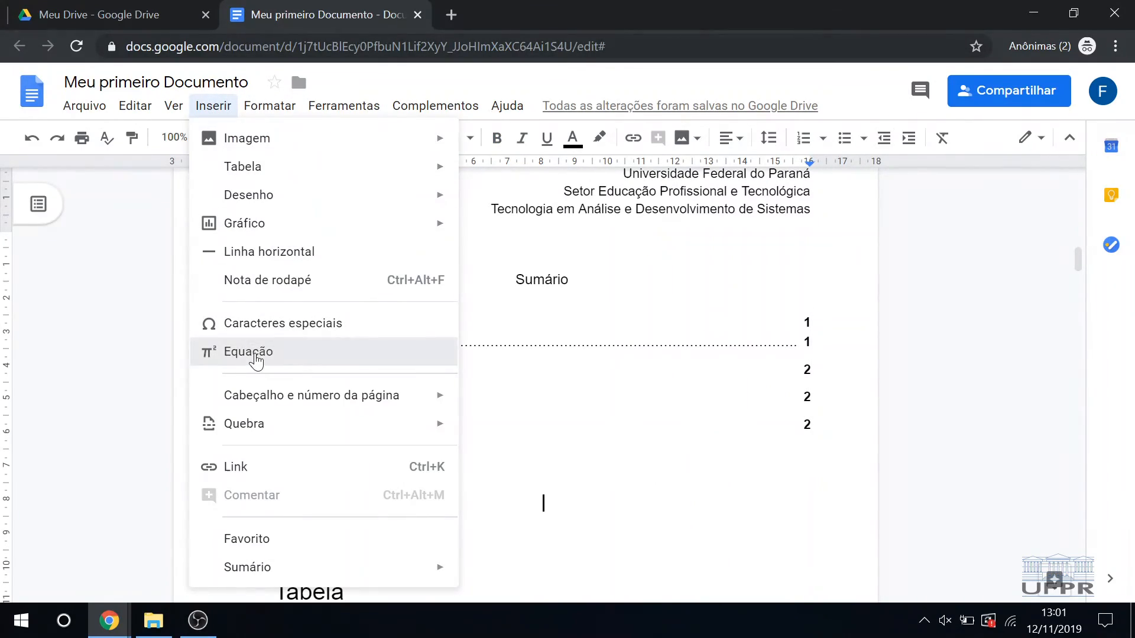
pyautogui.click(255, 357)
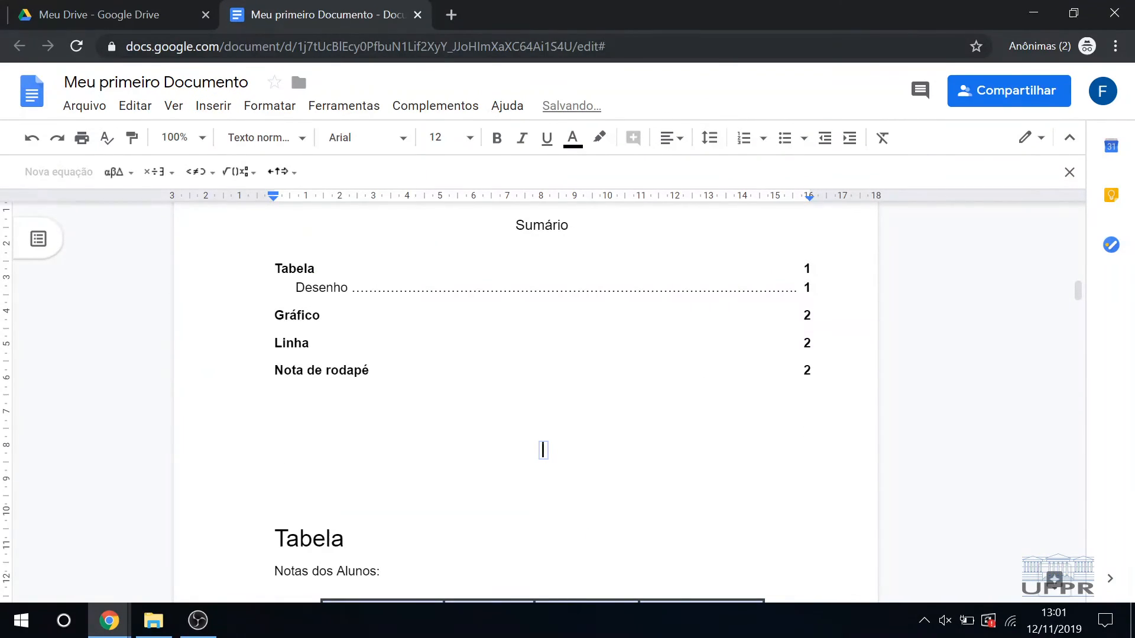
pyautogui.click(118, 172)
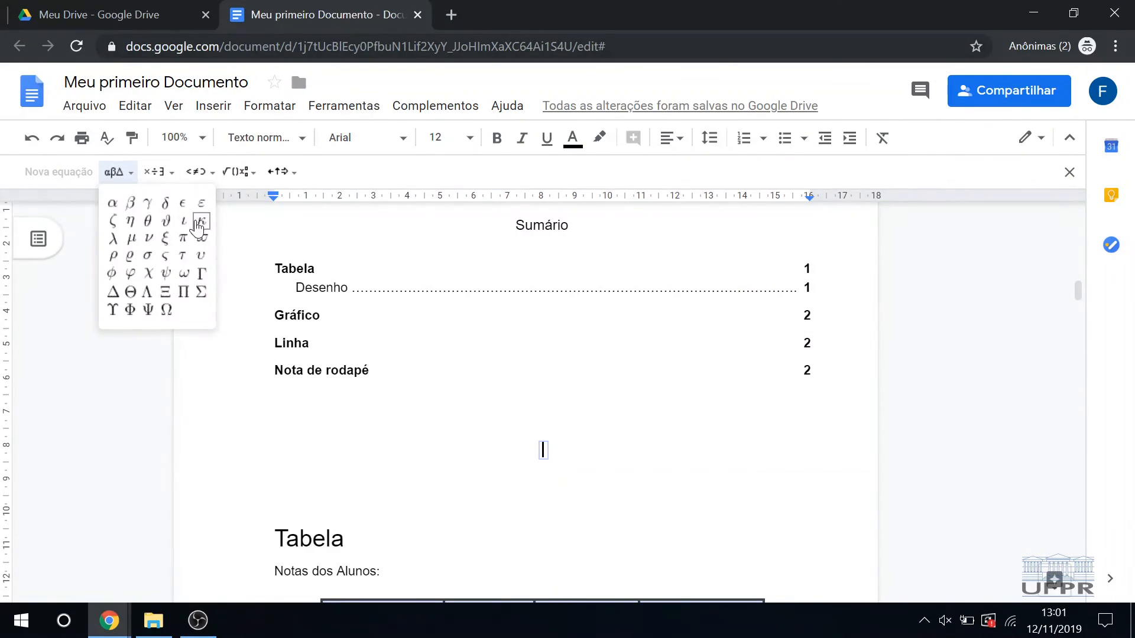
pyautogui.click(112, 204)
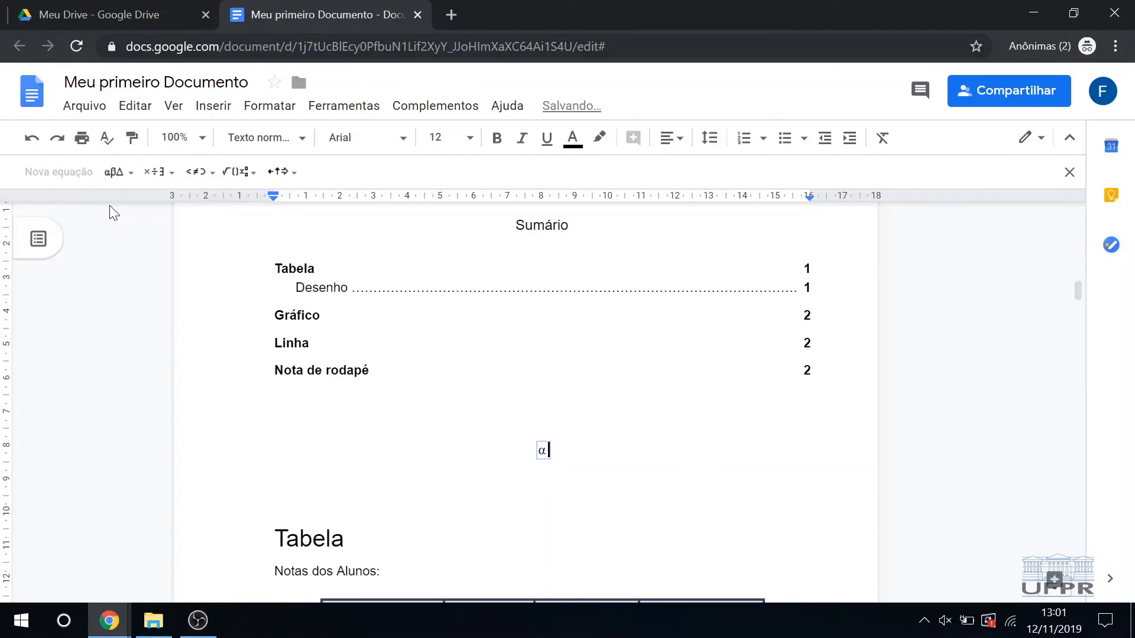
# Step: Add an nth root with index 2 and radicand 4 after the α, and leave the equation for the line below
pyautogui.click(239, 171)
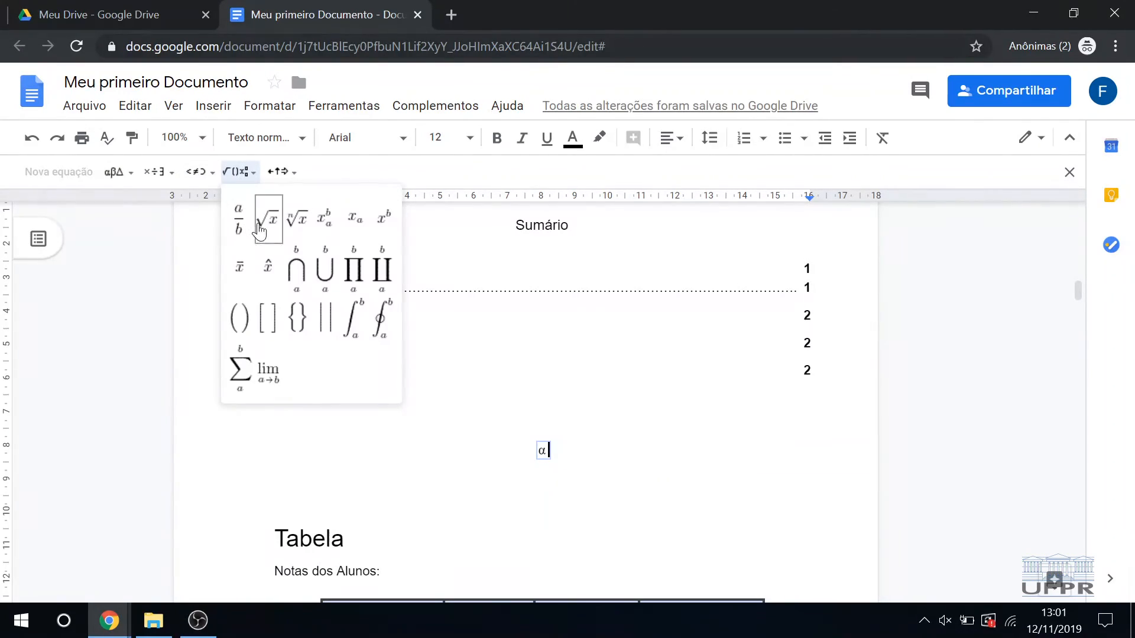
pyautogui.click(297, 219)
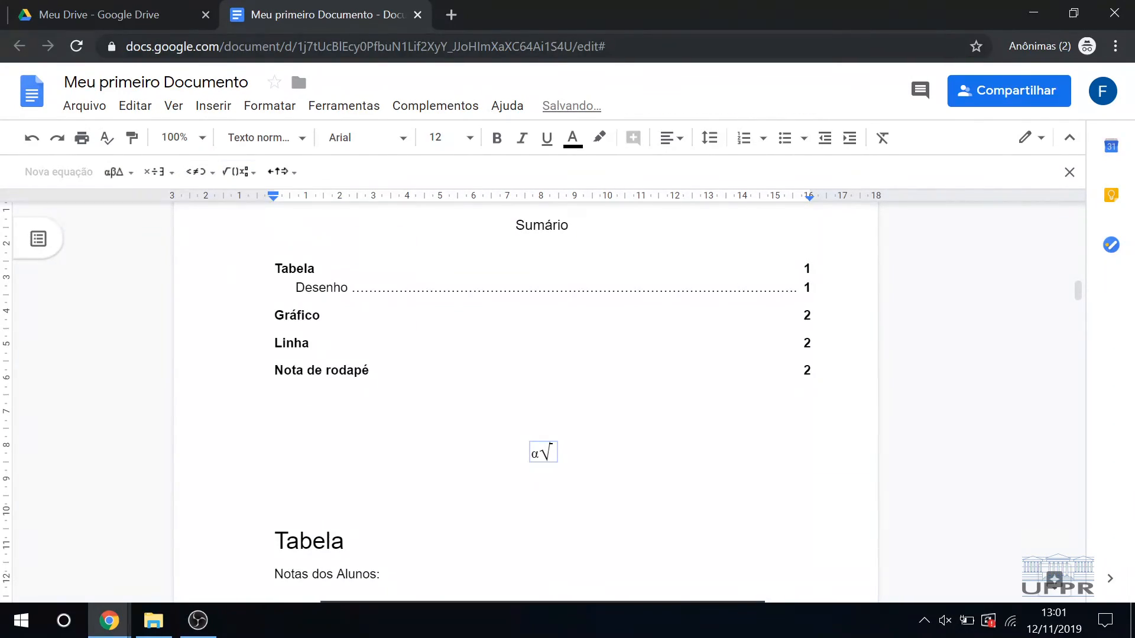
pyautogui.write('2')
pyautogui.write('4')
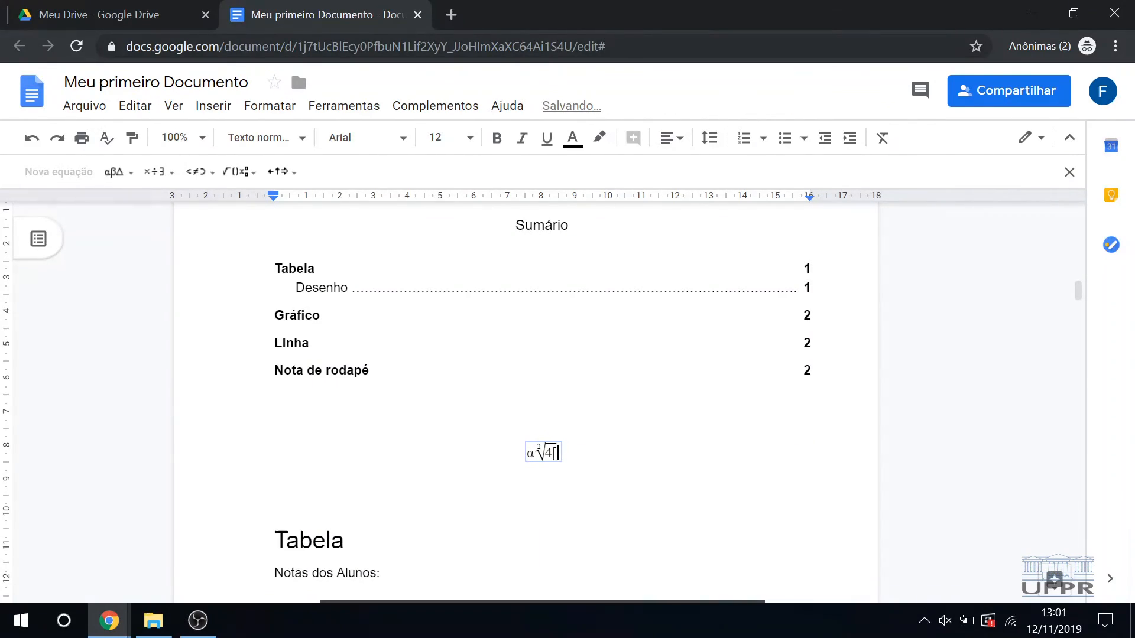
pyautogui.press('Right')
pyautogui.doubleClick(543, 494)
pyautogui.click(543, 472)
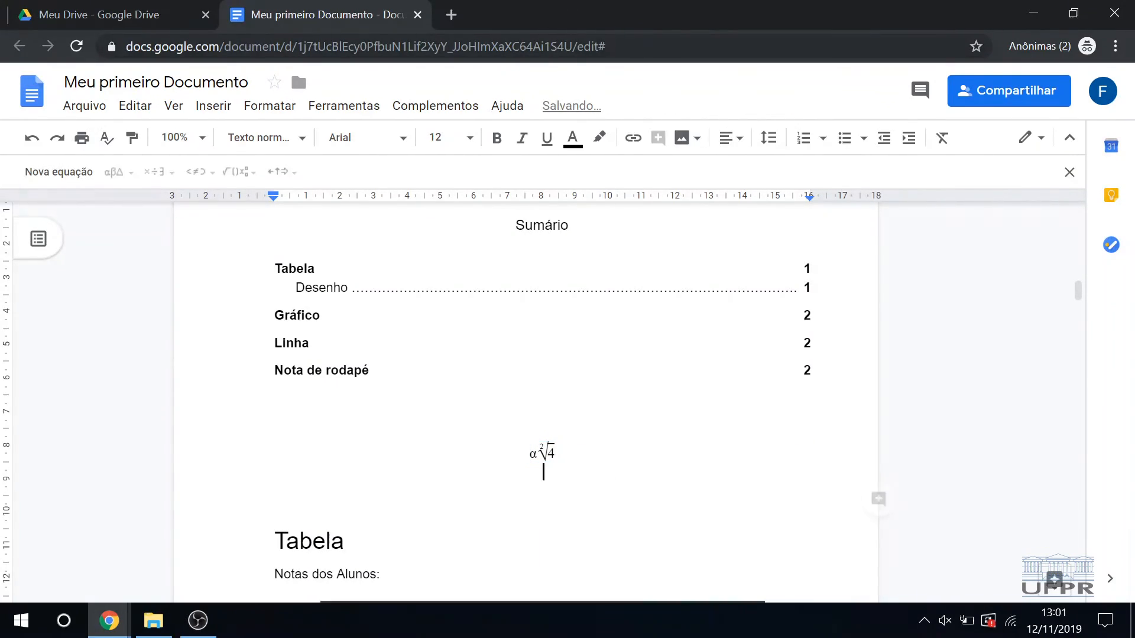
pyautogui.moveTo(559, 453); pyautogui.dragTo(527, 453)
pyautogui.click(530, 453)
pyautogui.click(530, 453)
pyautogui.moveTo(598, 471); pyautogui.dragTo(532, 431)
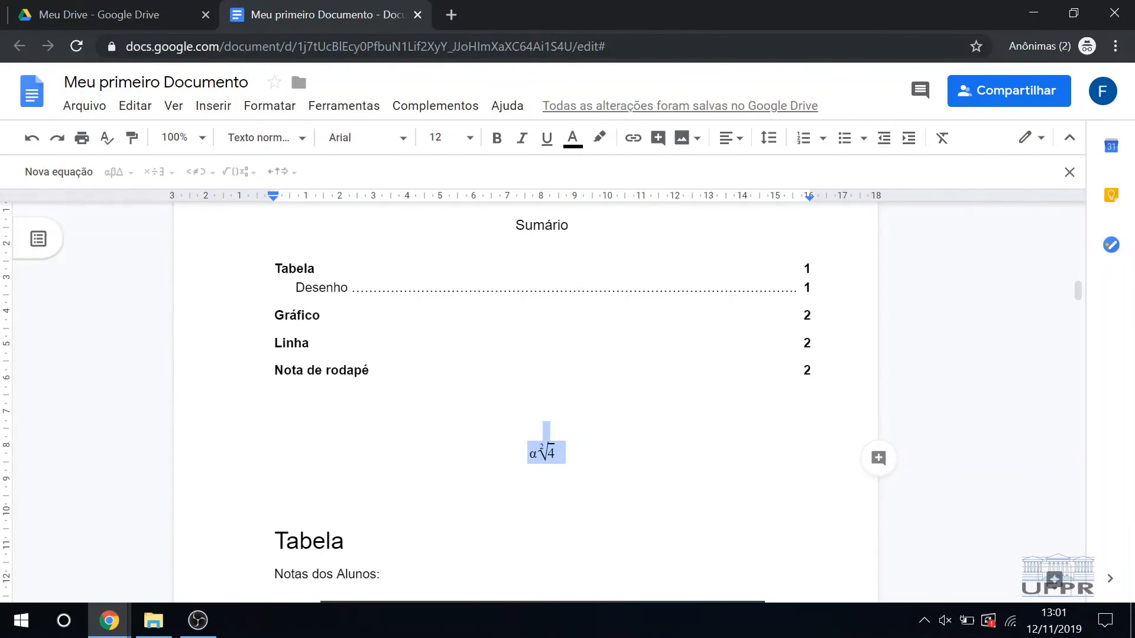
pyautogui.click(560, 452)
pyautogui.tripleClick(557, 453)
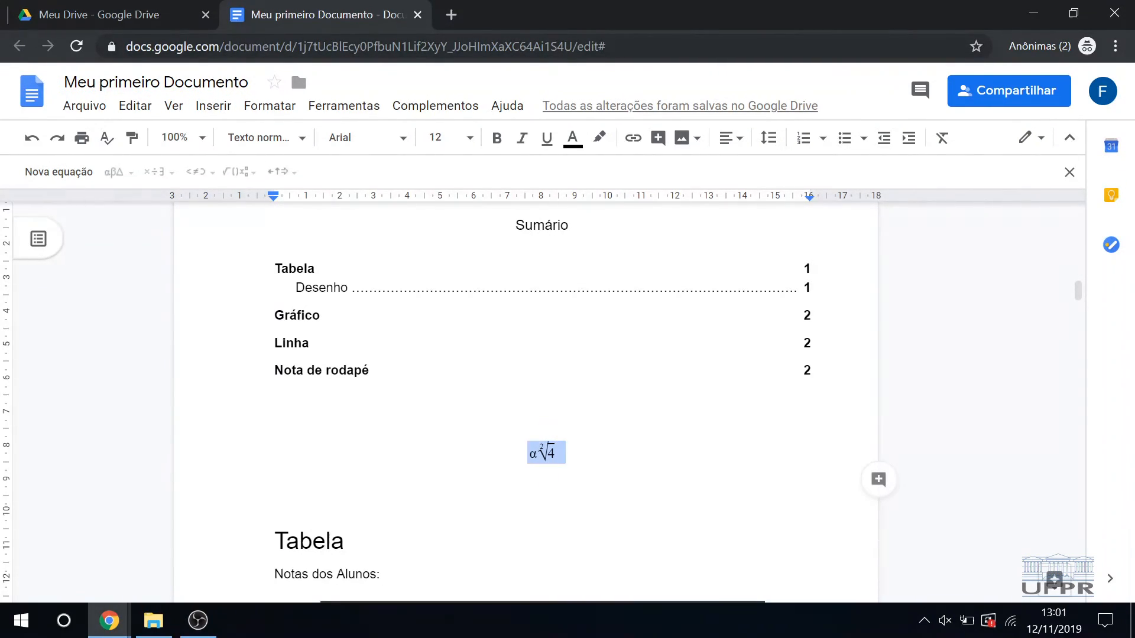
pyautogui.click(231, 111)
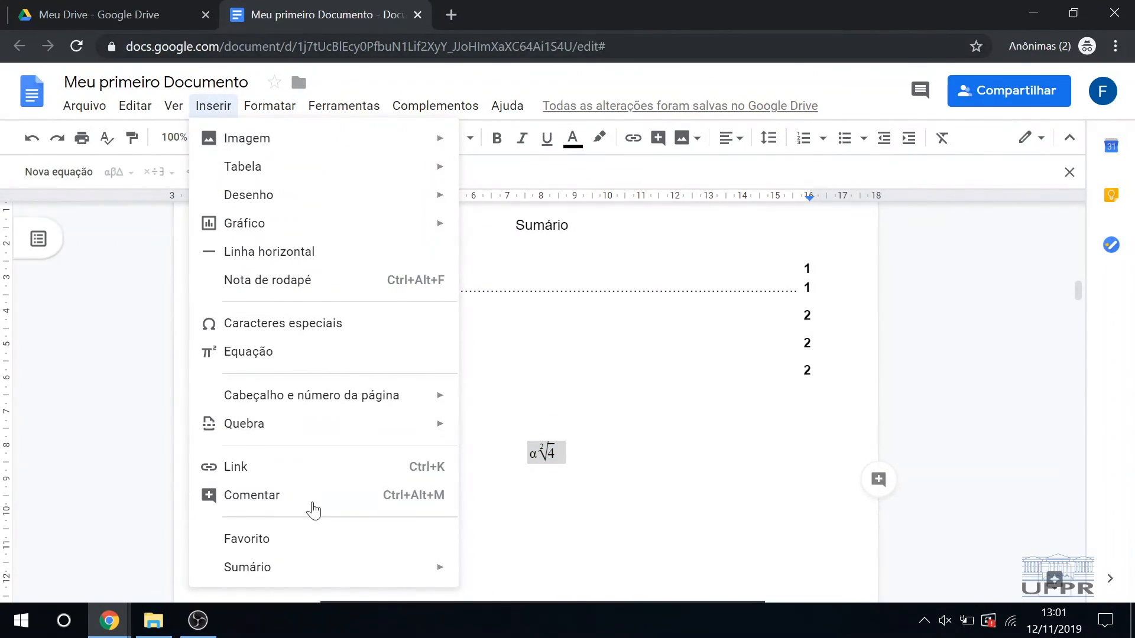
pyautogui.click(543, 471)
# Step: Delete the equation together with the surplus blank lines between the table of contents and the "Tabela" heading
pyautogui.scroll(-3, 543, 471)
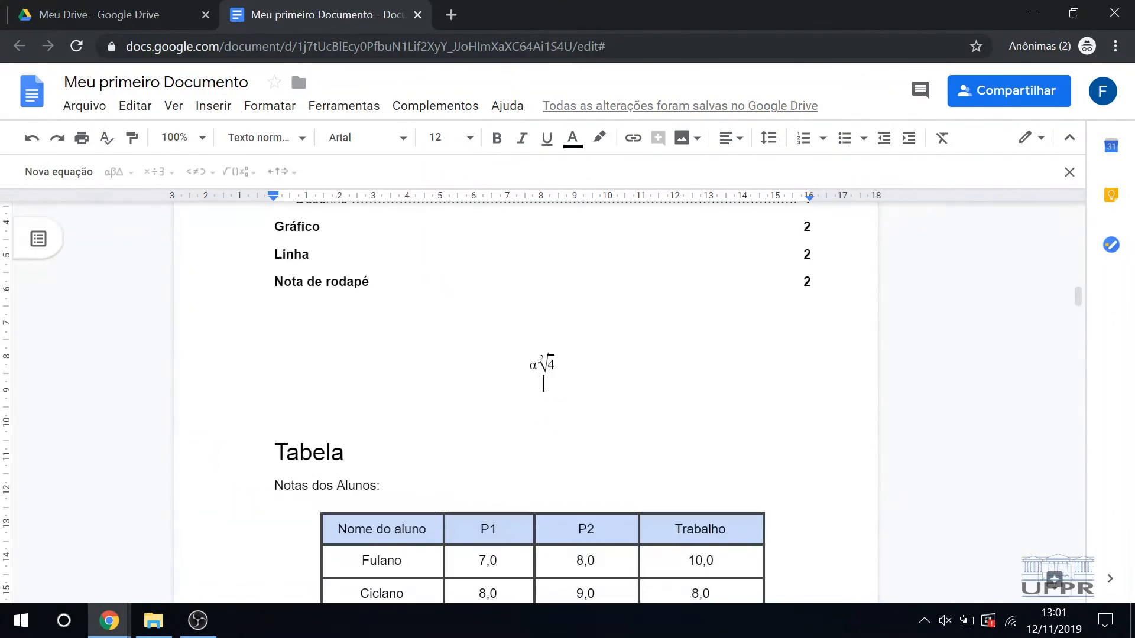
pyautogui.scroll(1, 546, 408)
pyautogui.moveTo(548, 404); pyautogui.dragTo(526, 343)
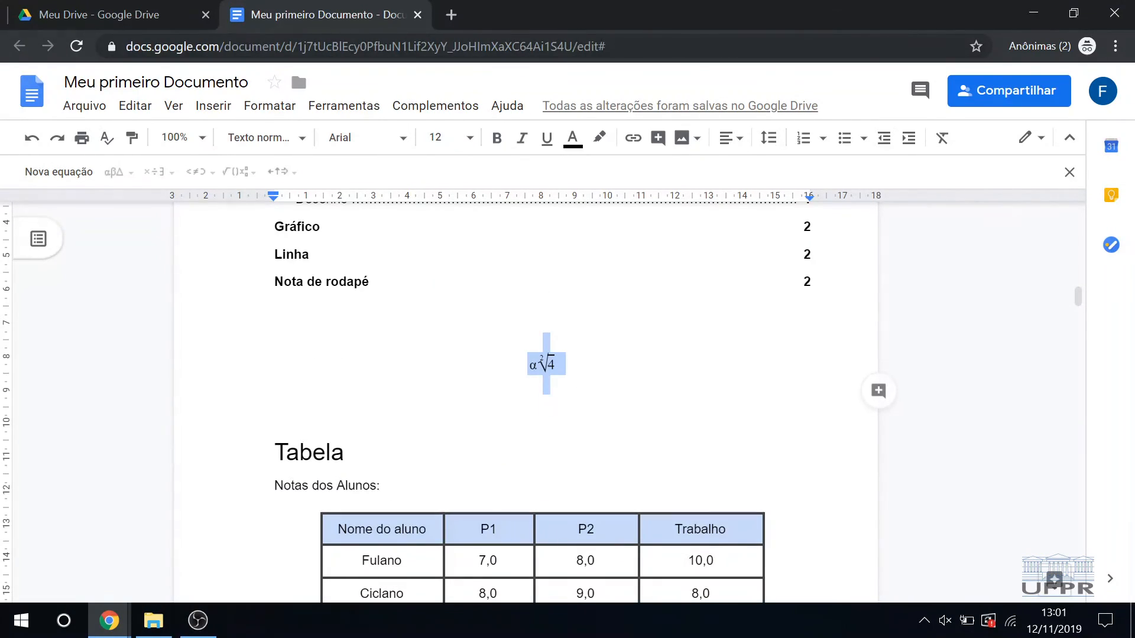
pyautogui.press('Delete')
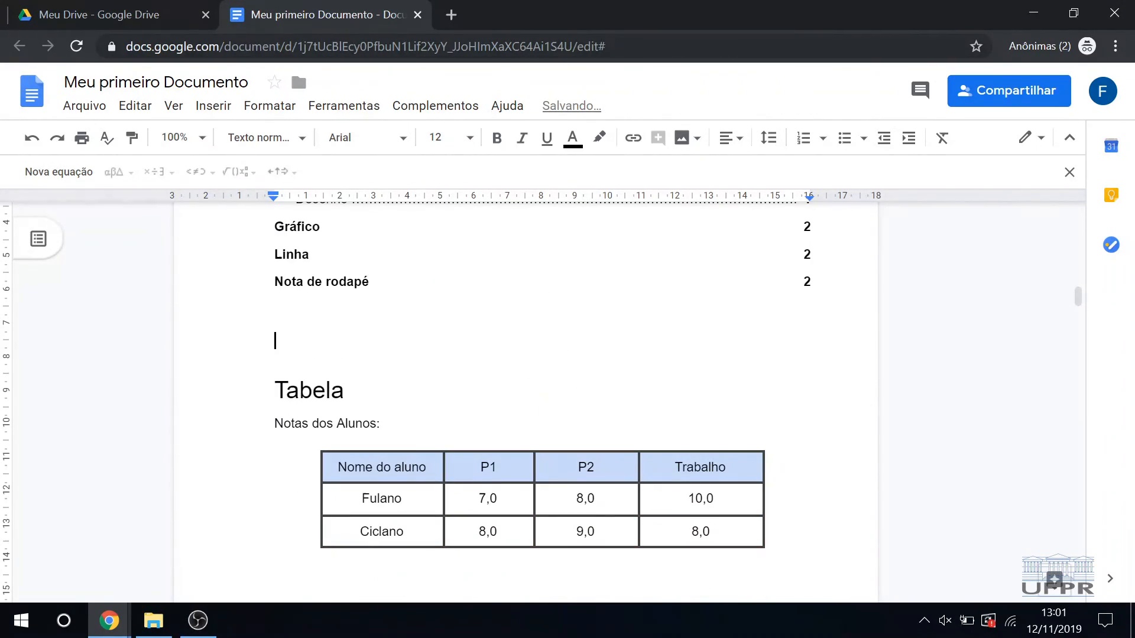
pyautogui.press('BackSpace')
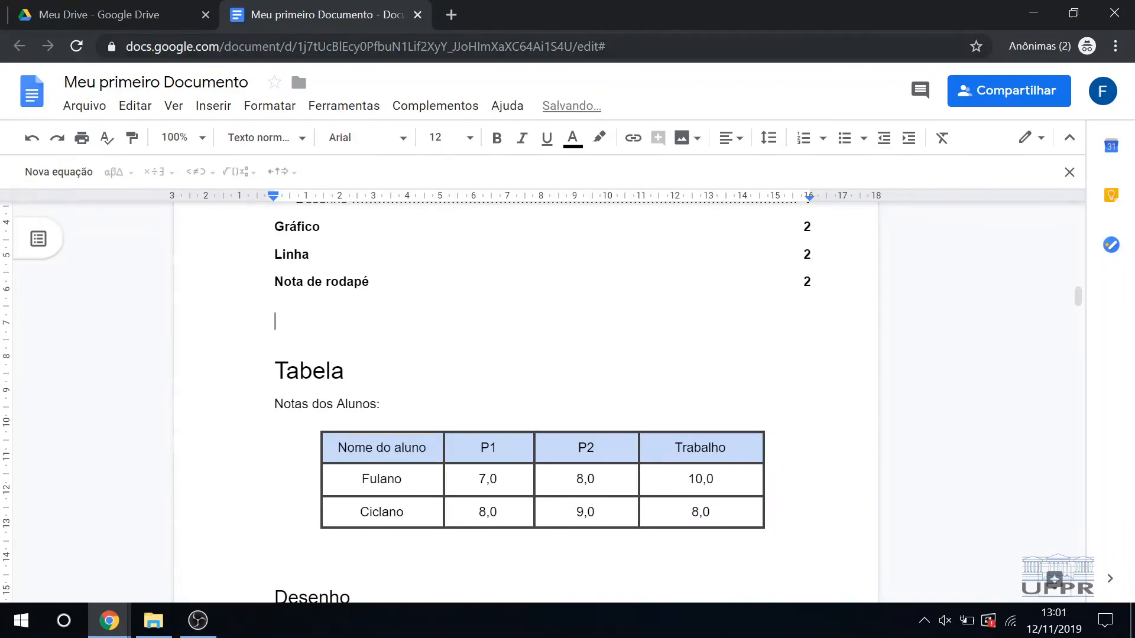